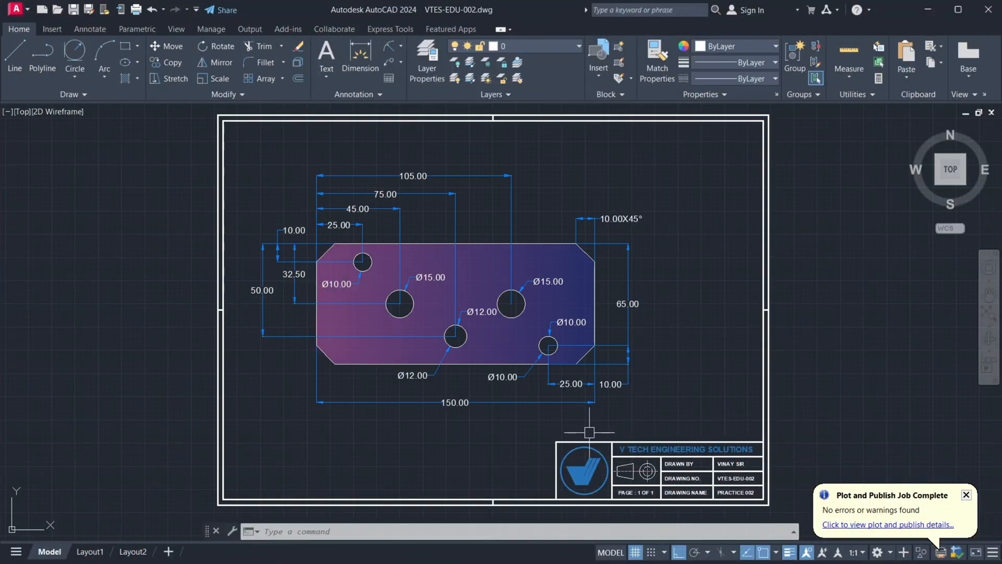
# Move the dimensioned plate and all its dimensions horizontally toward the right edge of the drawing frame.
pyautogui.click(645, 422)
pyautogui.click(253, 160)
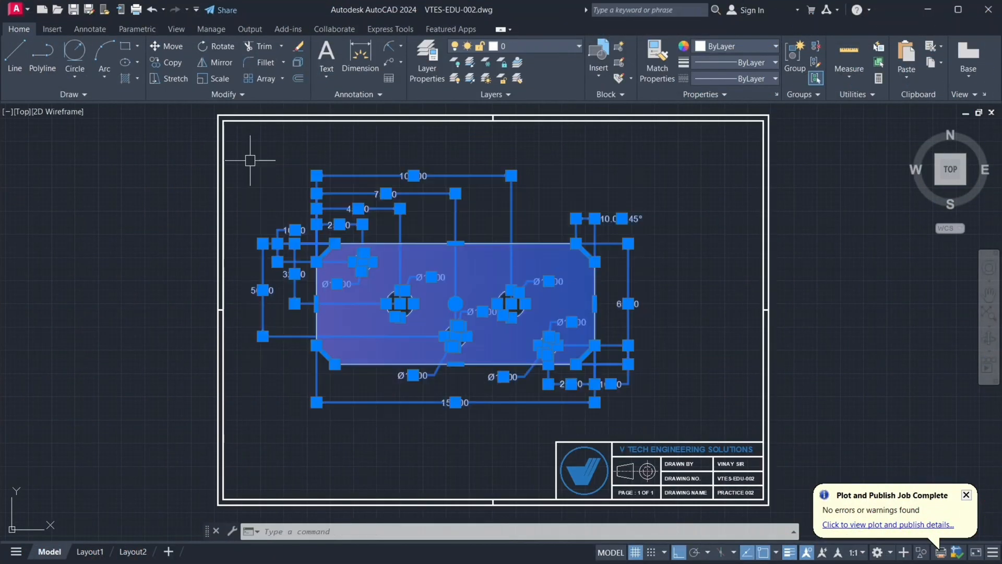
pyautogui.write('m')
pyautogui.press('Return')
pyautogui.click(641, 308)
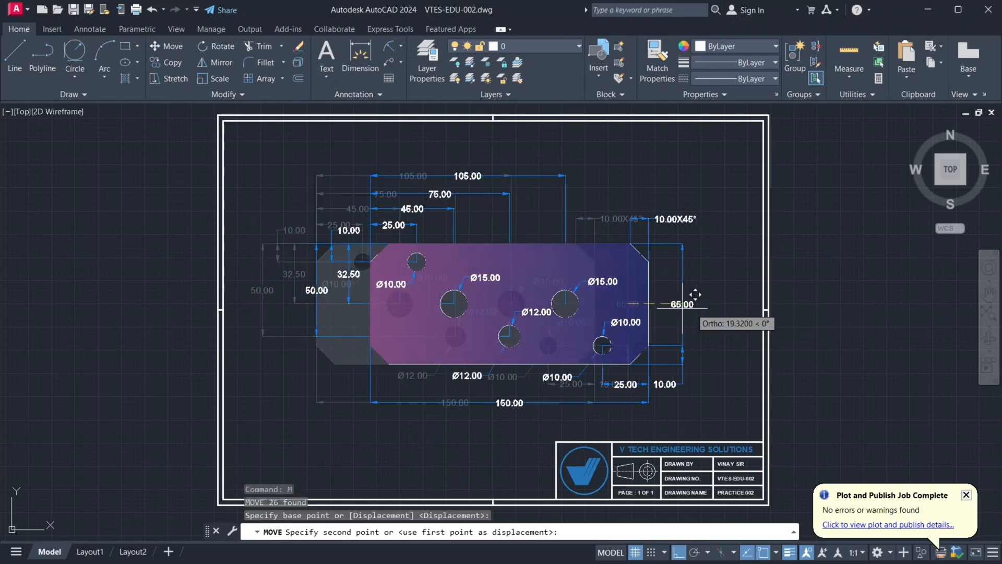
pyautogui.click(754, 291)
# Examine the plate's overall length and height dimensions with empty drawing space in view beside the frame.
pyautogui.moveTo(498, 327); pyautogui.dragTo(185, 333, button='middle')
pyautogui.rightClick(565, 290)
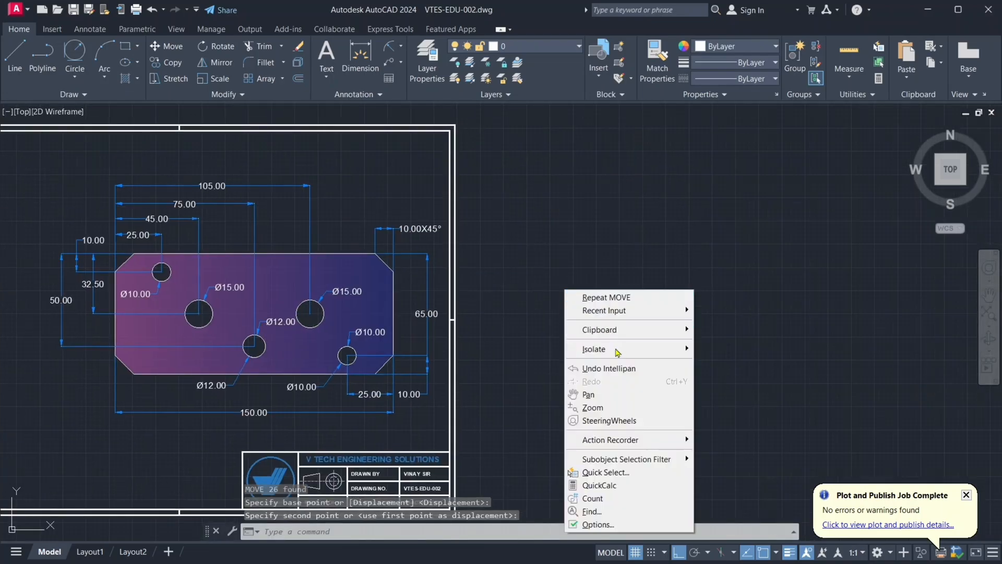
pyautogui.click(592, 408)
pyautogui.moveTo(442, 376)
pyautogui.mouseDown()
pyautogui.moveTo(355, 354)
pyautogui.moveTo(291, 307)
pyautogui.mouseUp()
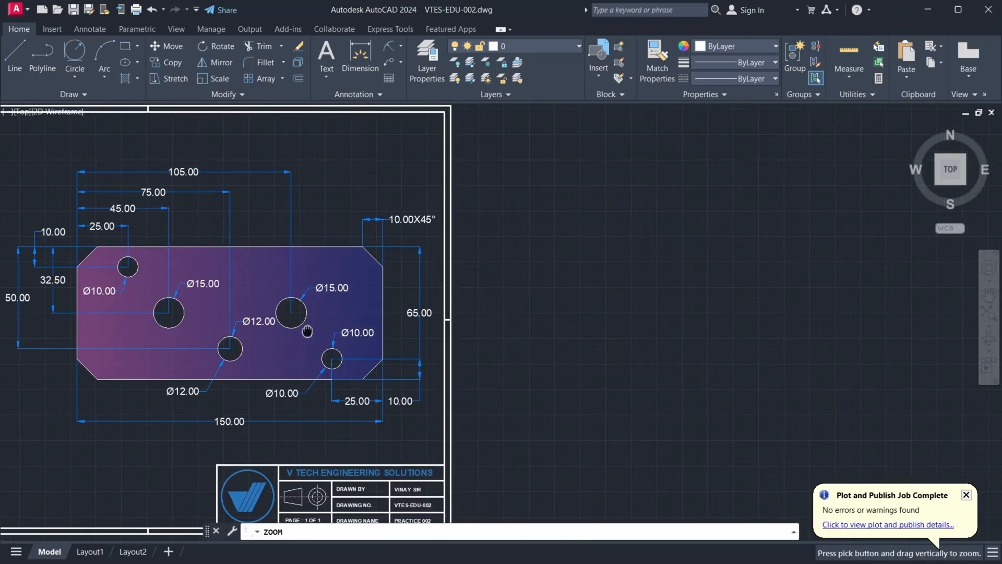
pyautogui.moveTo(306, 331); pyautogui.dragTo(302, 333, button='middle')
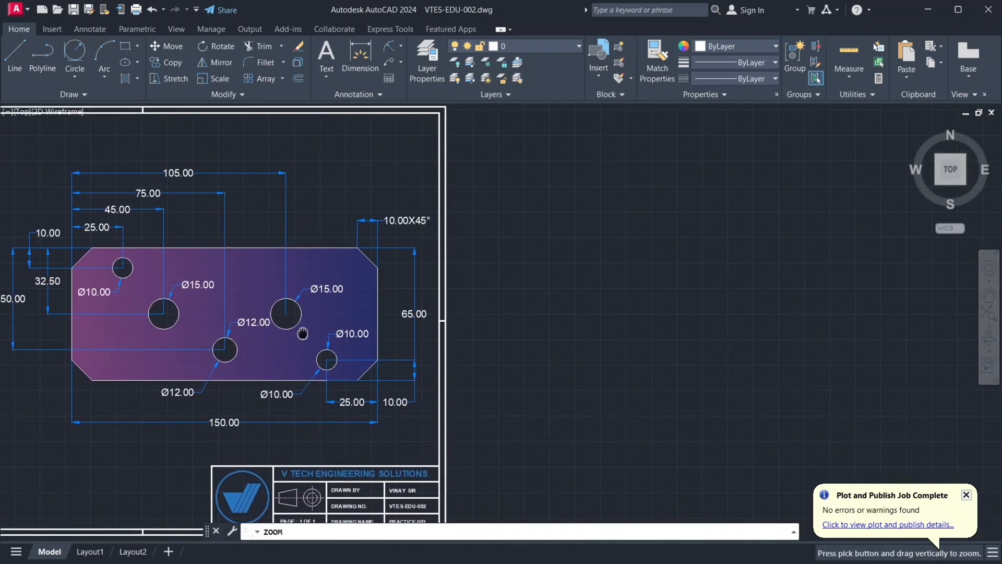
pyautogui.rightClick(637, 252)
pyautogui.click(655, 265)
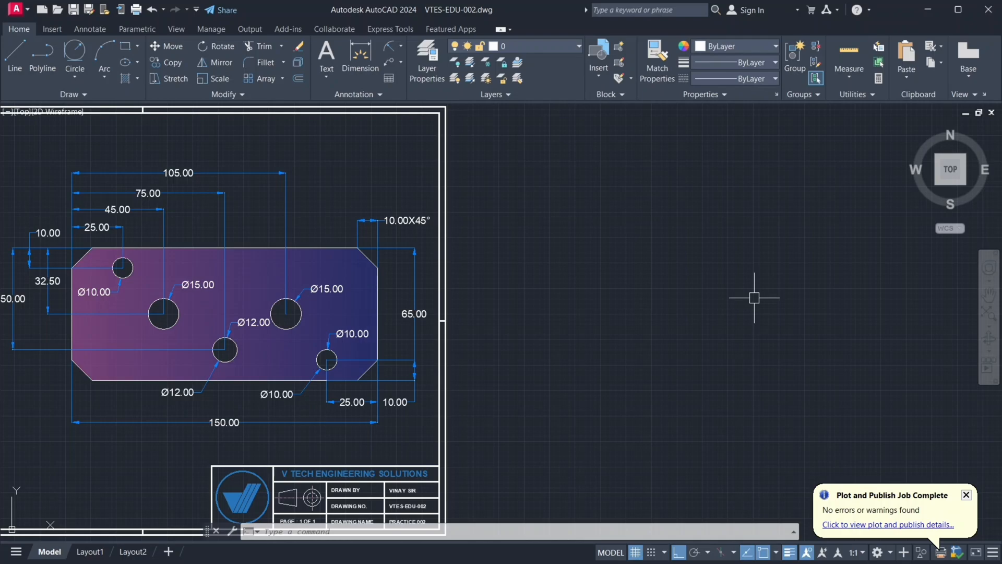
pyautogui.click(269, 423)
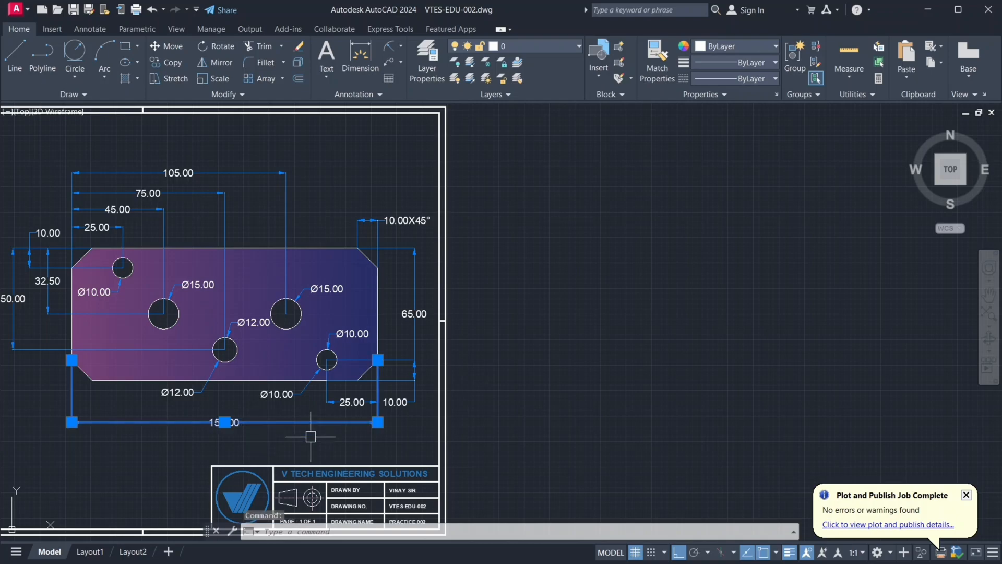
pyautogui.press('Escape')
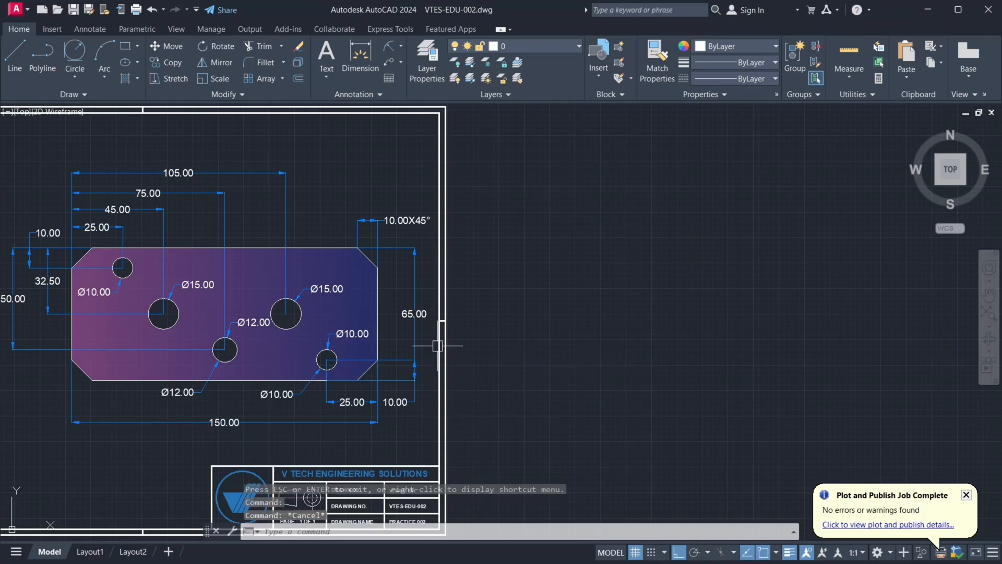
pyautogui.click(413, 313)
pyautogui.press('Escape')
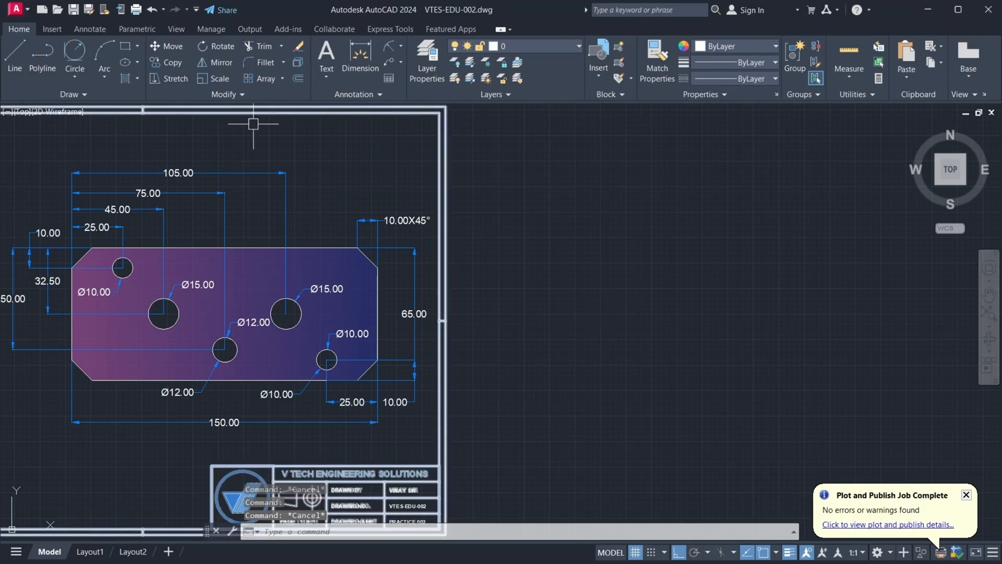
# Draw a rectangle 165 long and 65 wide in the empty space to the right of the drawing frame.
pyautogui.write('re')
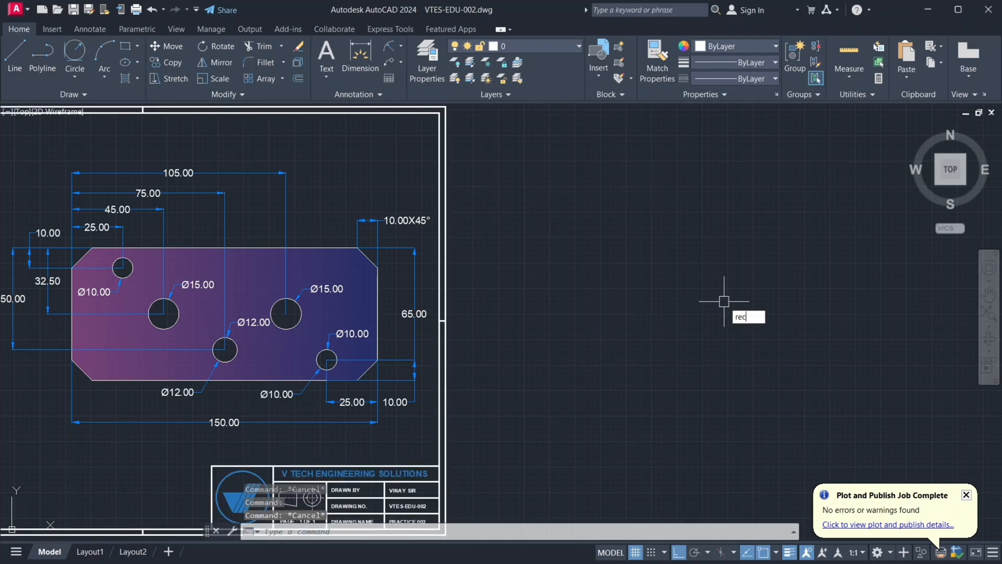
pyautogui.write('c')
pyautogui.press('Return')
pyautogui.click(586, 304)
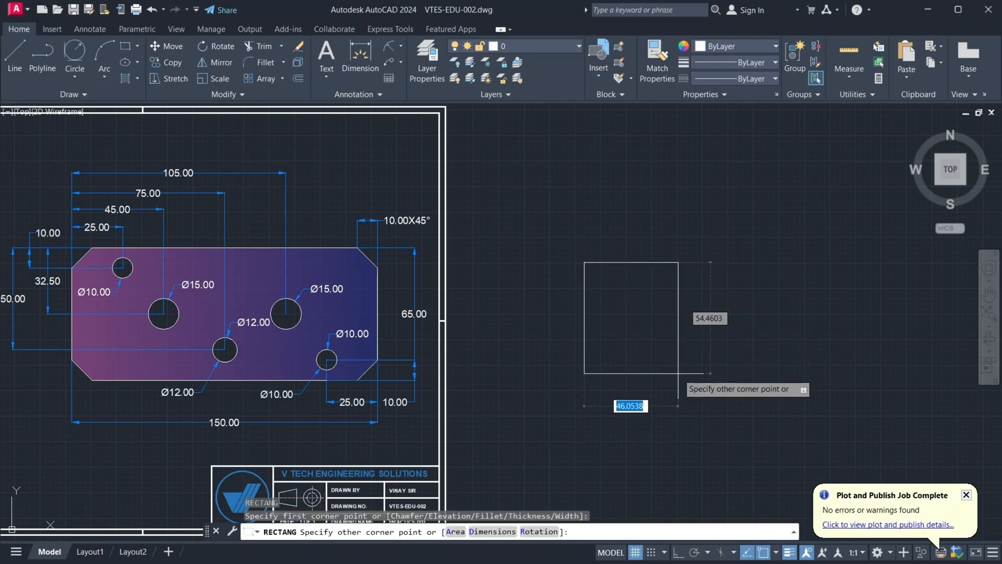
pyautogui.write('d')
pyautogui.press('Return')
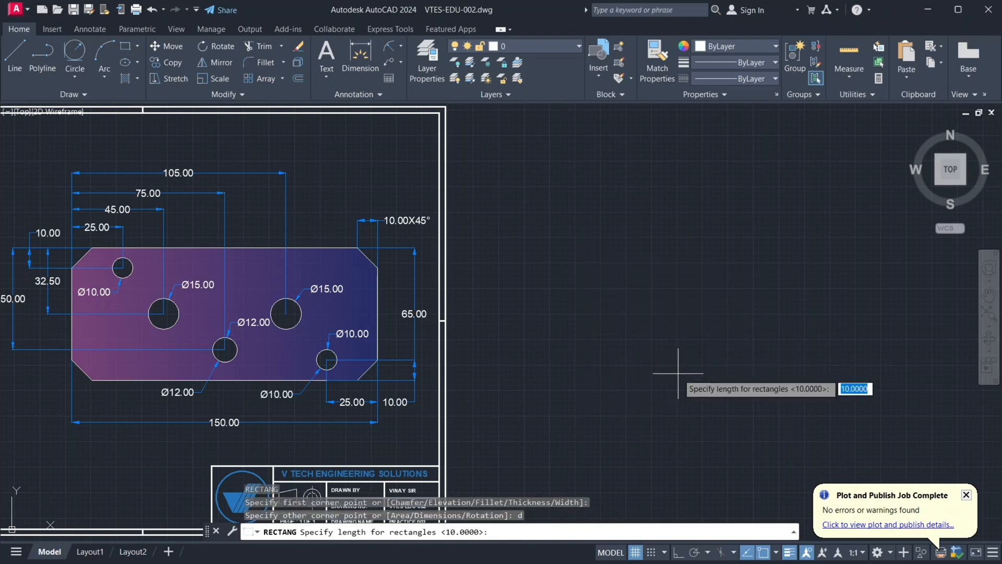
pyautogui.write('165')
pyautogui.press('Return')
pyautogui.write('6')
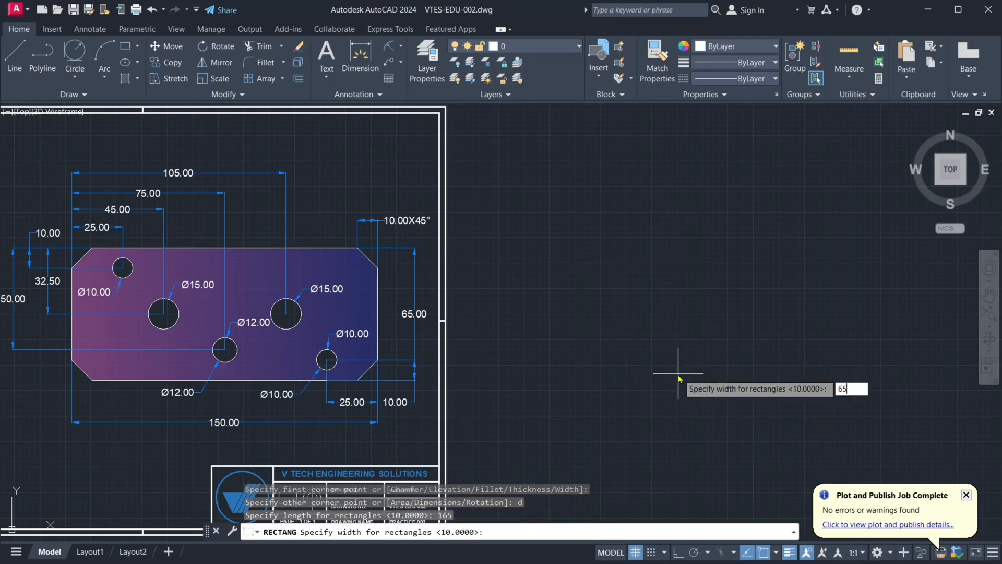
pyautogui.press('Return')
pyautogui.click(679, 372)
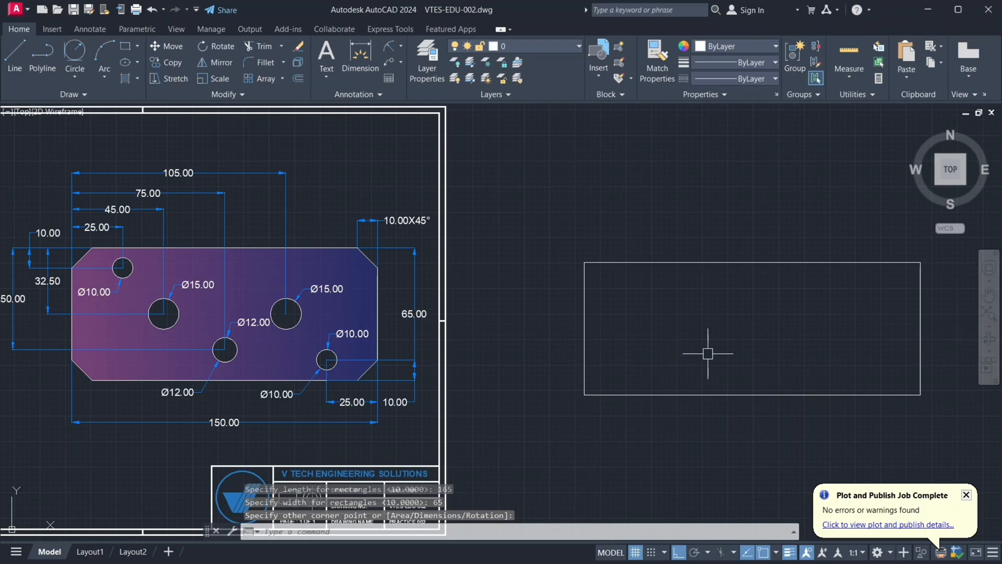
# Move the new rectangle horizontally to the left, closer to the drawing frame.
pyautogui.click(707, 351)
pyautogui.click(597, 230)
pyautogui.write('m')
pyautogui.press('Return')
pyautogui.click(609, 226)
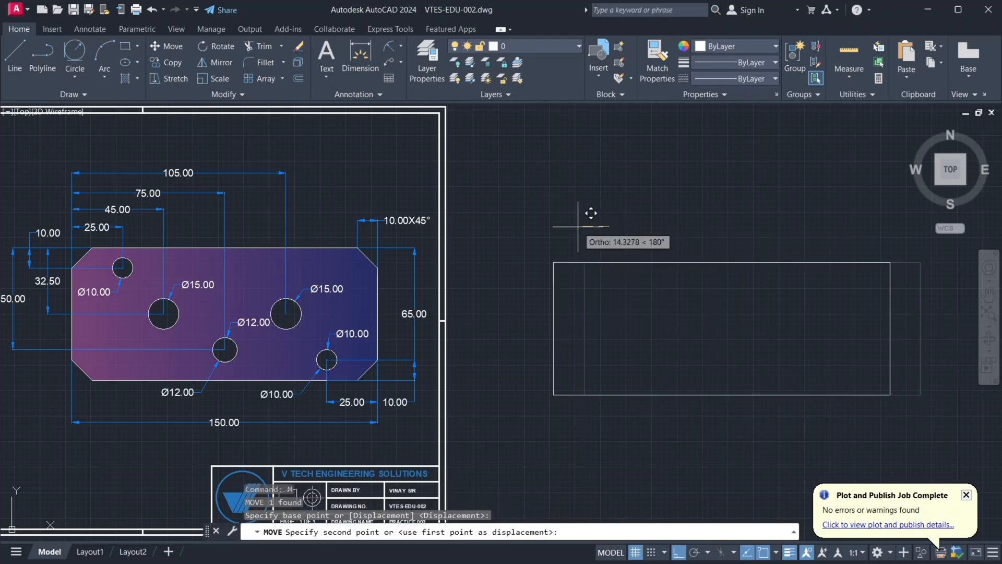
pyautogui.click(553, 226)
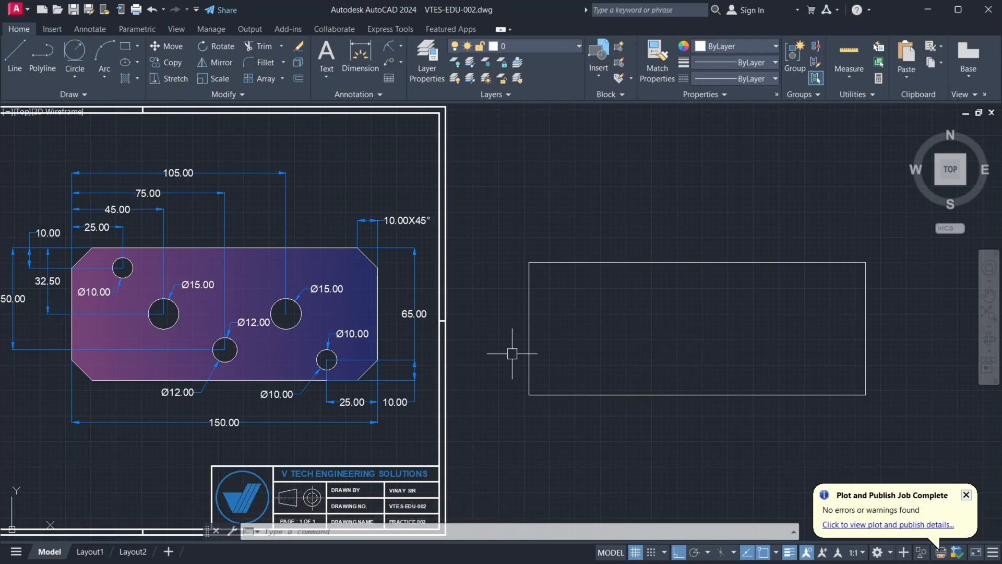
# Examine the reference plate's height dimension, its two 15 mm holes and the vertical dimension locating them.
pyautogui.click(410, 314)
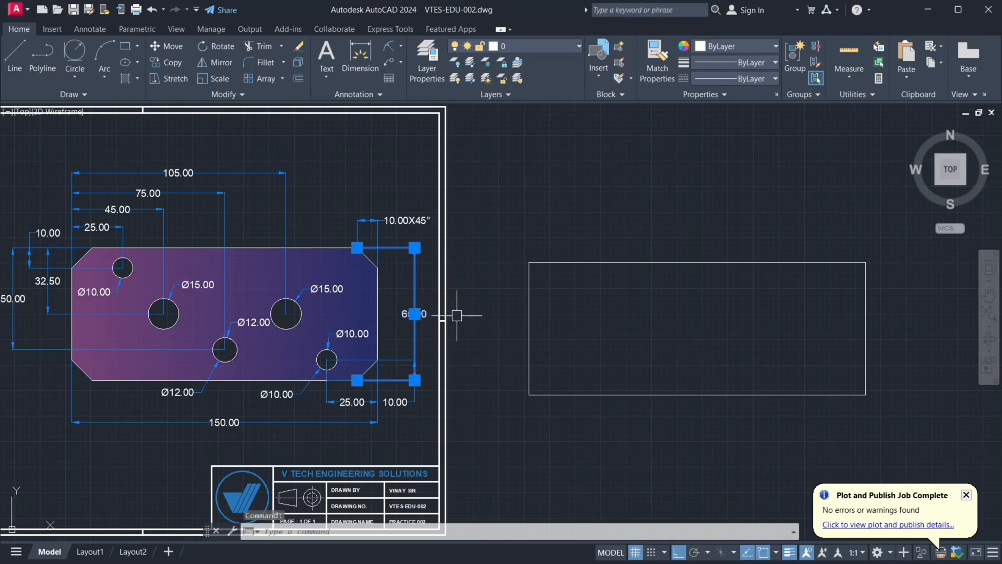
pyautogui.press('Escape')
pyautogui.click(177, 317)
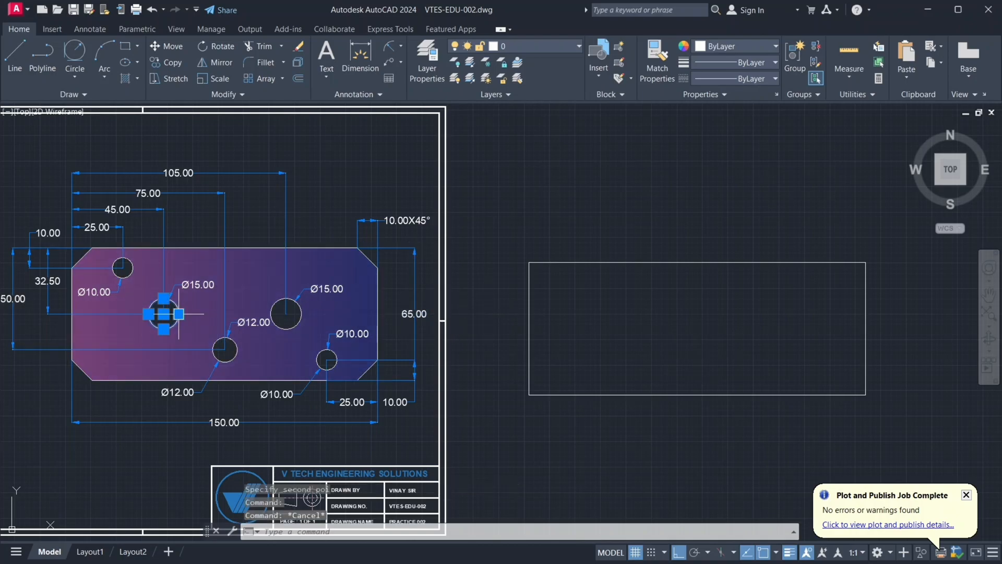
pyautogui.click(275, 308)
pyautogui.press('Escape')
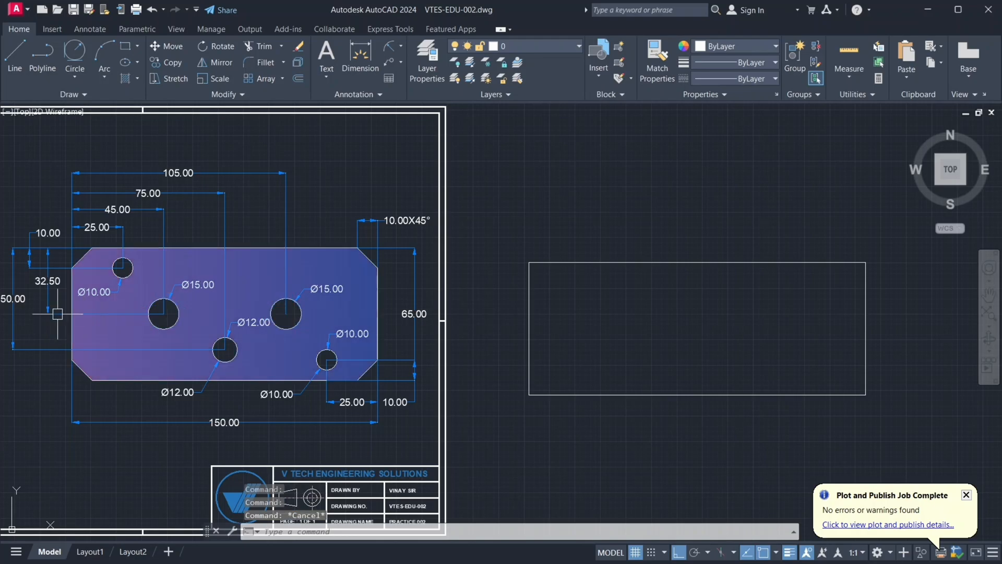
pyautogui.click(56, 294)
pyautogui.press('Escape')
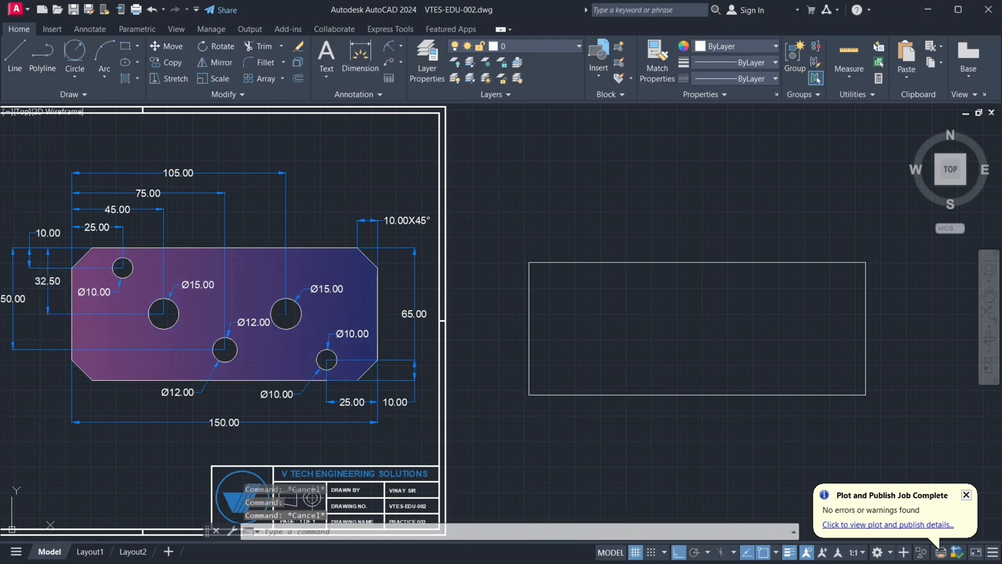
pyautogui.click(38, 277)
pyautogui.press('Escape')
# Set the current color to Green and draw a horizontal centerline between the midpoints of the rectangle's left and right edges.
pyautogui.click(728, 47)
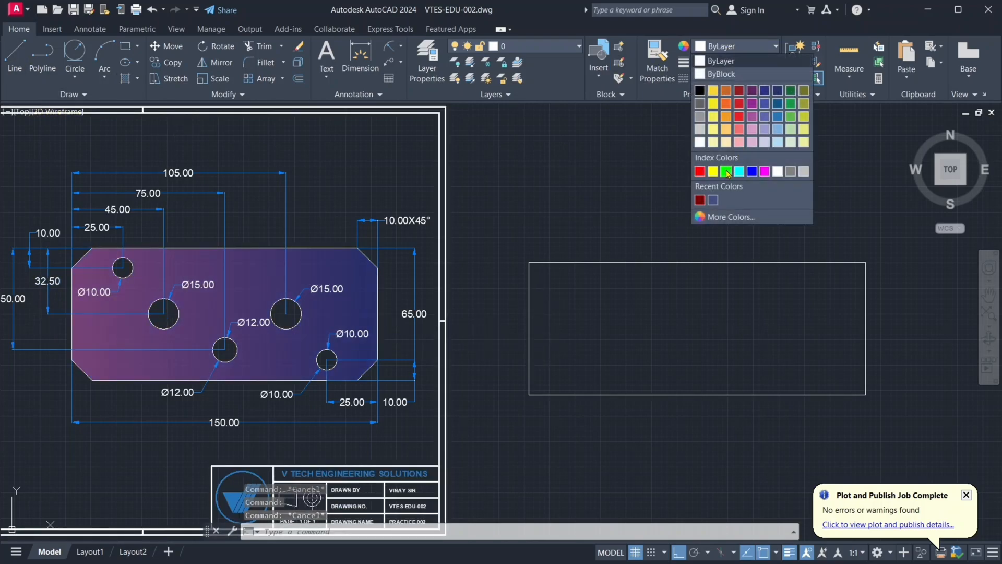
pyautogui.click(731, 82)
pyautogui.click(16, 57)
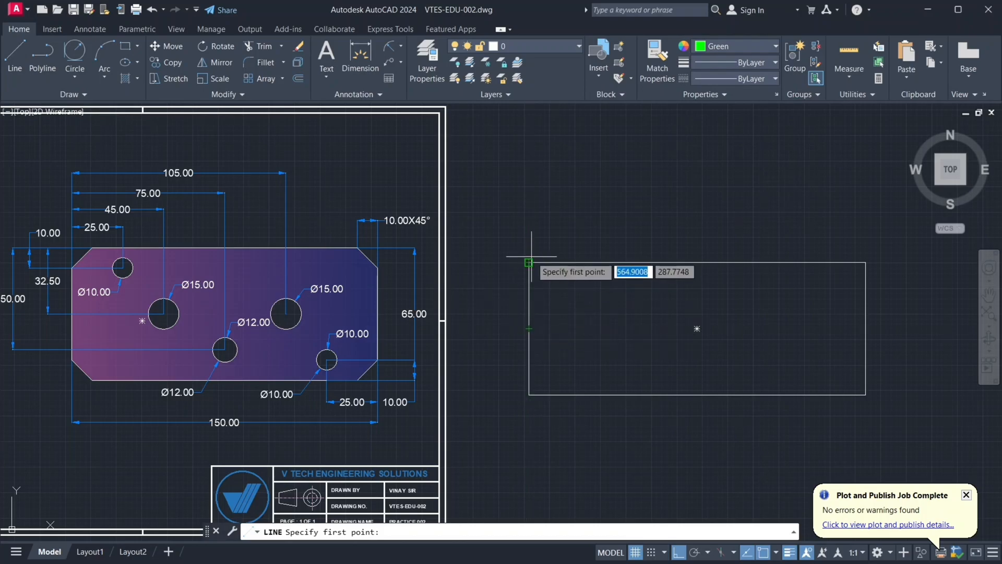
pyautogui.click(529, 328)
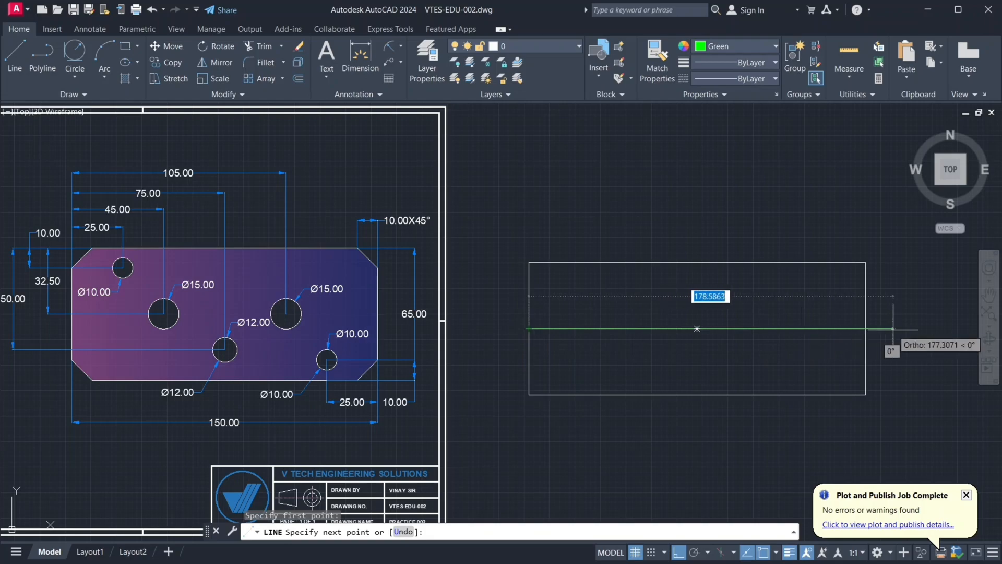
pyautogui.click(865, 329)
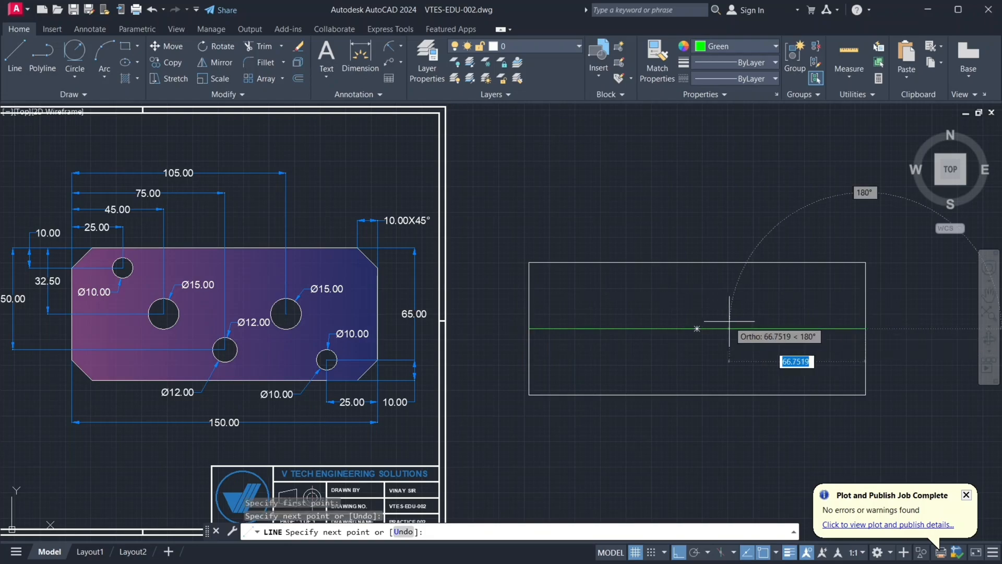
pyautogui.press('Escape')
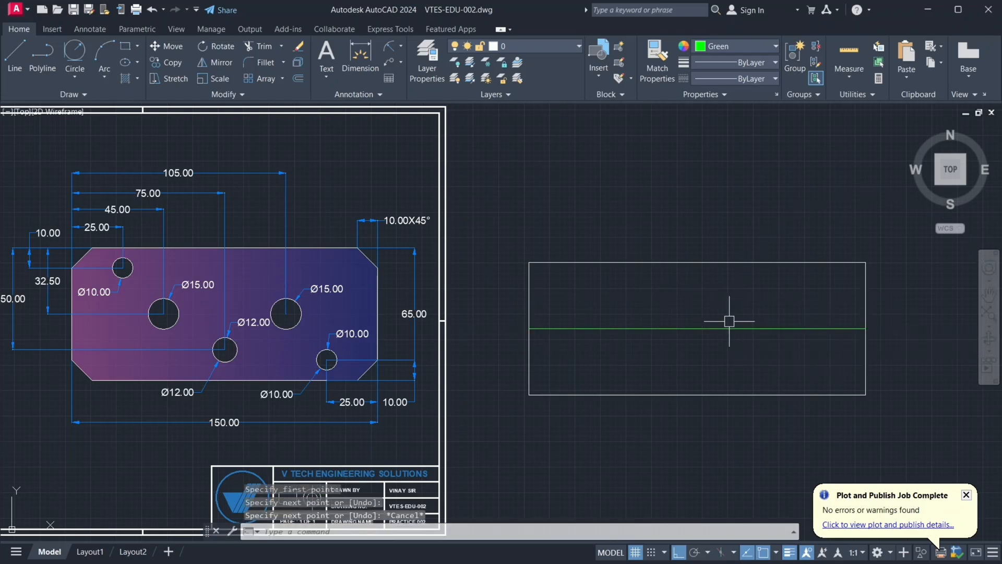
pyautogui.click(618, 330)
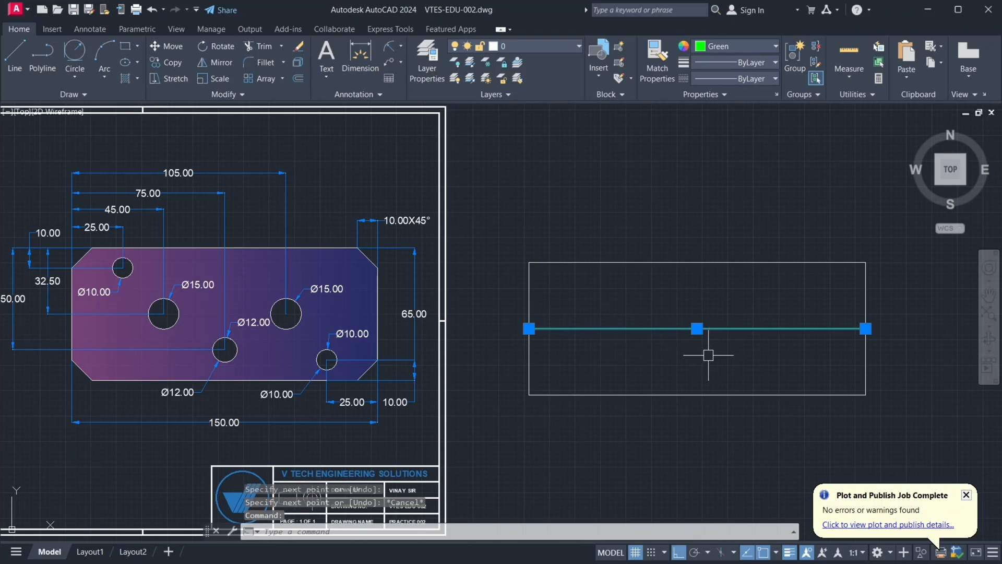
pyautogui.press('Escape')
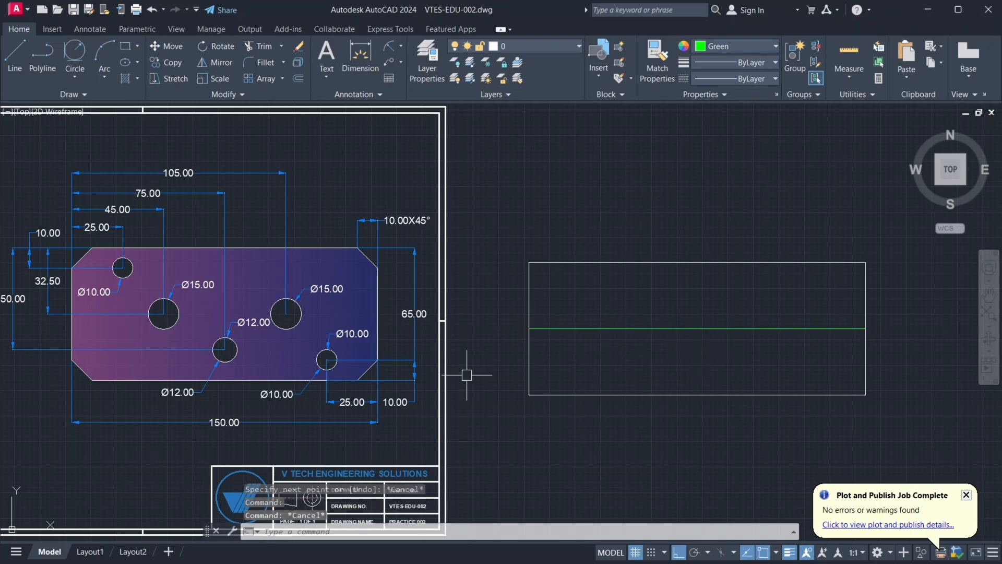
# Draw a circle of diameter 15 centered on the midpoint of the rectangle's left edge.
pyautogui.click(179, 313)
pyautogui.press('Escape')
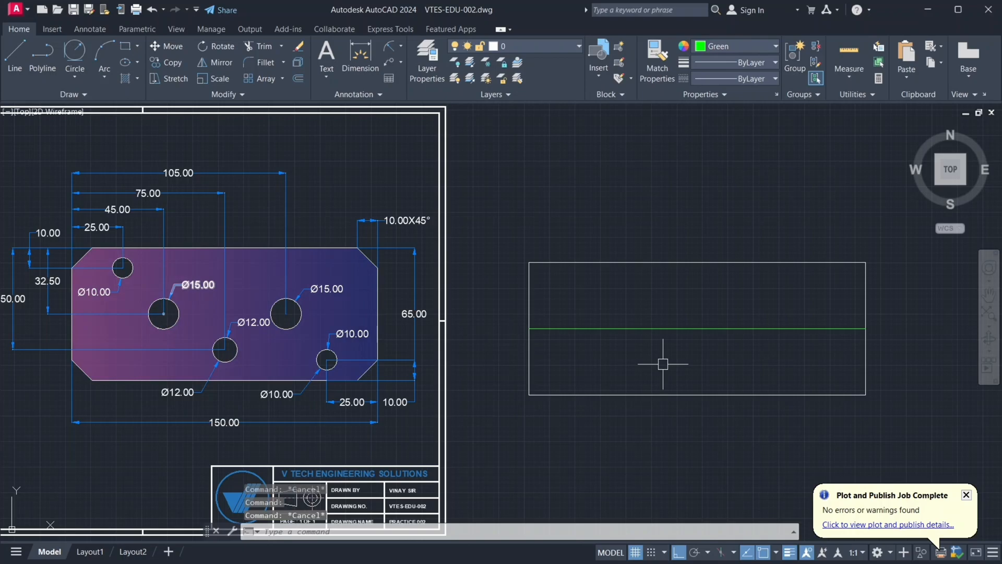
pyautogui.press('Escape')
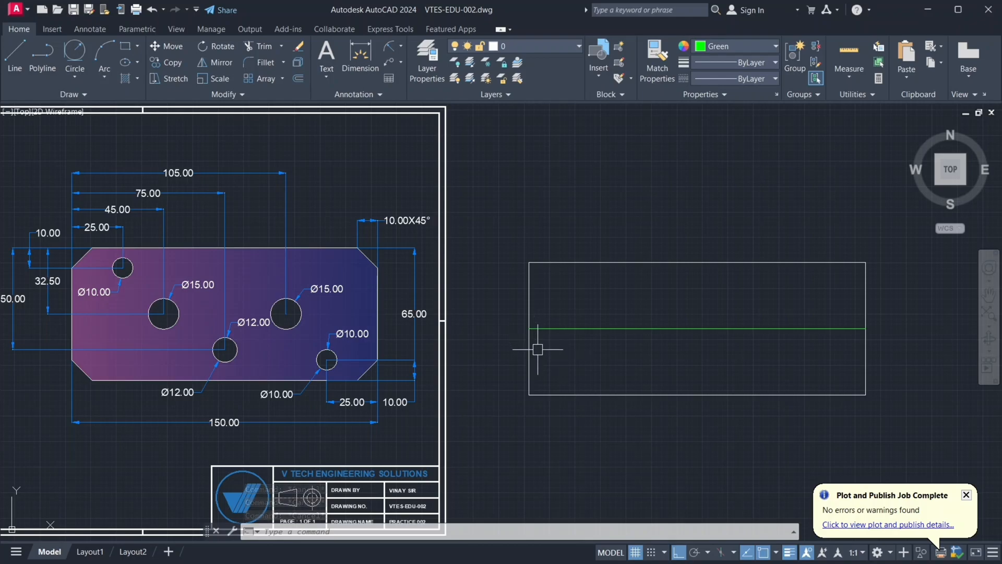
pyautogui.write('c')
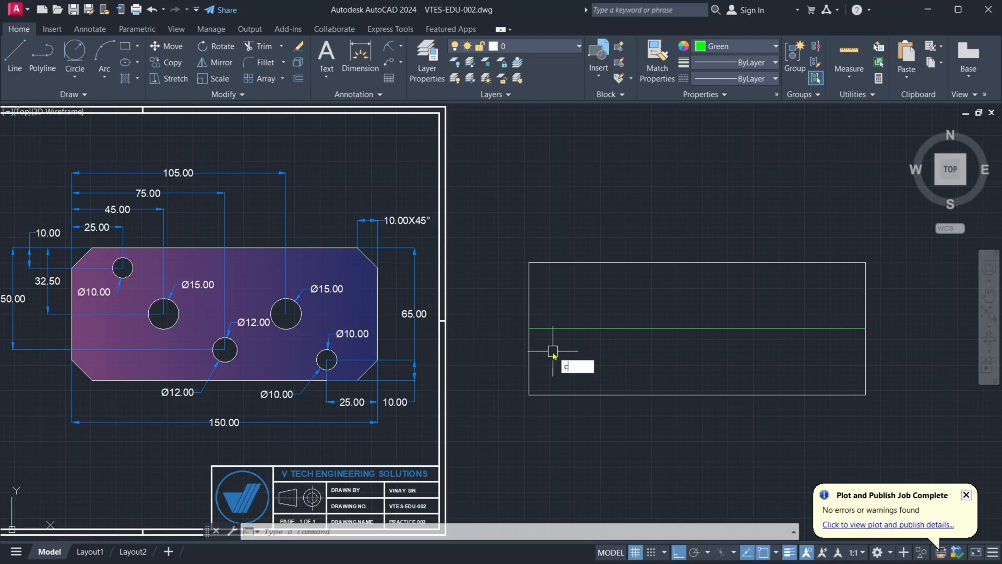
pyautogui.press('Return')
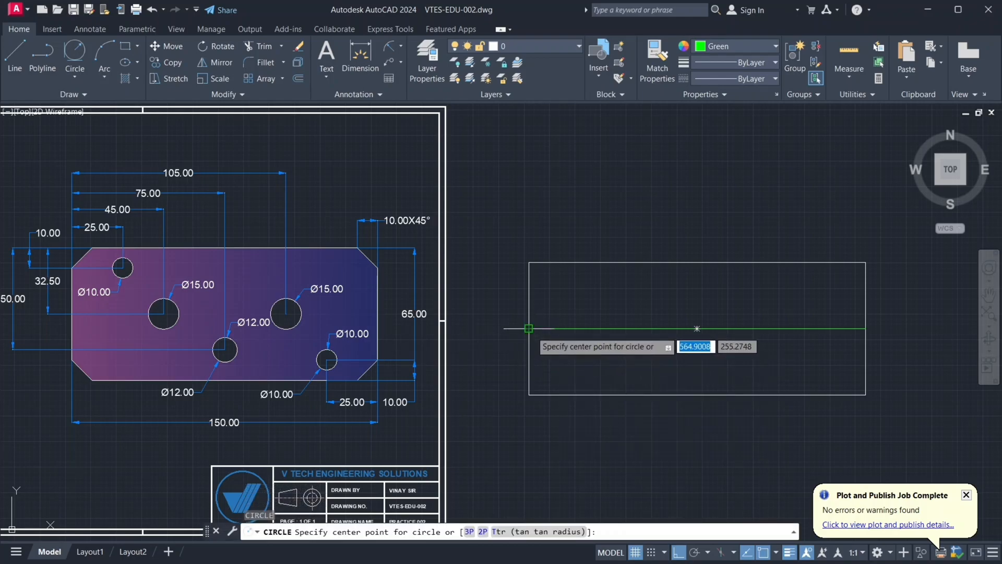
pyautogui.click(529, 329)
pyautogui.write('d')
pyautogui.press('Return')
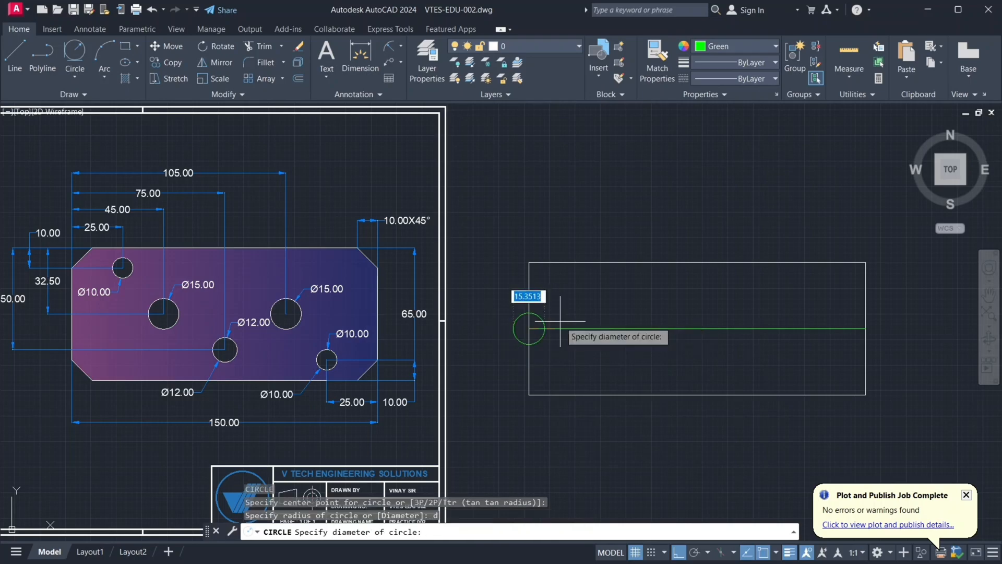
pyautogui.write('15')
pyautogui.press('Return')
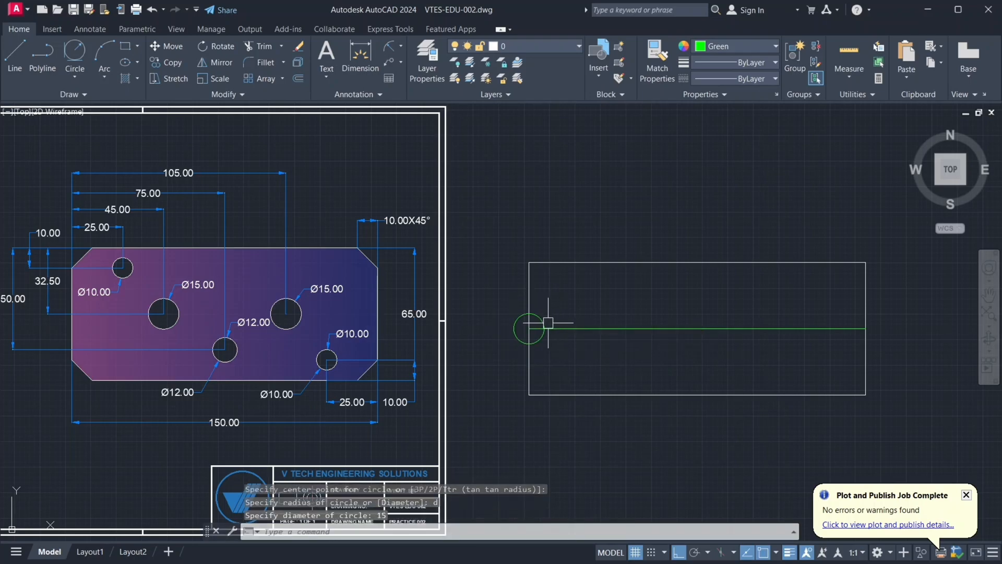
# Set the current color back to ByLayer and change the 15 mm circle's color to ByLayer.
pyautogui.click(722, 46)
pyautogui.click(715, 58)
pyautogui.click(538, 317)
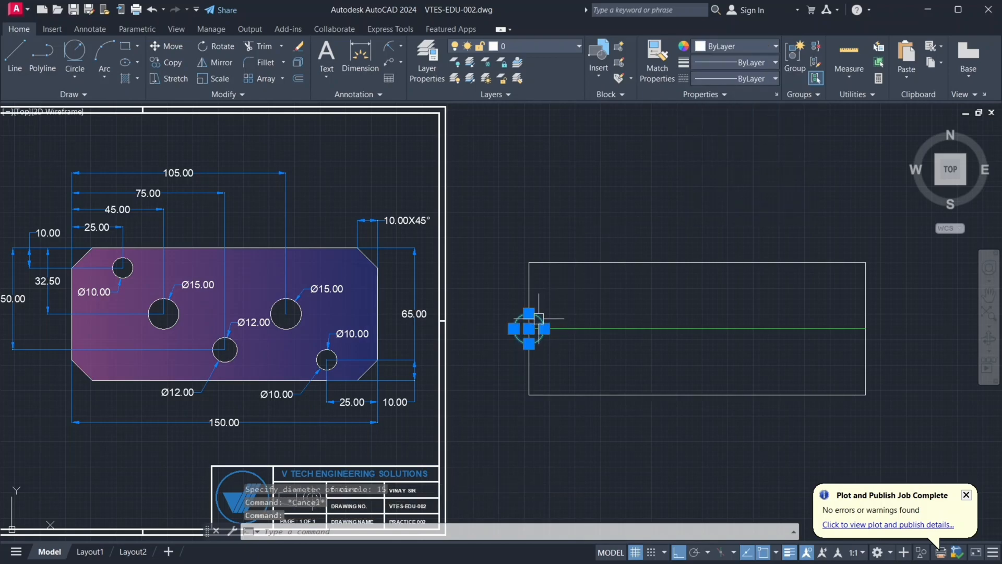
pyautogui.click(723, 47)
pyautogui.click(715, 59)
pyautogui.press('Escape')
pyautogui.press('Escape')
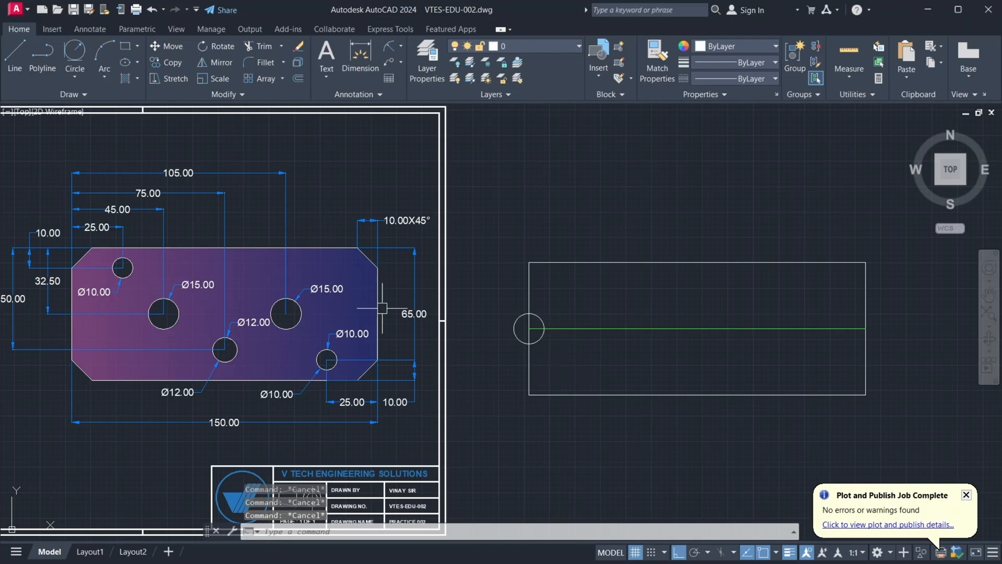
# Move the 15 mm circle 45 units to the right along the centerline, matching the reference hole's horizontal location.
pyautogui.click(178, 314)
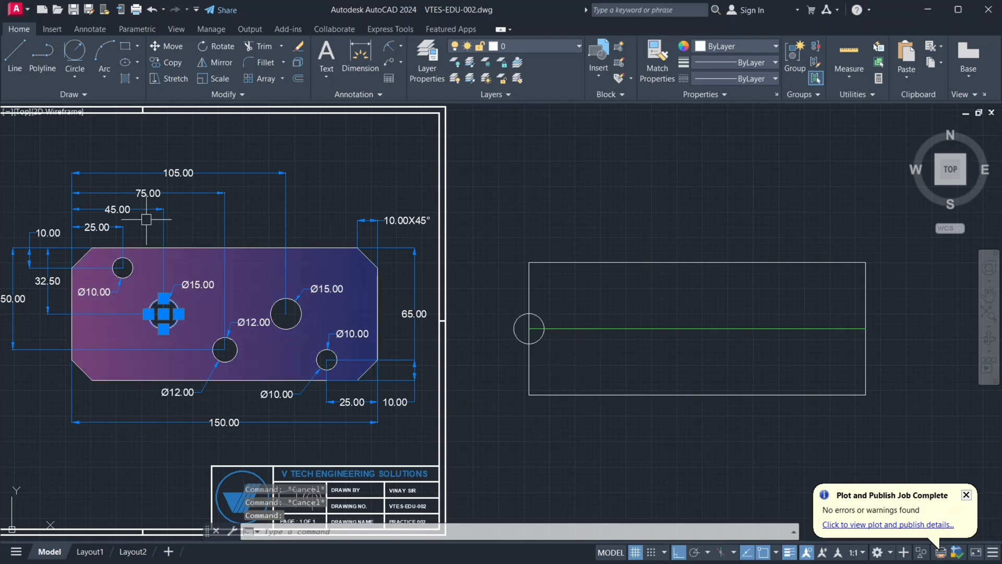
pyautogui.click(124, 211)
pyautogui.press('Escape')
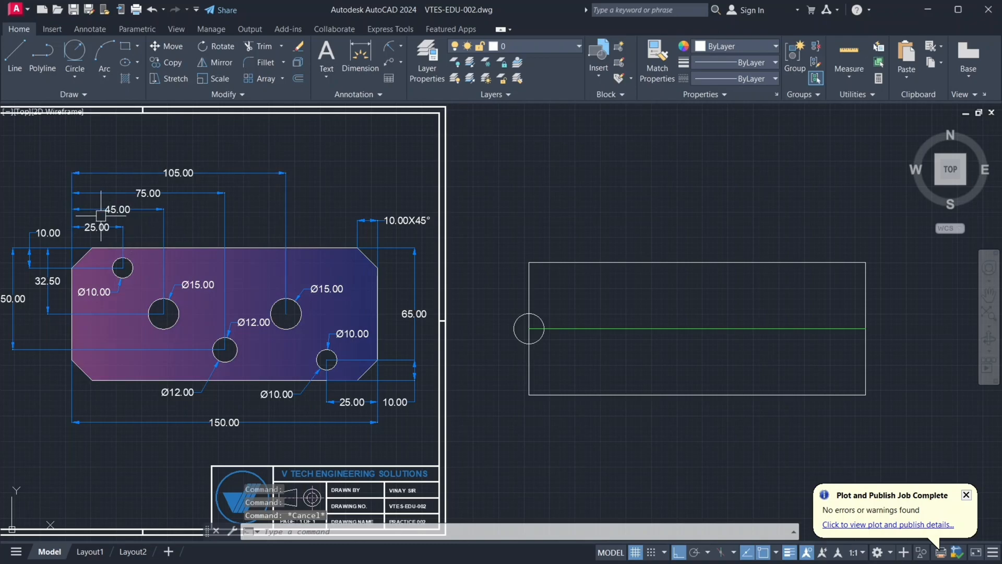
pyautogui.click(545, 314)
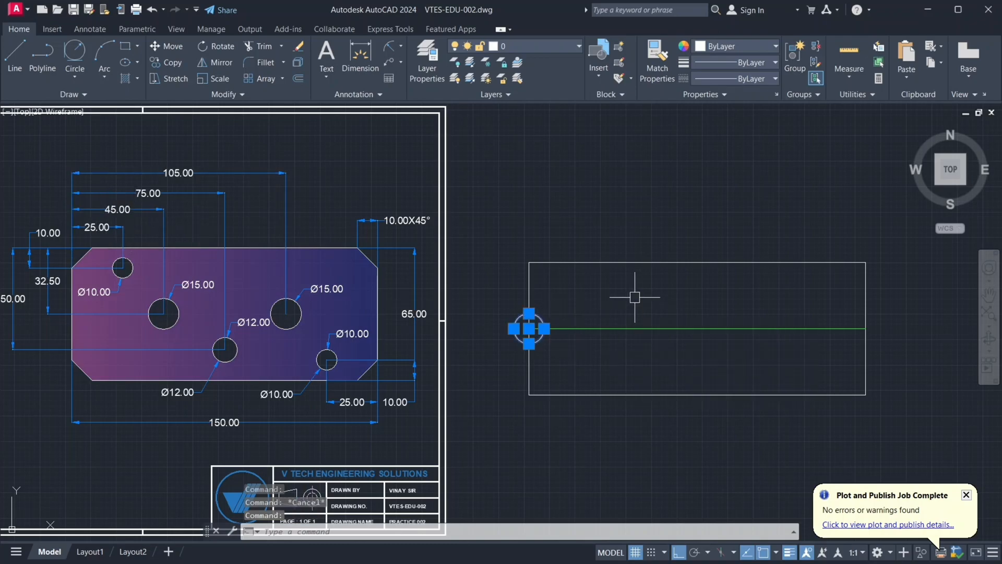
pyautogui.write('m')
pyautogui.press('Return')
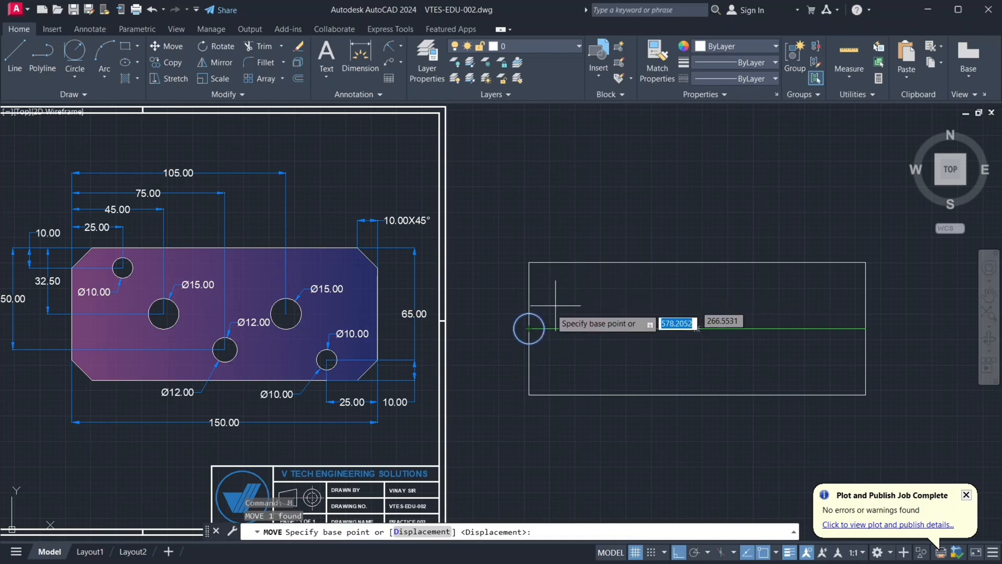
pyautogui.click(528, 329)
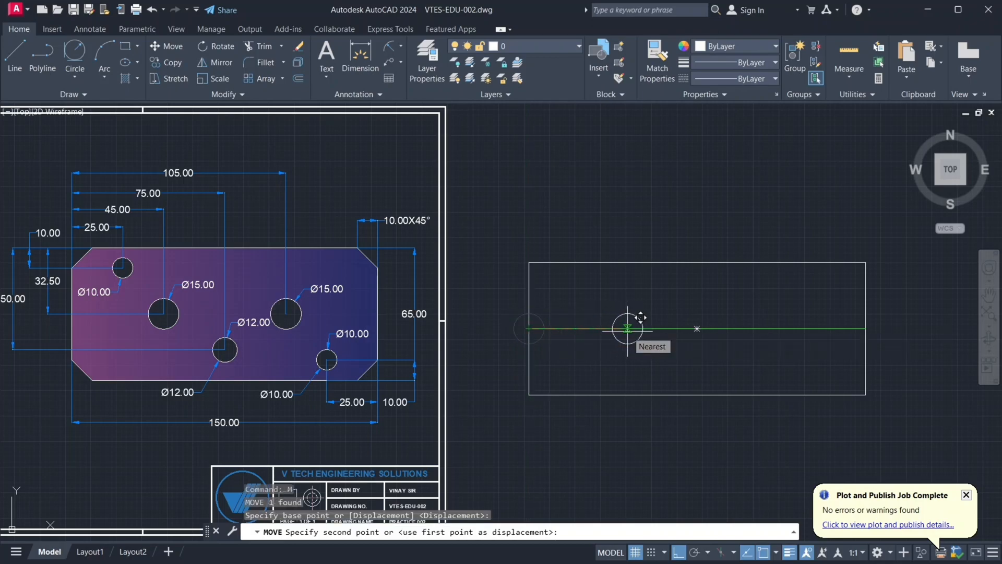
pyautogui.write('45')
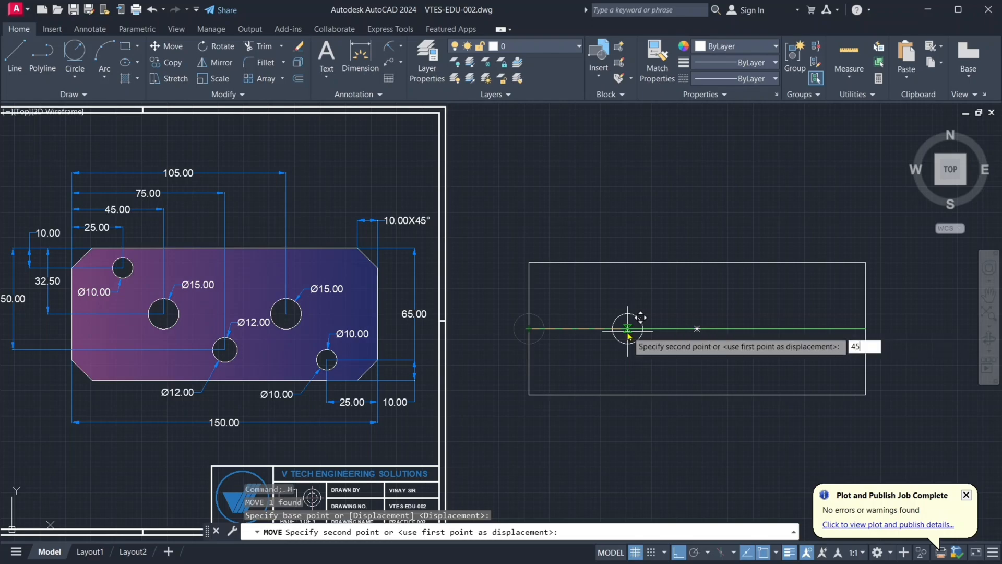
pyautogui.press('Return')
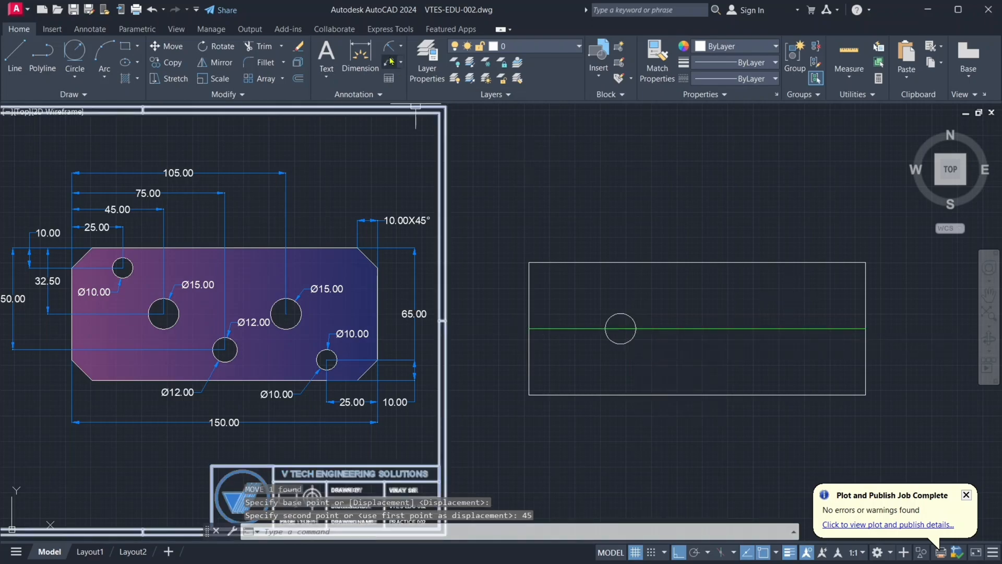
# Add a horizontal linear dimension above the rectangle from its left edge to the 15 mm circle's center.
pyautogui.click(400, 46)
pyautogui.click(415, 64)
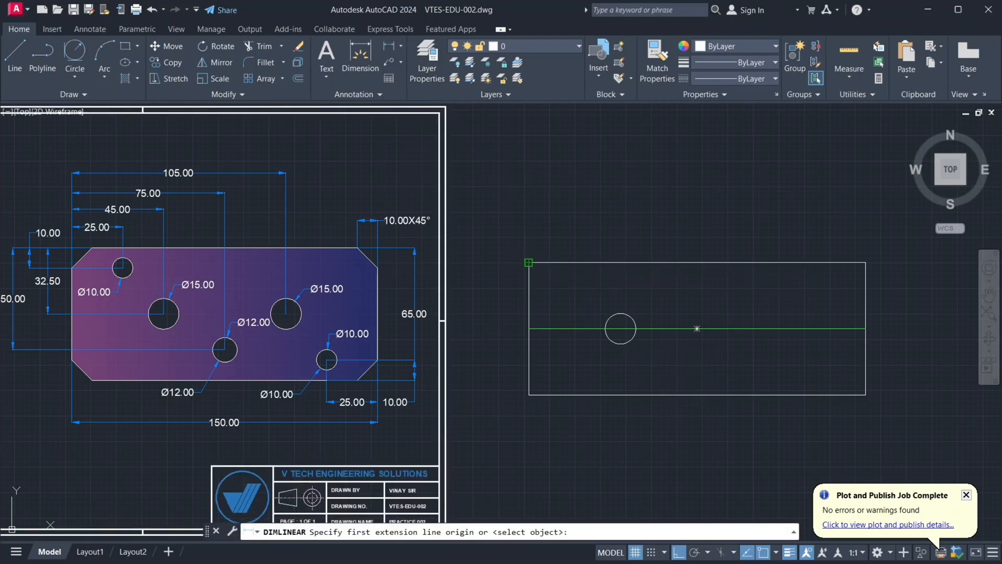
pyautogui.click(621, 328)
pyautogui.click(529, 328)
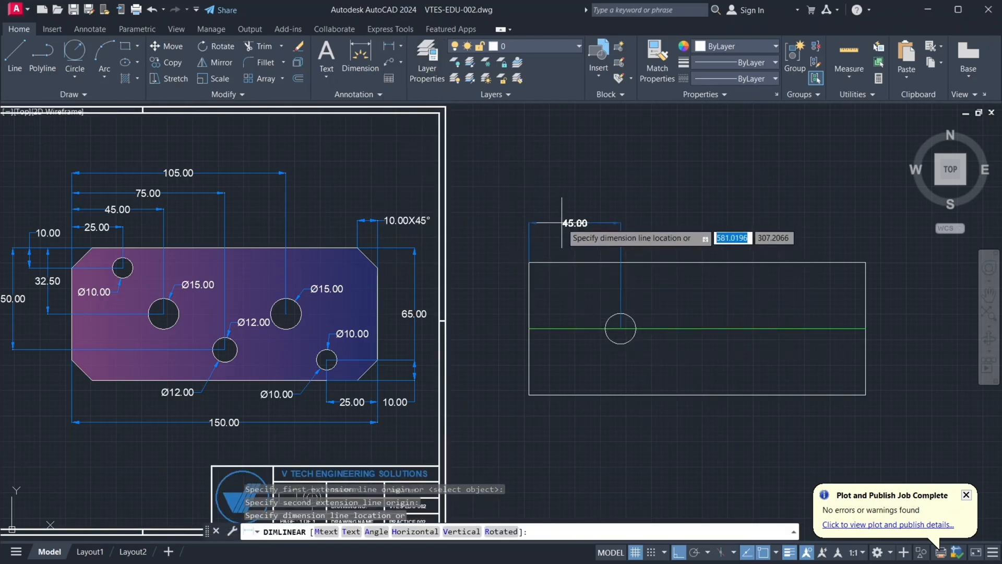
pyautogui.click(693, 227)
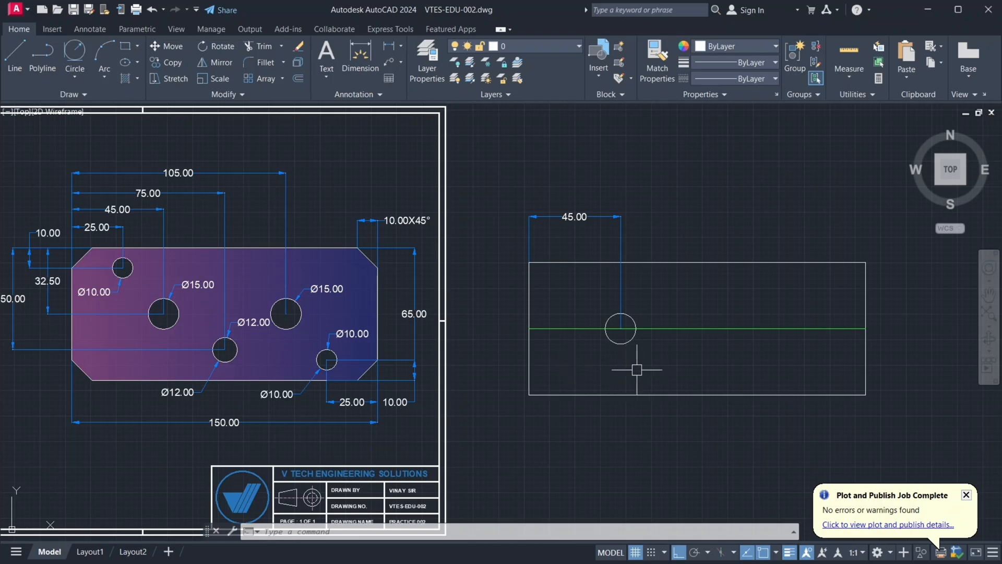
# Copy the 15 mm circle 60 units to the right along the centerline.
pyautogui.click(621, 340)
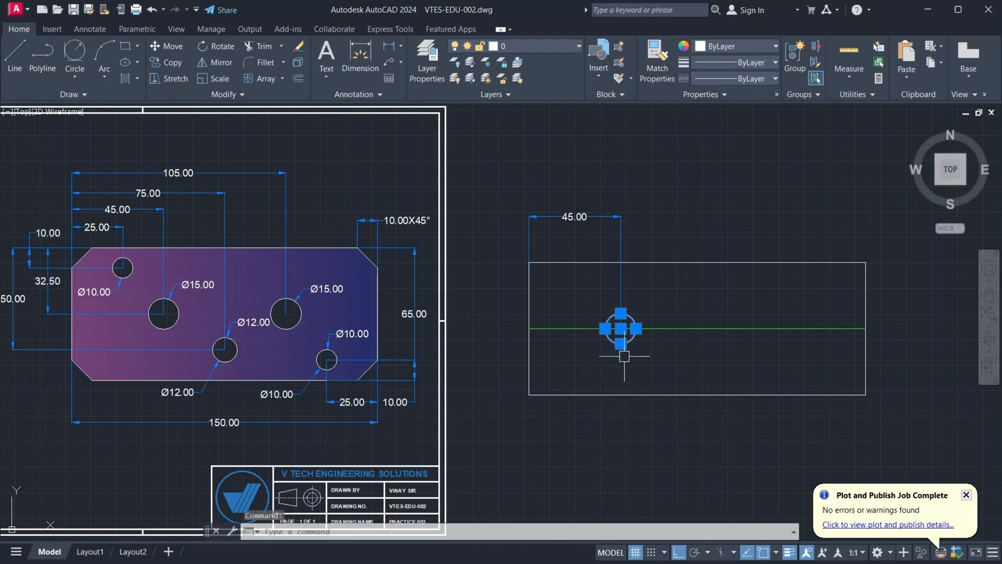
pyautogui.click(211, 82)
pyautogui.click(166, 62)
pyautogui.click(620, 329)
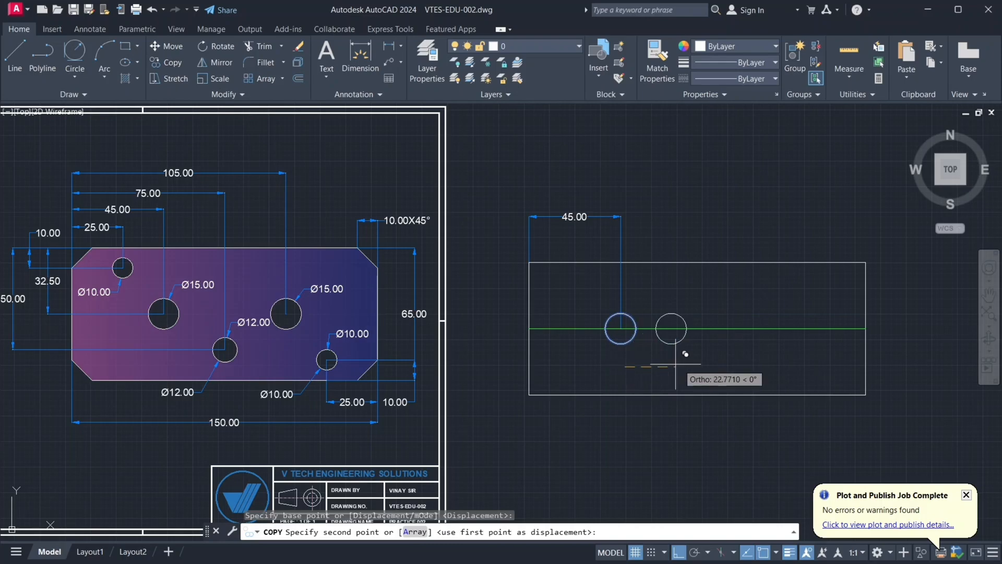
pyautogui.write('60')
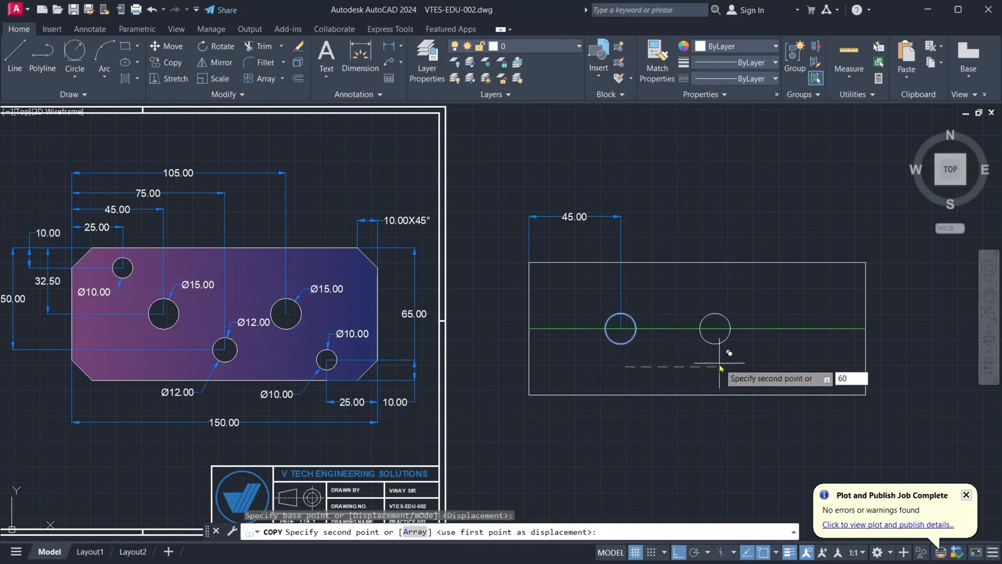
pyautogui.press('Return')
pyautogui.press('Escape')
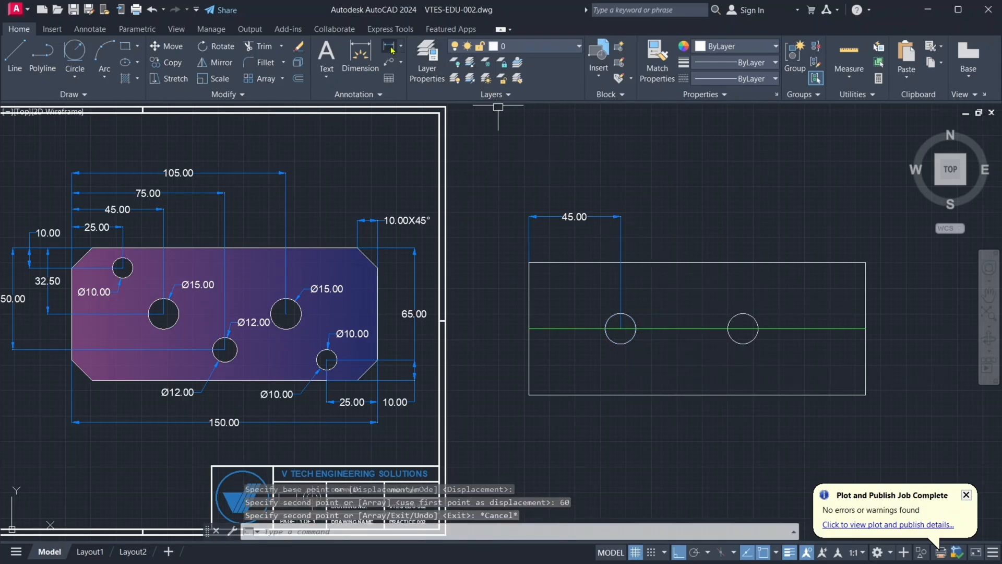
# Add a horizontal linear dimension from the rectangle's upper-left corner to the copied circle's center, above the existing dimension.
pyautogui.click(391, 49)
pyautogui.click(529, 263)
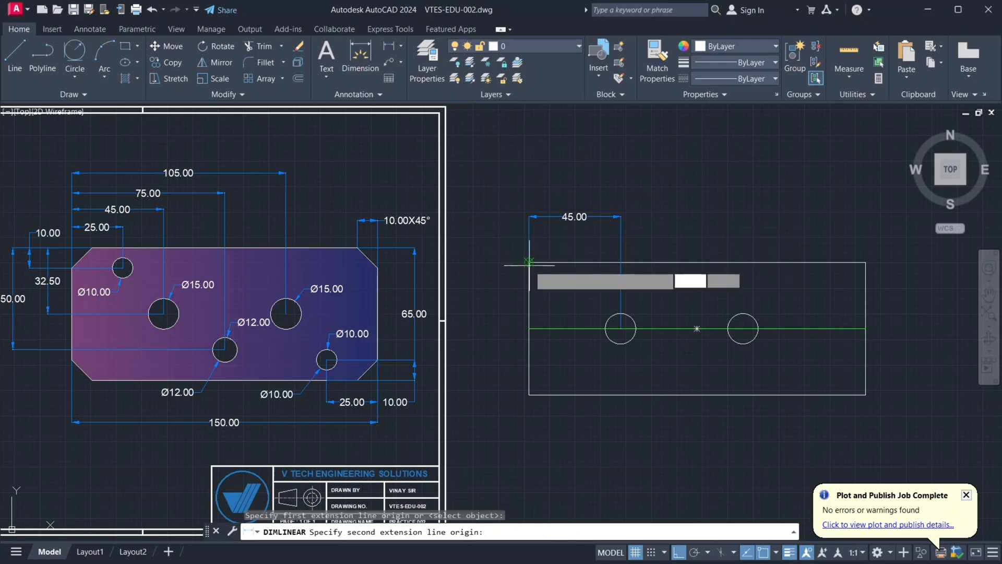
pyautogui.click(742, 329)
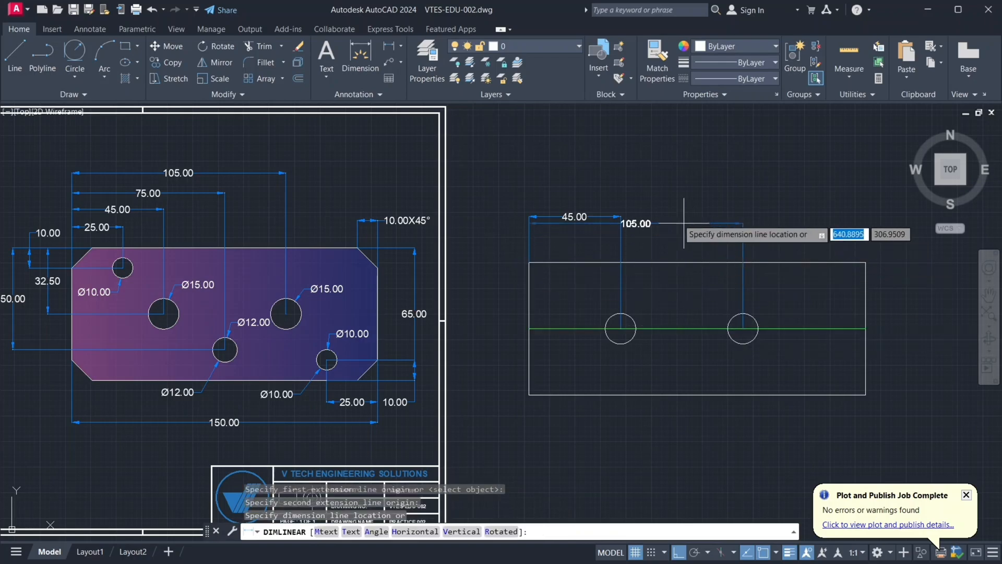
pyautogui.click(666, 180)
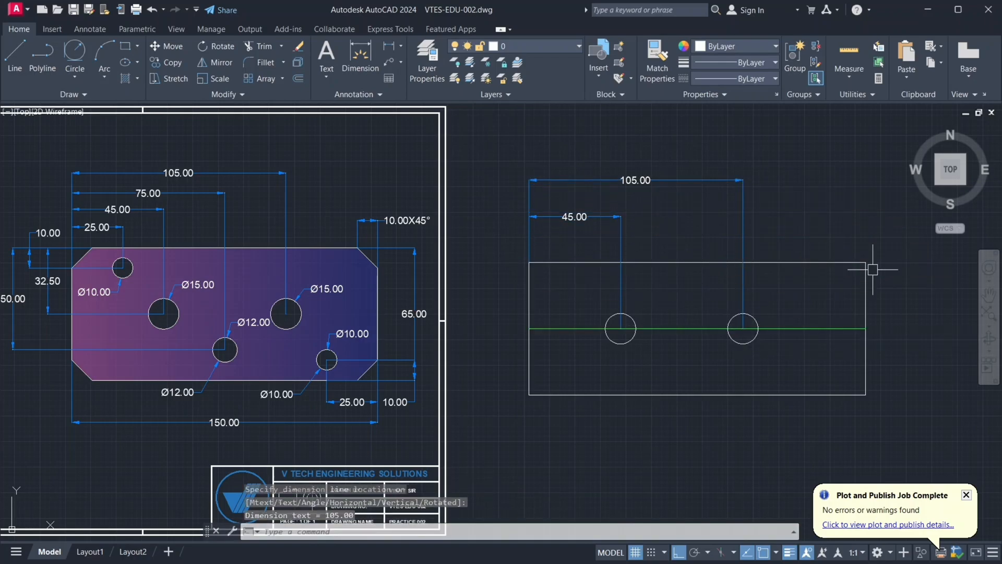
# On the reference plate, dimension the horizontal distance from the right 15 mm hole's center to the right edge, aligned with the 105 dimension.
pyautogui.click(390, 51)
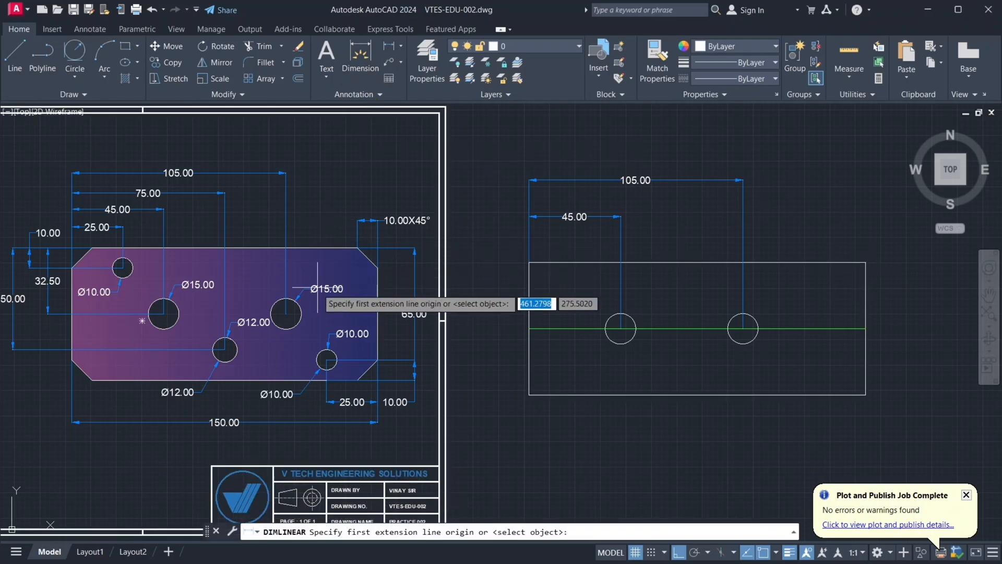
pyautogui.click(286, 313)
pyautogui.click(377, 313)
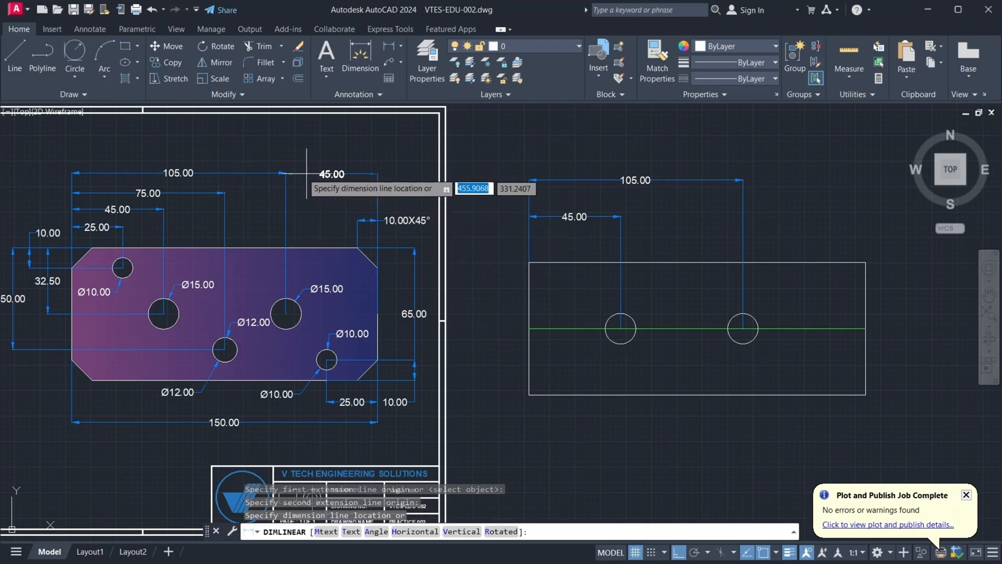
pyautogui.click(289, 173)
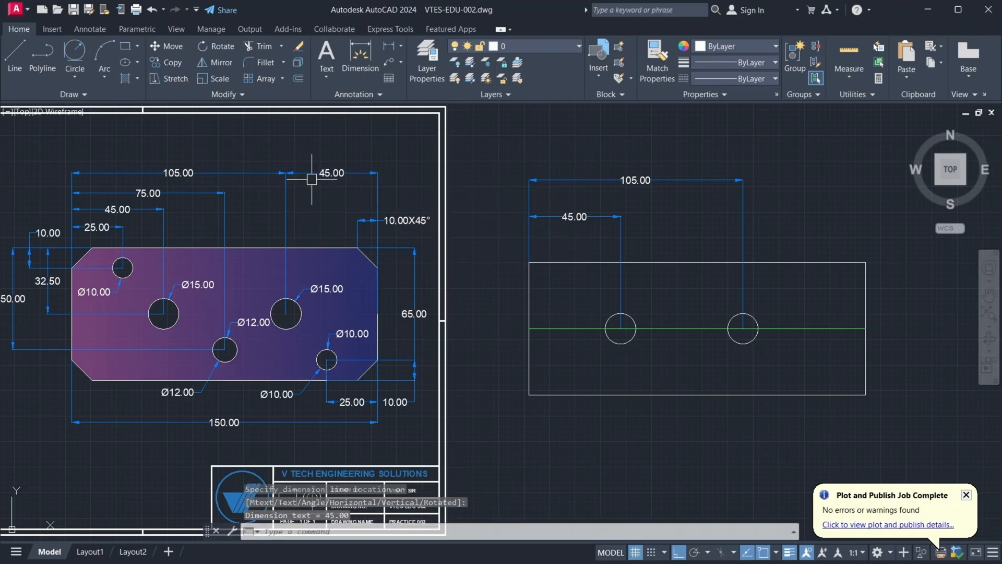
# Delete the copied 15 mm circle and the horizontal dimension locating it.
pyautogui.click(749, 317)
pyautogui.click(742, 244)
pyautogui.press('Delete')
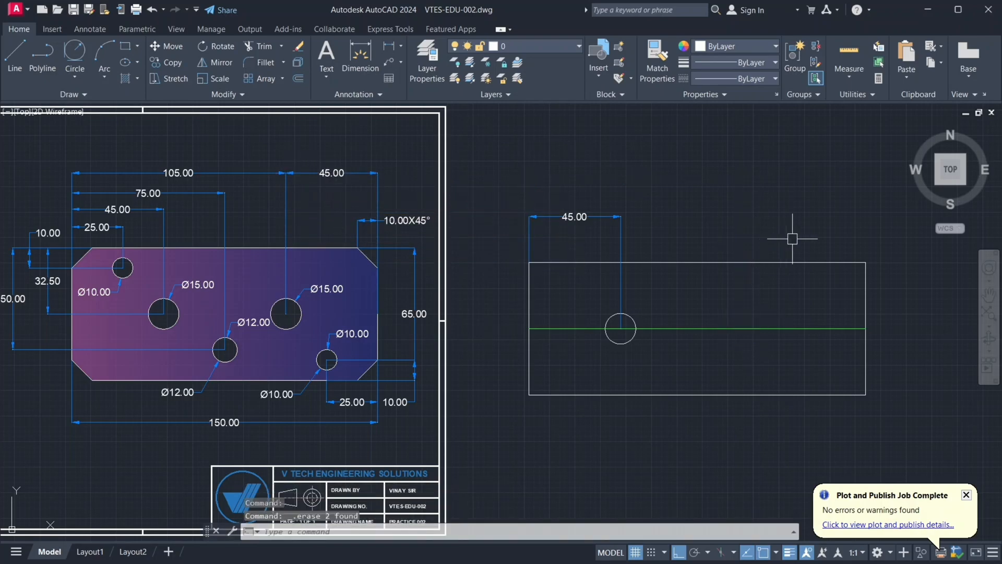
# Mirror the 15 mm circle about a vertical line through the midpoint of the rectangle's top edge, keeping the original circle.
pyautogui.click(340, 174)
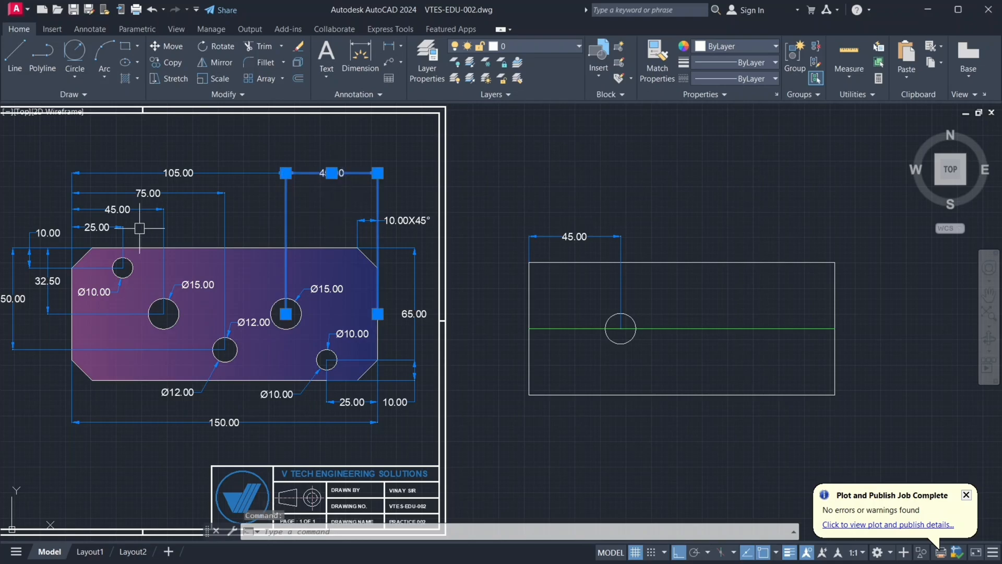
pyautogui.click(140, 210)
pyautogui.press('Escape')
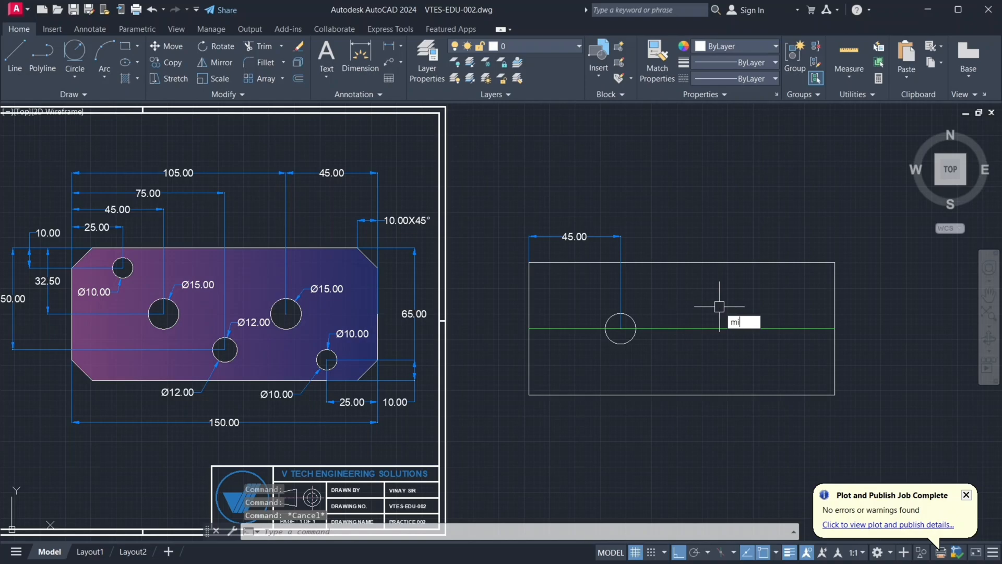
pyautogui.press('Return')
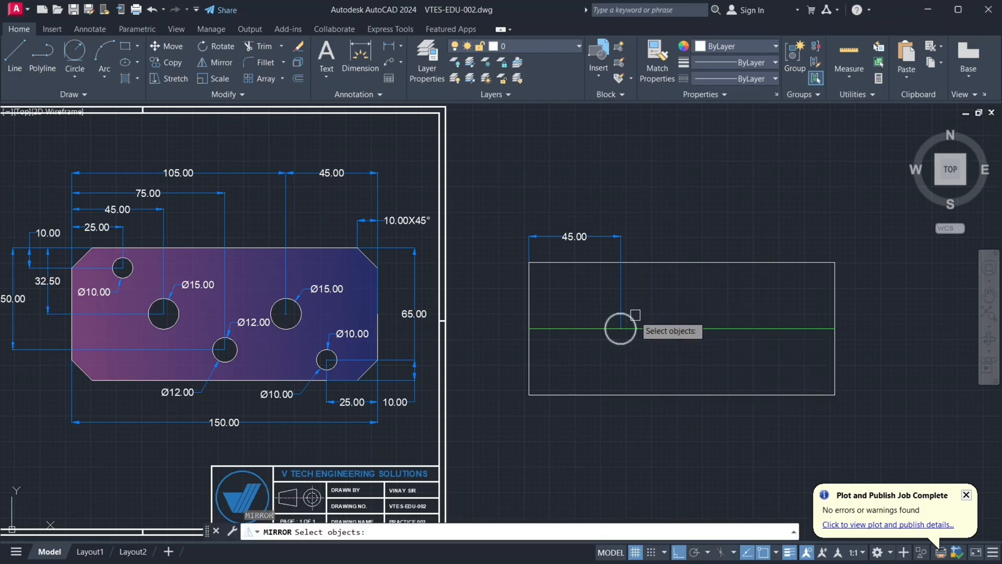
pyautogui.click(631, 318)
pyautogui.press('Return')
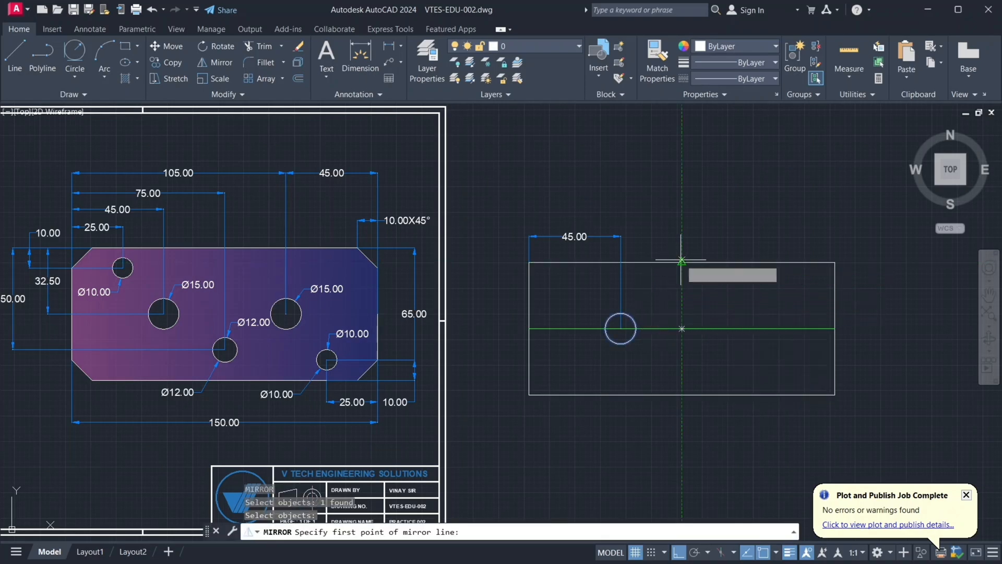
pyautogui.click(682, 262)
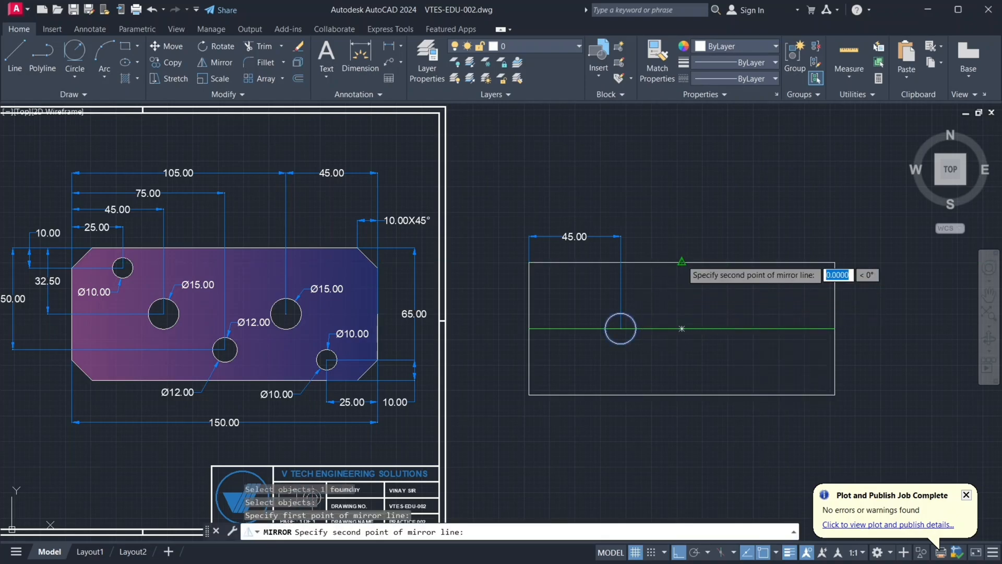
pyautogui.click(682, 407)
pyautogui.press('Return')
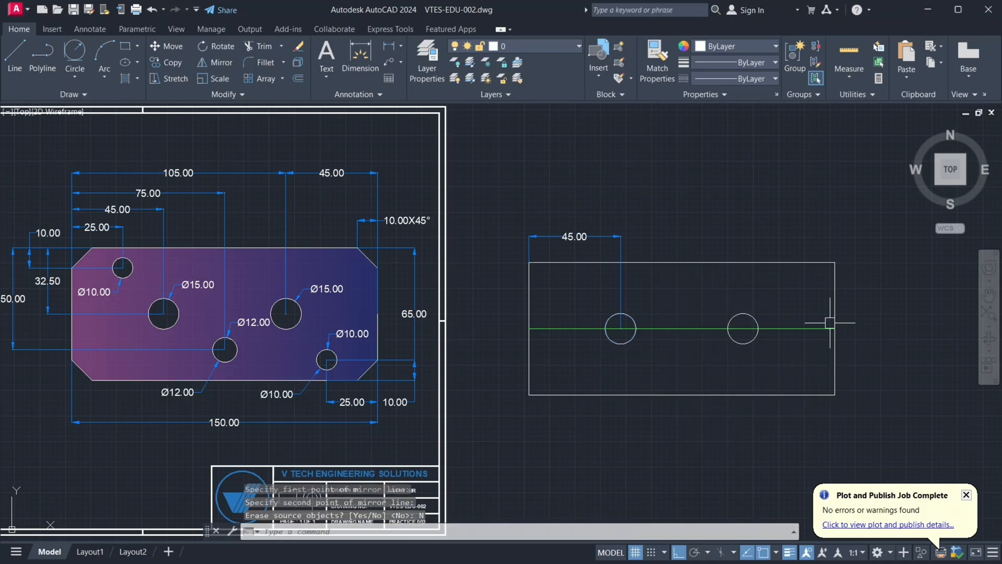
# Add a horizontal linear dimension from the rectangle's left edge to the mirrored circle's center, above the 45 dimension.
pyautogui.click(389, 47)
pyautogui.click(620, 328)
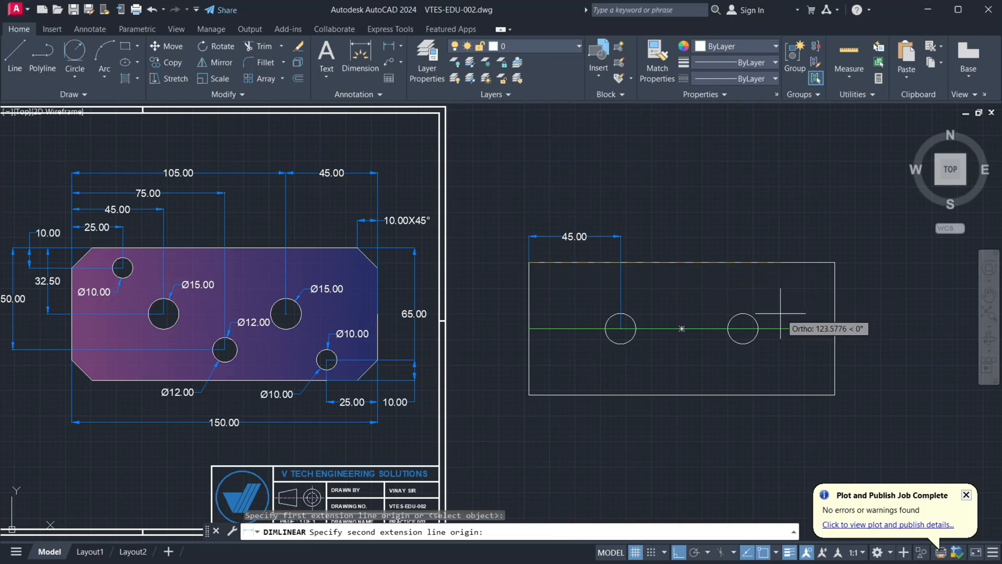
pyautogui.click(742, 328)
pyautogui.click(623, 204)
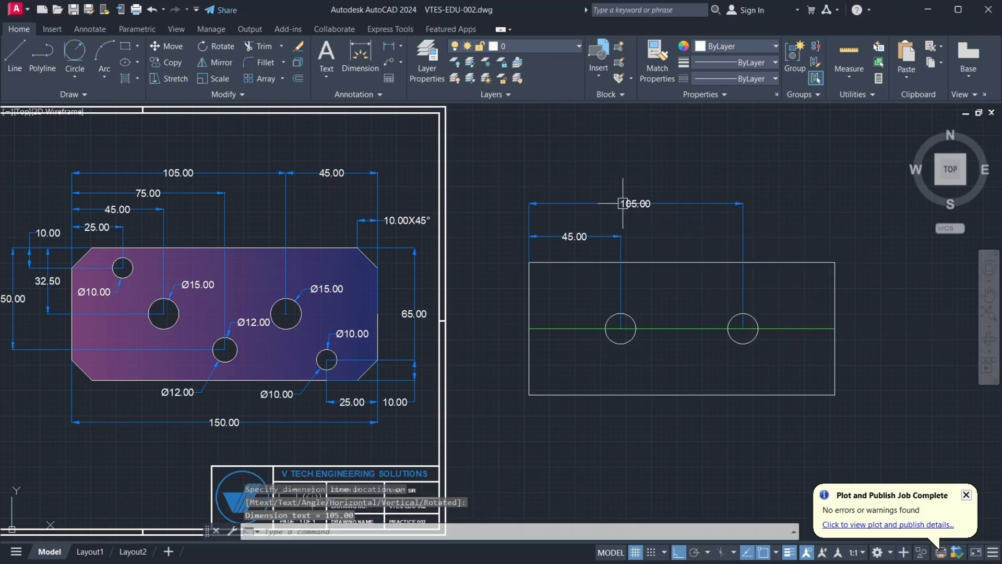
# Check the horizontal distance from the mirrored circle's center to the rectangle's right edge without placing a dimension.
pyautogui.rightClick(814, 223)
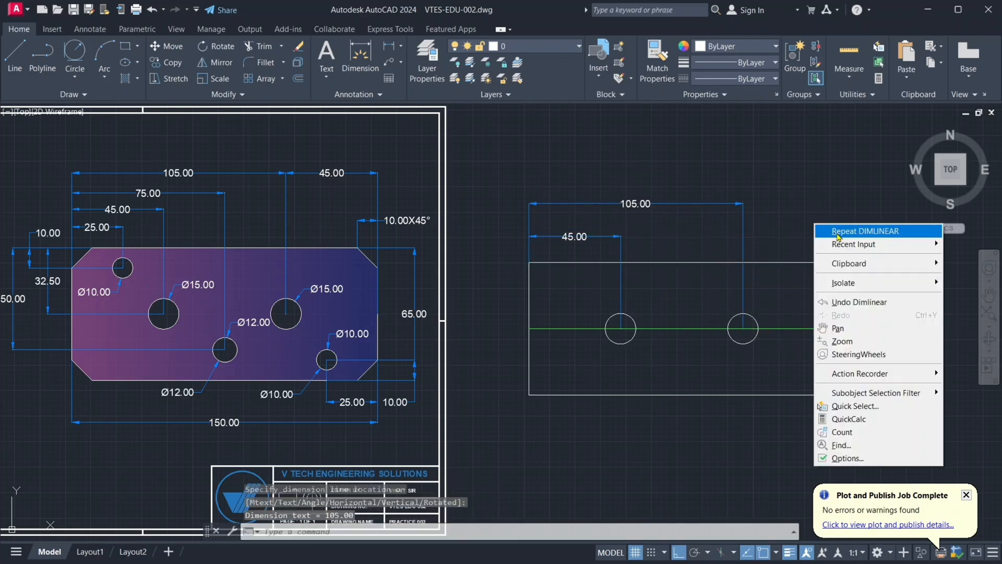
pyautogui.click(835, 228)
pyautogui.click(743, 328)
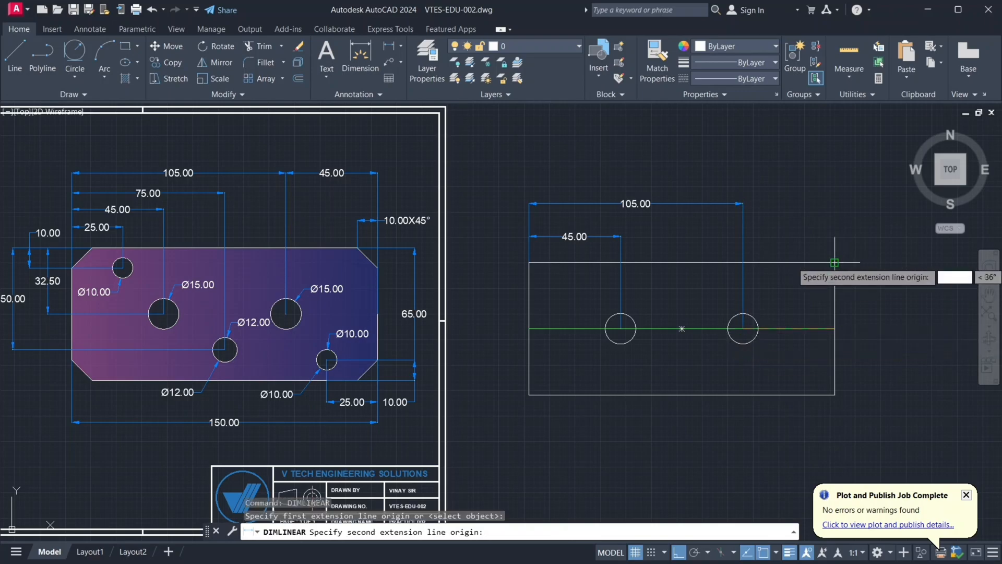
pyautogui.click(835, 269)
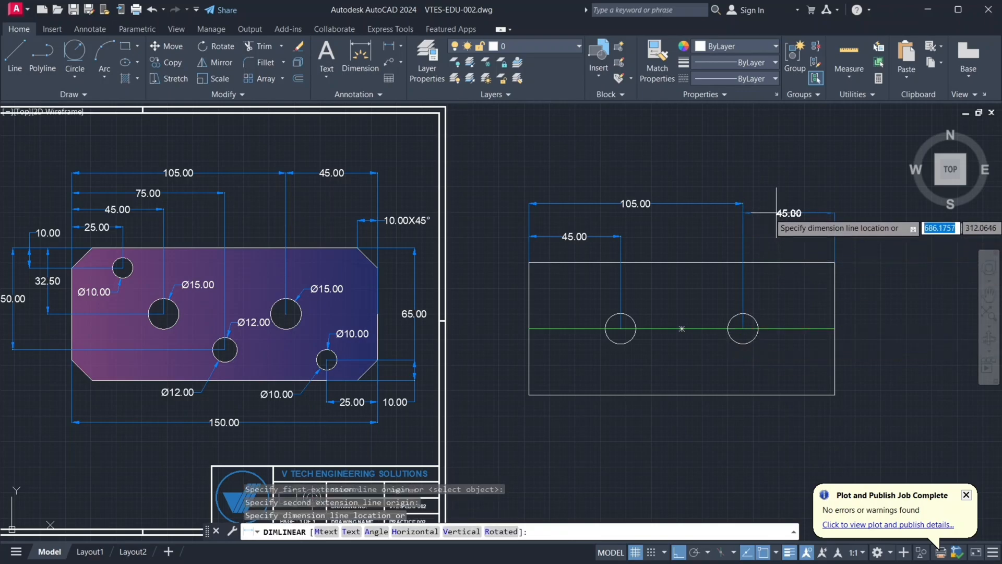
pyautogui.press('Escape')
pyautogui.press('Escape')
pyautogui.press('Escape')
# Examine the 12 mm hole in the reference plate and its locating dimensions.
pyautogui.moveTo(538, 362); pyautogui.dragTo(542, 361, button='middle')
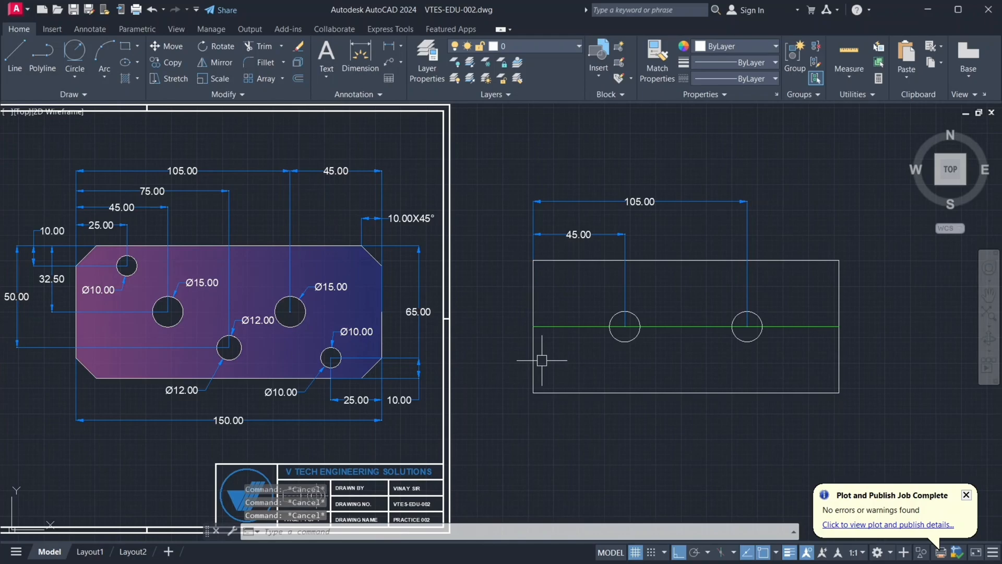
pyautogui.click(223, 356)
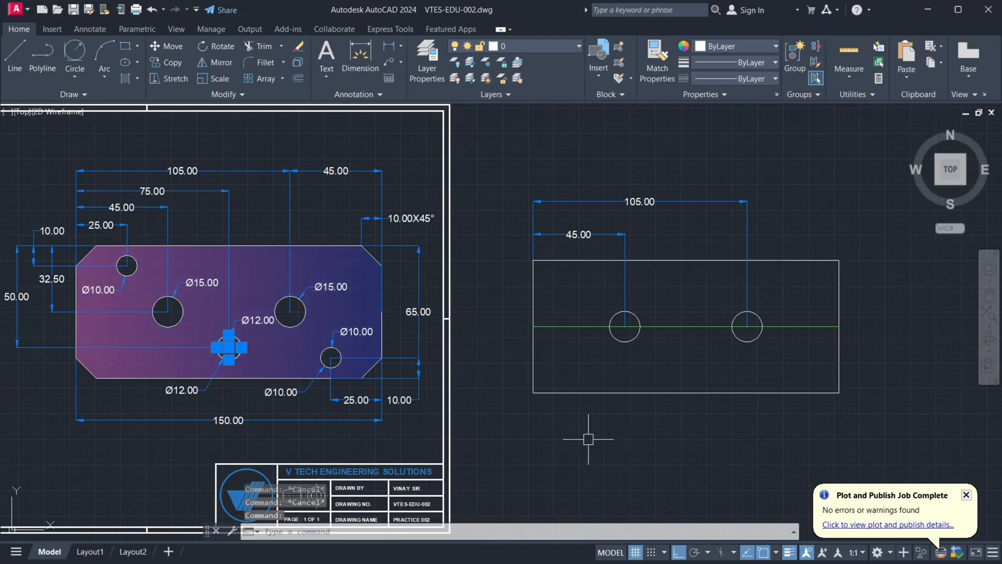
pyautogui.press('Escape')
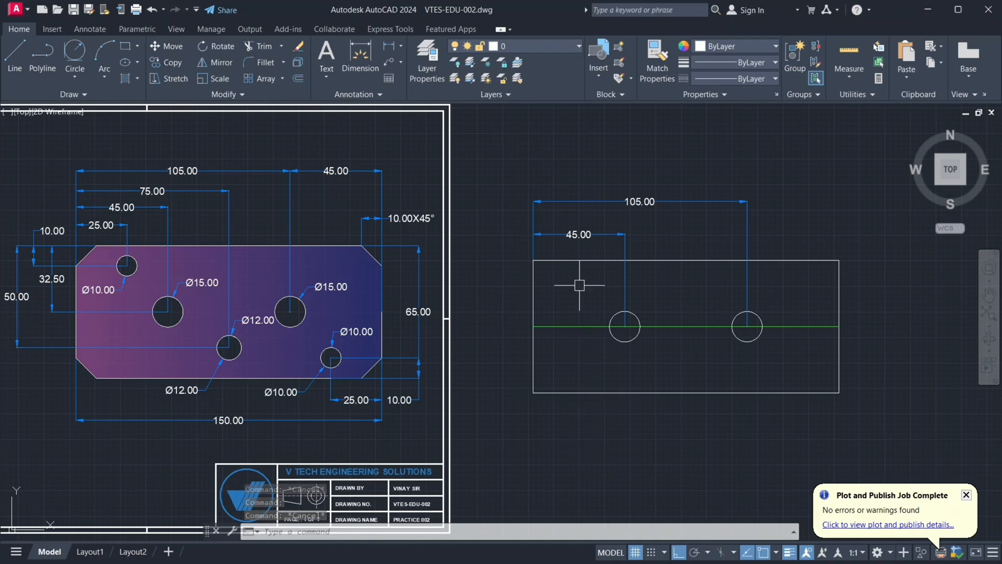
# Explode the new rectangle beside the reference plate into separate edge lines and check that its top edge selects individually.
pyautogui.click(579, 260)
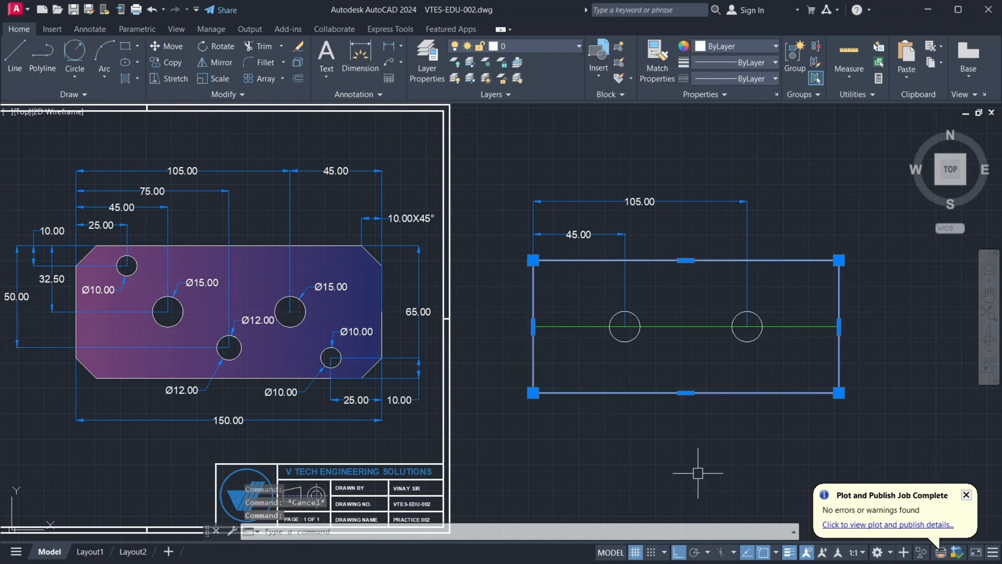
pyautogui.write('x')
pyautogui.press('Return')
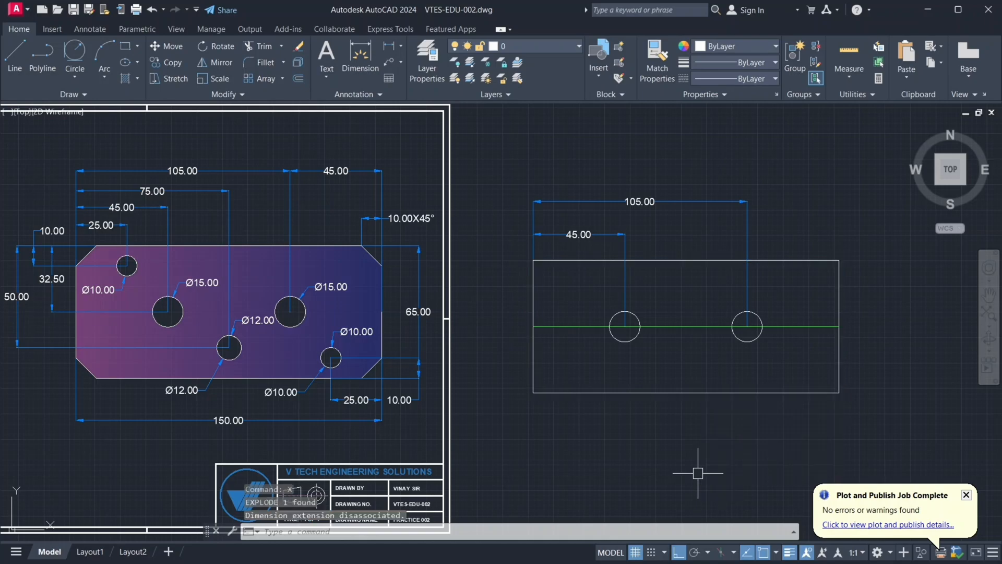
pyautogui.click(667, 268)
pyautogui.click(659, 249)
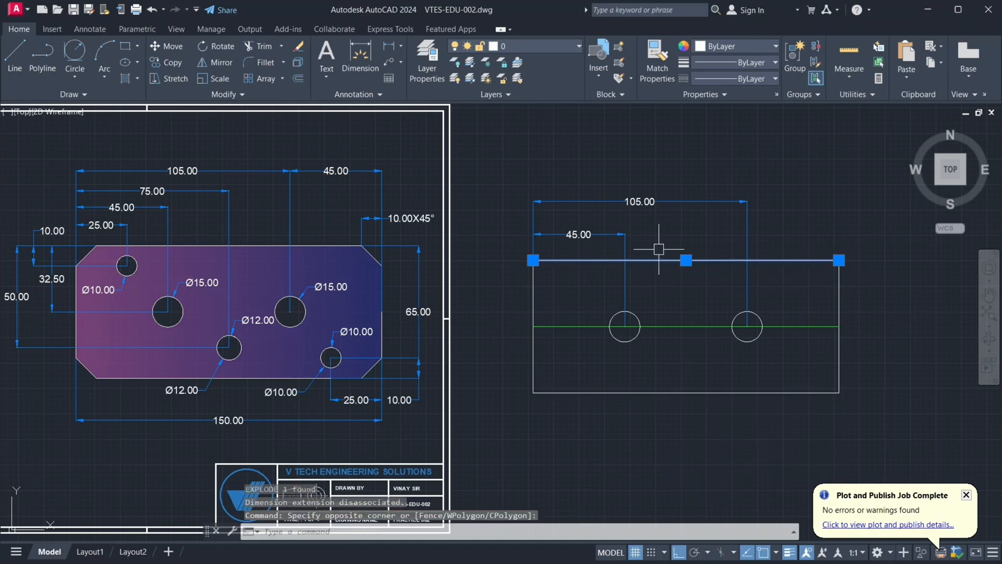
pyautogui.press('Escape')
# Offset the rectangle's top edge 50 mm downward to set the 12 mm hole's height from the reference dimension.
pyautogui.click(220, 339)
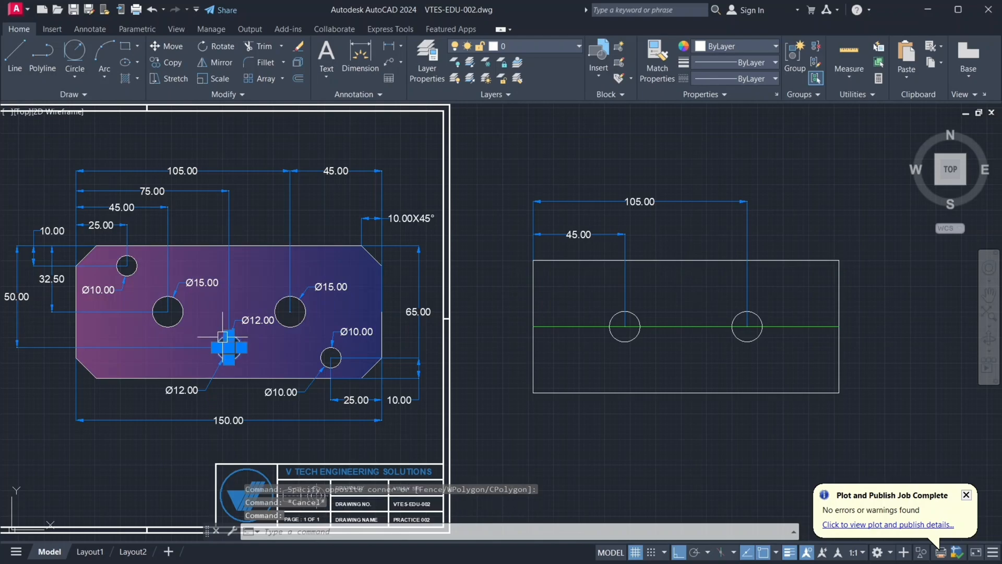
pyautogui.click(16, 305)
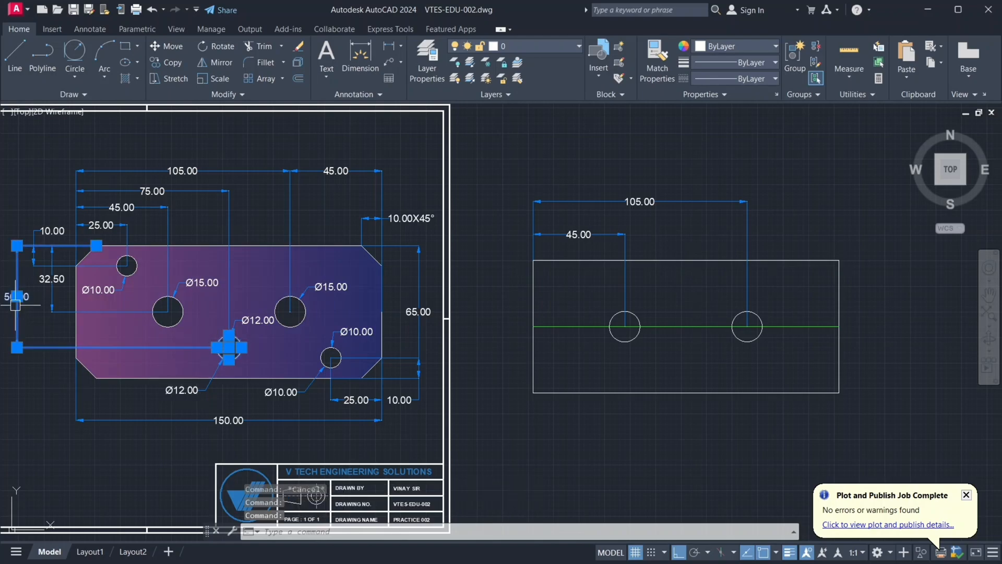
pyautogui.press('Escape')
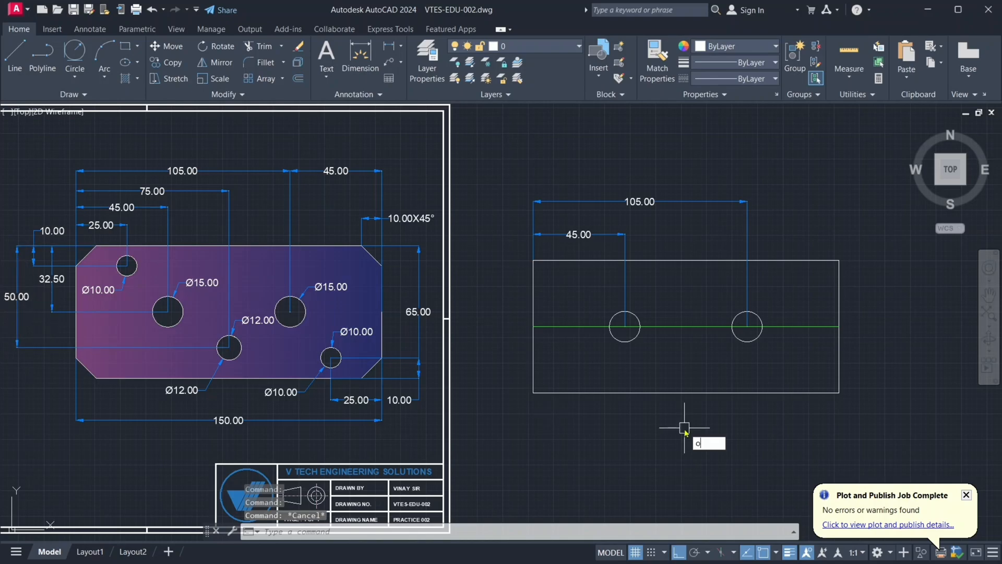
pyautogui.write('o')
pyautogui.press('Return')
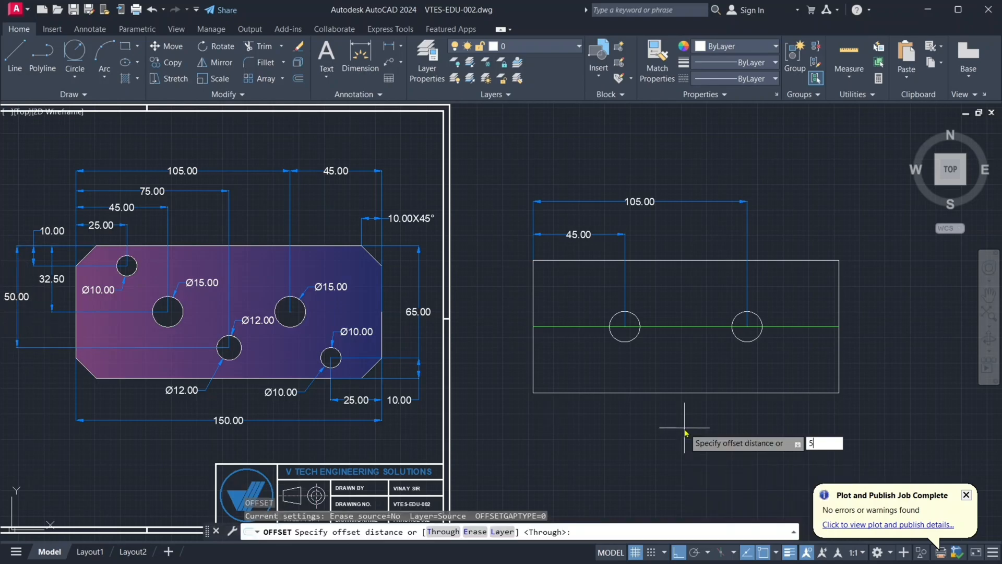
pyautogui.write('50')
pyautogui.press('Return')
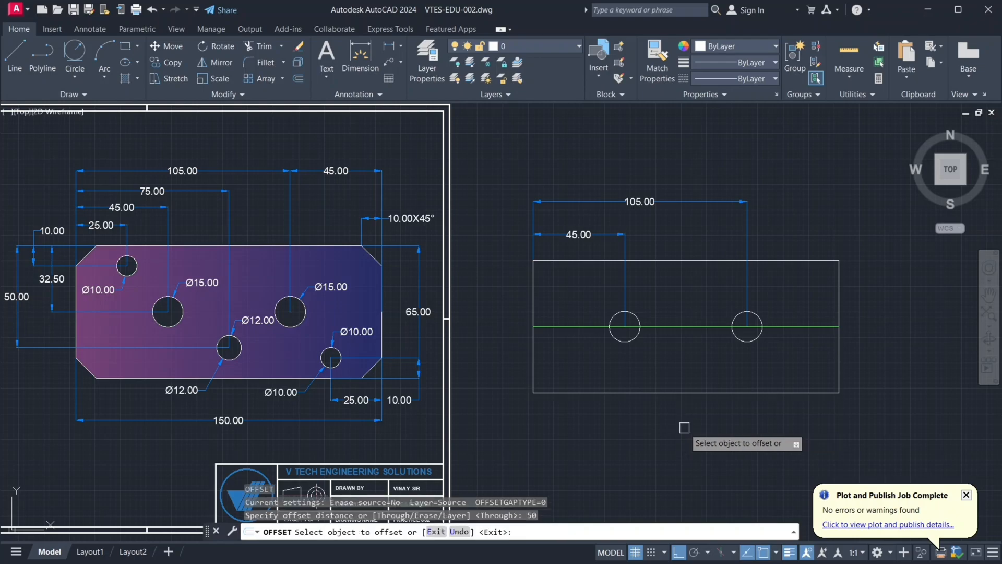
pyautogui.moveTo(690, 306); pyautogui.dragTo(716, 302, button='middle')
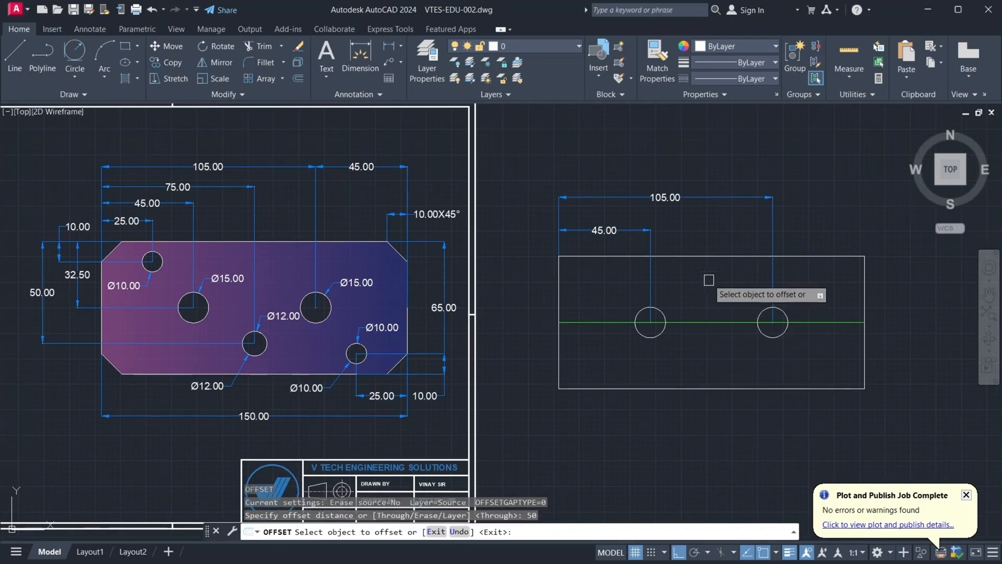
pyautogui.click(706, 256)
pyautogui.click(703, 355)
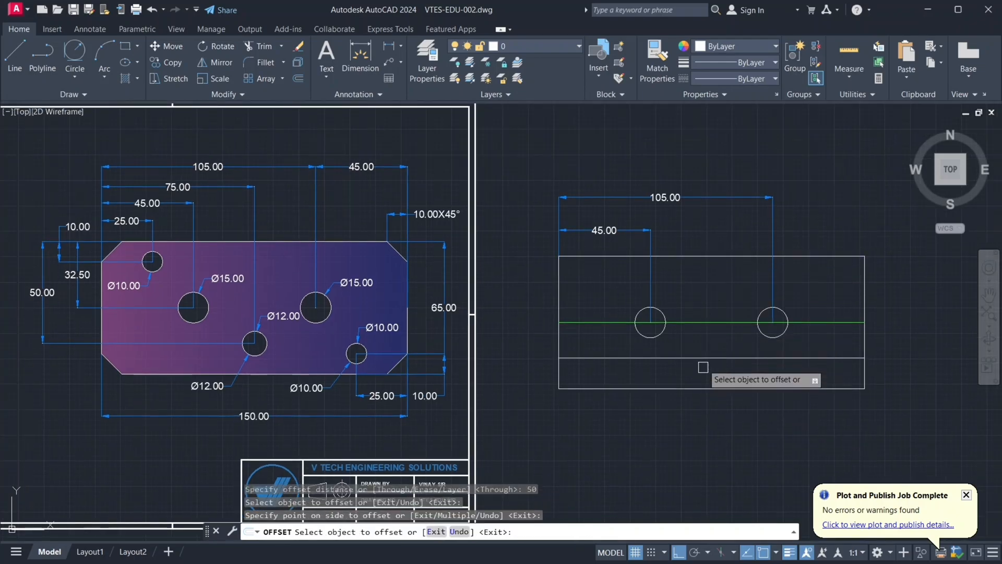
pyautogui.rightClick(694, 294)
# Match the properties of the green horizontal centerline onto the line offset 50 mm below the top edge.
pyautogui.click(710, 303)
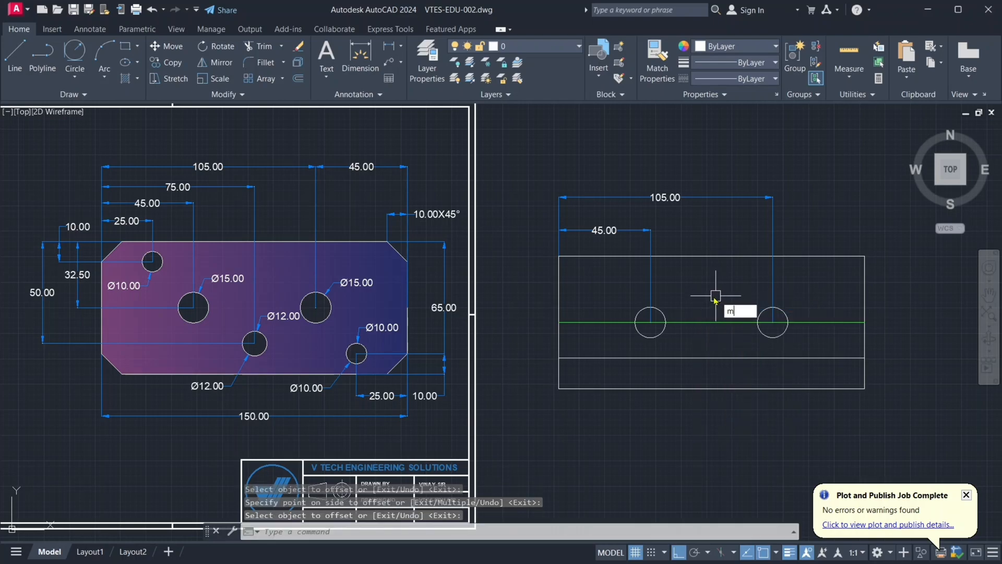
pyautogui.press('Return')
pyautogui.click(712, 322)
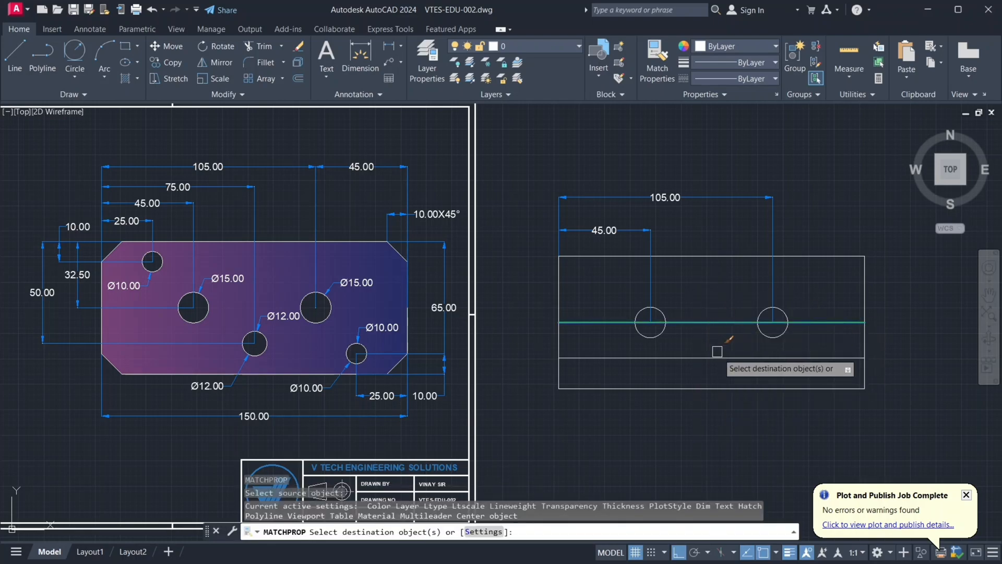
pyautogui.click(719, 357)
pyautogui.press('Escape')
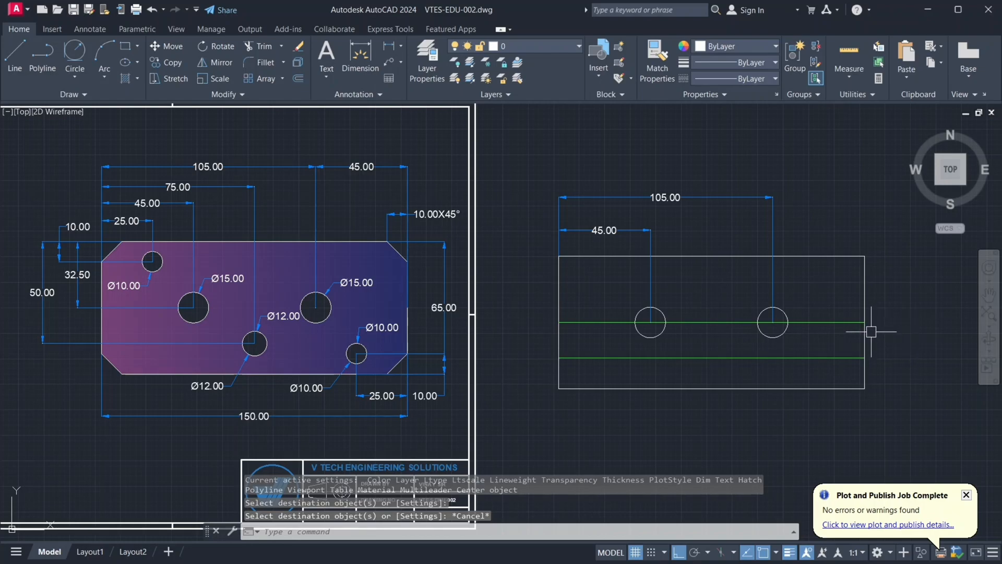
# Offset the rectangle's left edge 75 mm to the right, following the reference's horizontal dimension for the 12 mm hole.
pyautogui.click(244, 344)
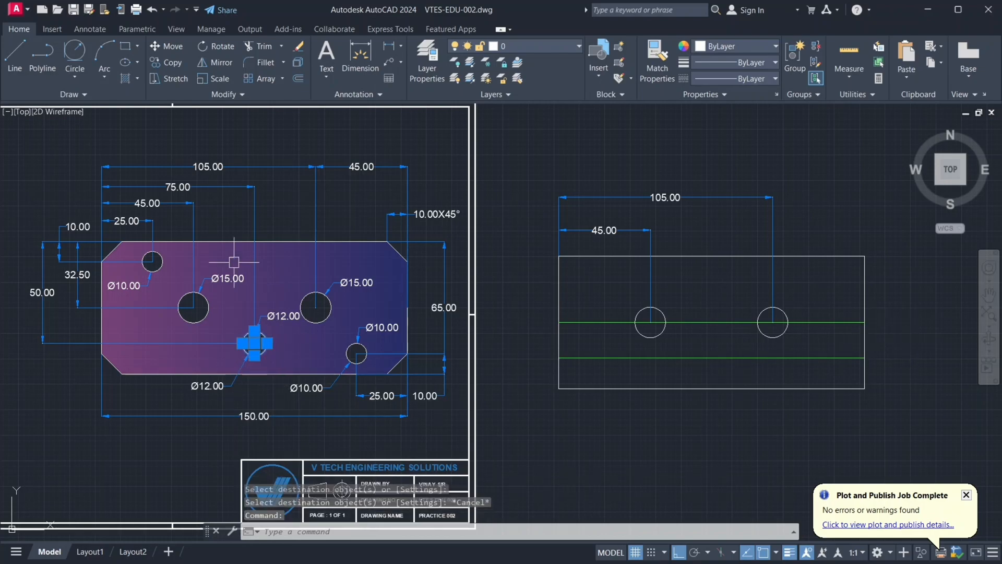
pyautogui.click(100, 275)
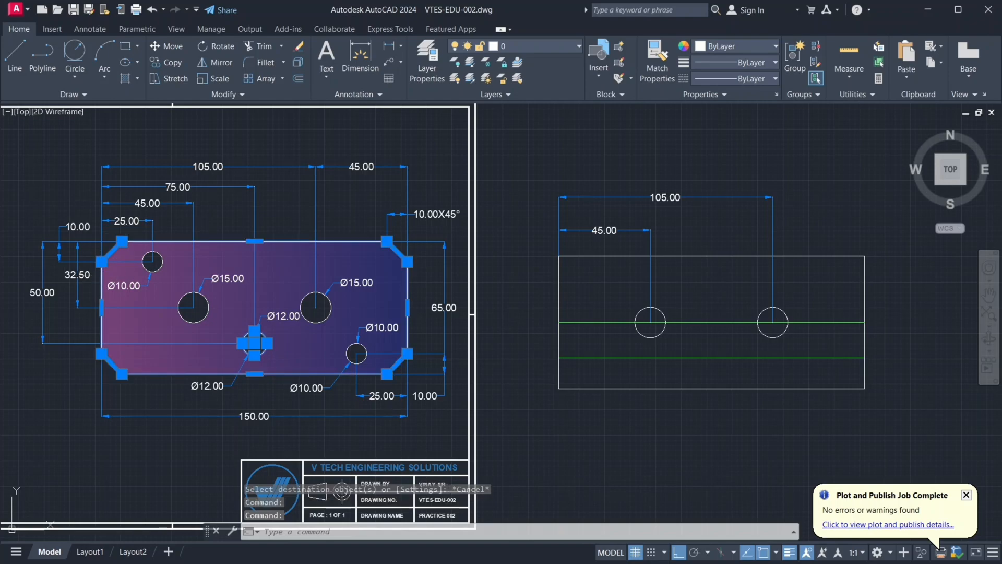
pyautogui.press('Escape')
pyautogui.click(178, 186)
pyautogui.press('Escape')
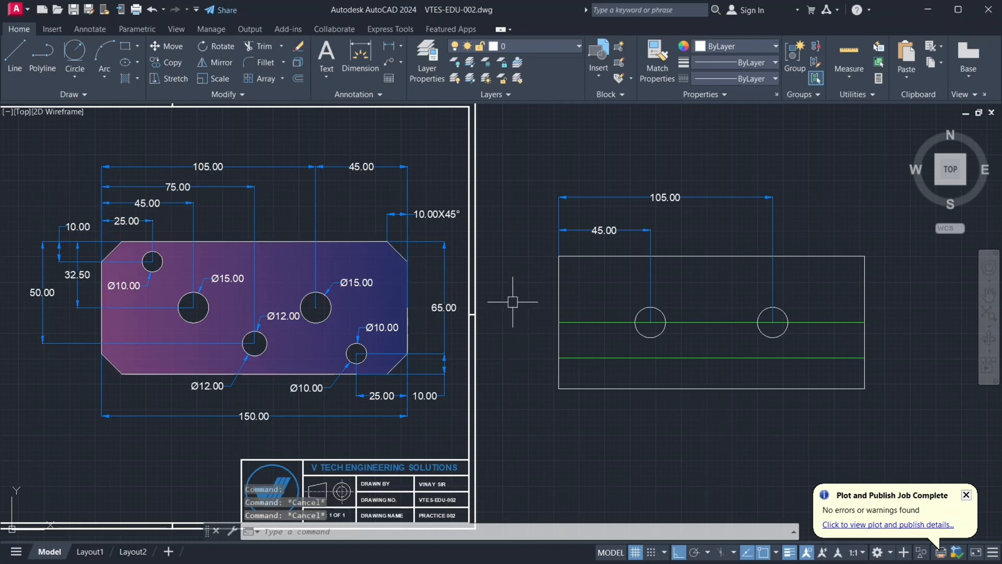
pyautogui.click(558, 295)
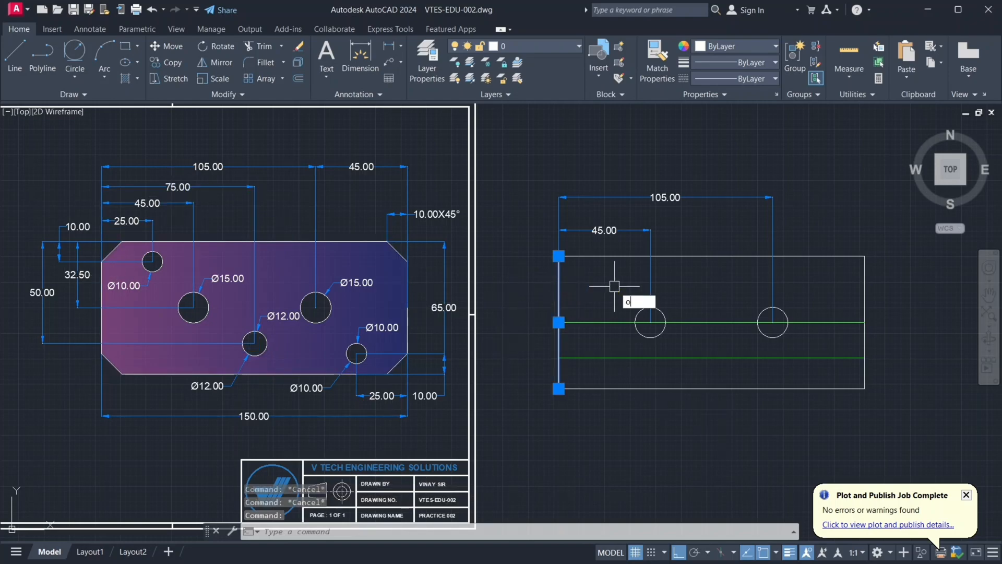
pyautogui.write('o')
pyautogui.press('Return')
pyautogui.press('Return')
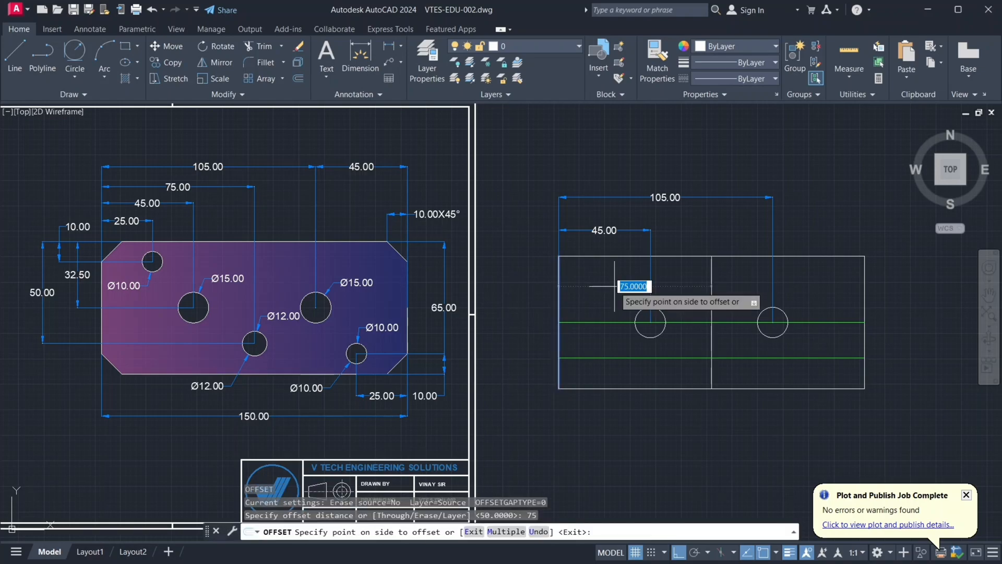
pyautogui.click(742, 303)
pyautogui.press('Escape')
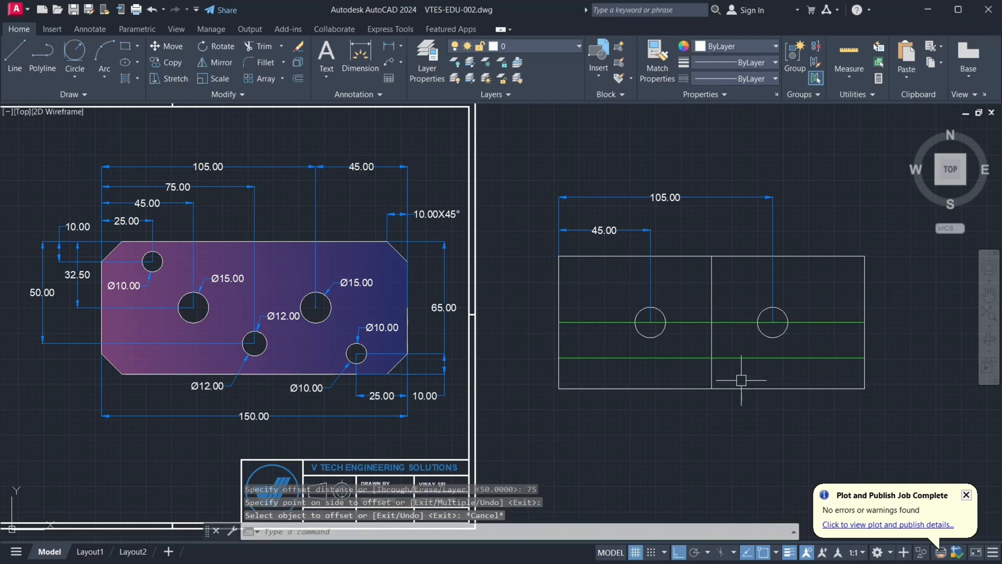
# Match the properties of the lower green horizontal line onto the vertical line offset 75 mm from the left edge.
pyautogui.write('ma')
pyautogui.press('Return')
pyautogui.click(718, 359)
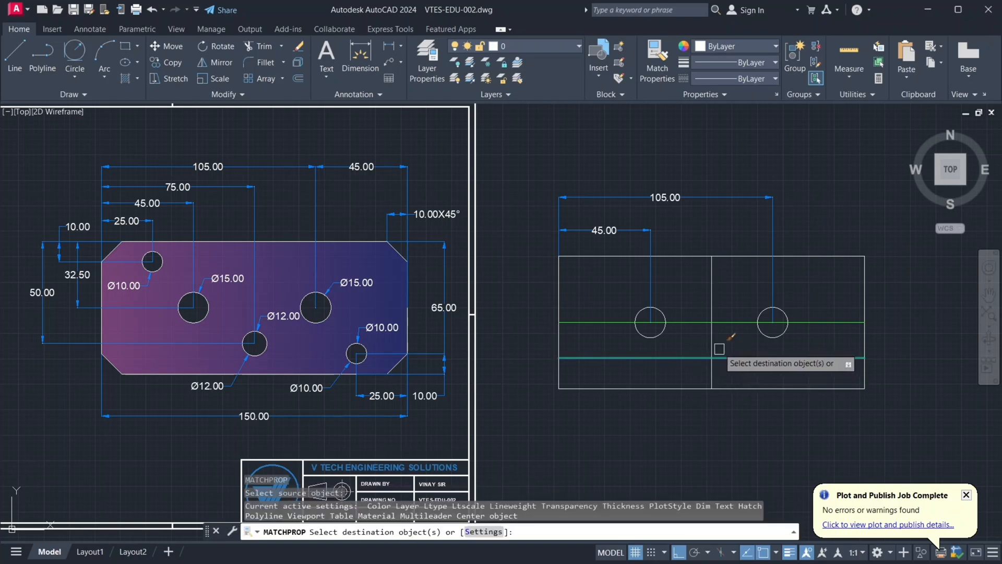
pyautogui.click(711, 368)
pyautogui.press('Escape')
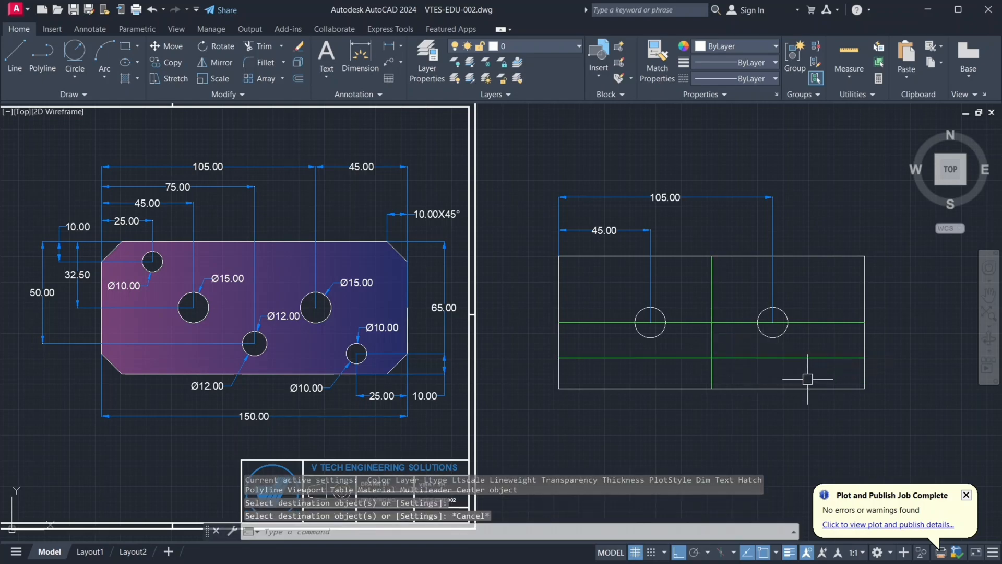
# Draw a 12 mm diameter circle centered where the vertical construction line crosses the lower horizontal one.
pyautogui.click(726, 377)
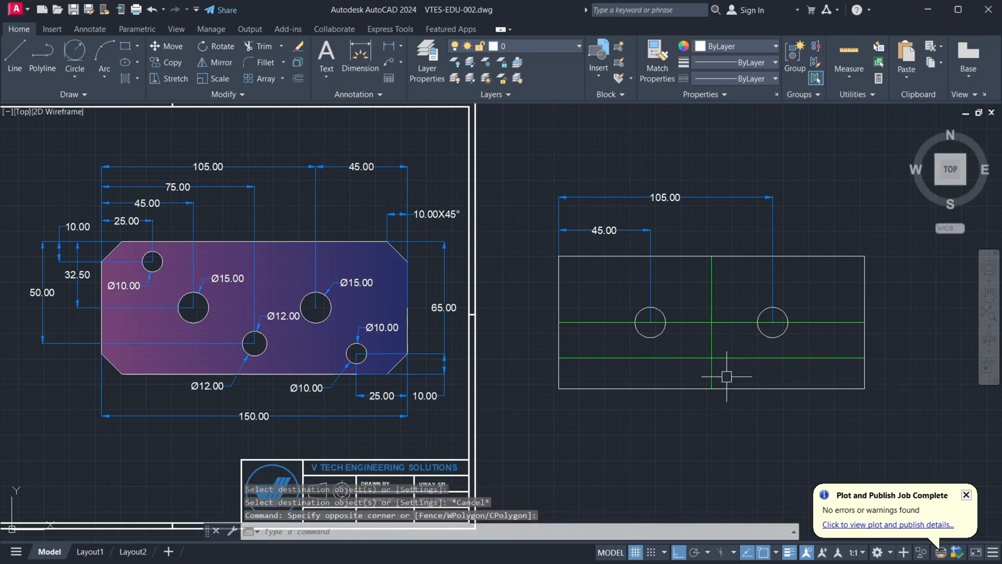
pyautogui.write('c')
pyautogui.press('Return')
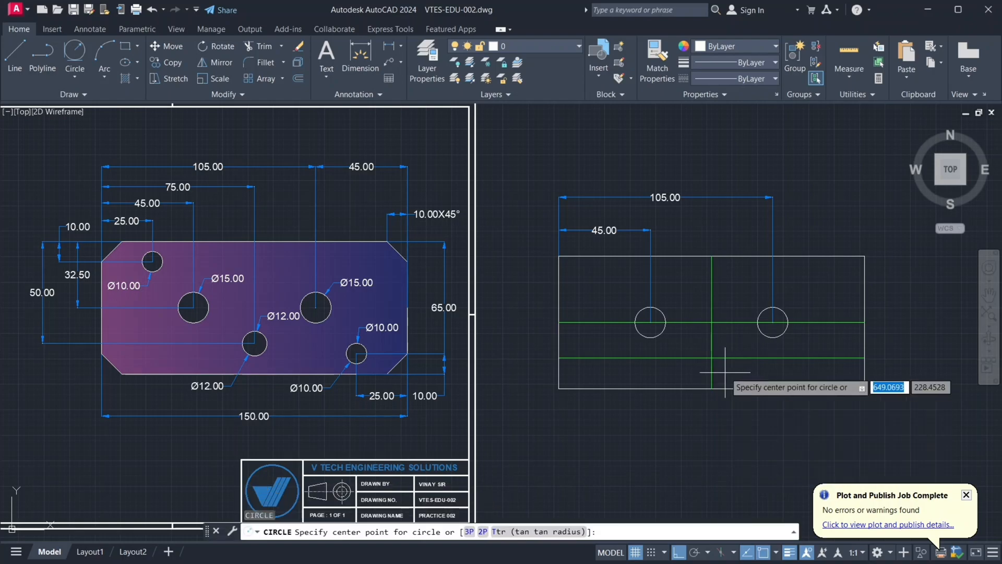
pyautogui.click(711, 358)
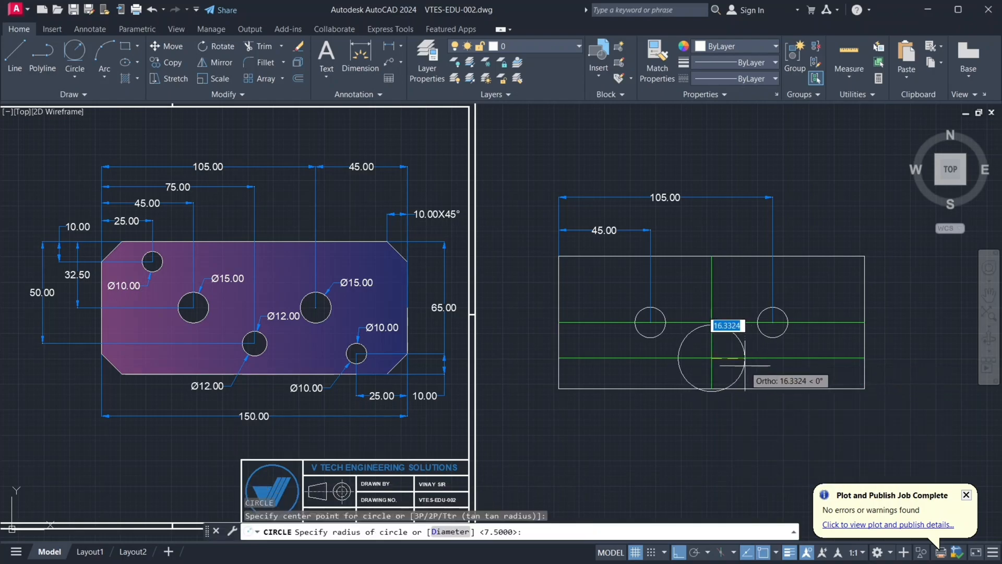
pyautogui.write('d')
pyautogui.press('Return')
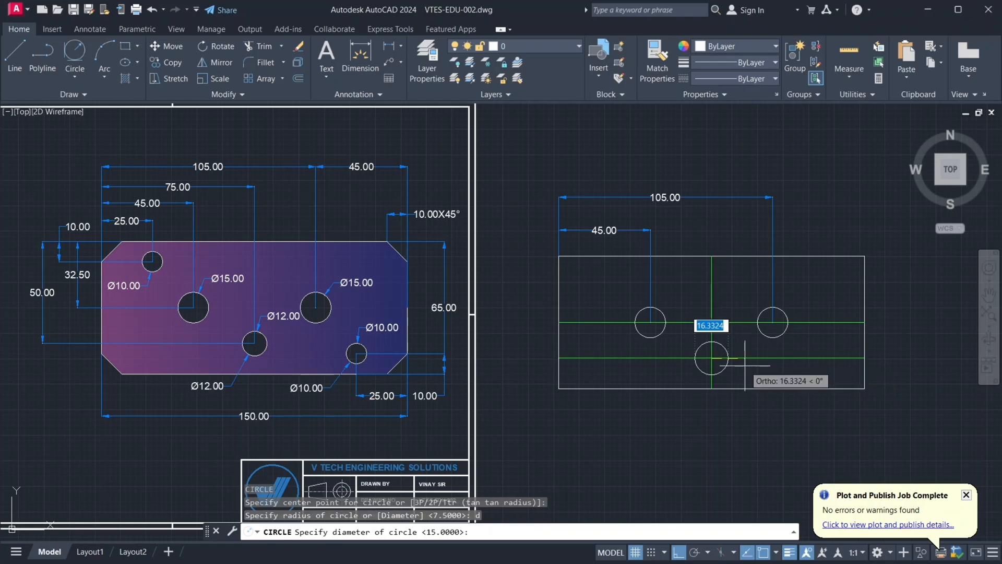
pyautogui.write('12')
pyautogui.press('Return')
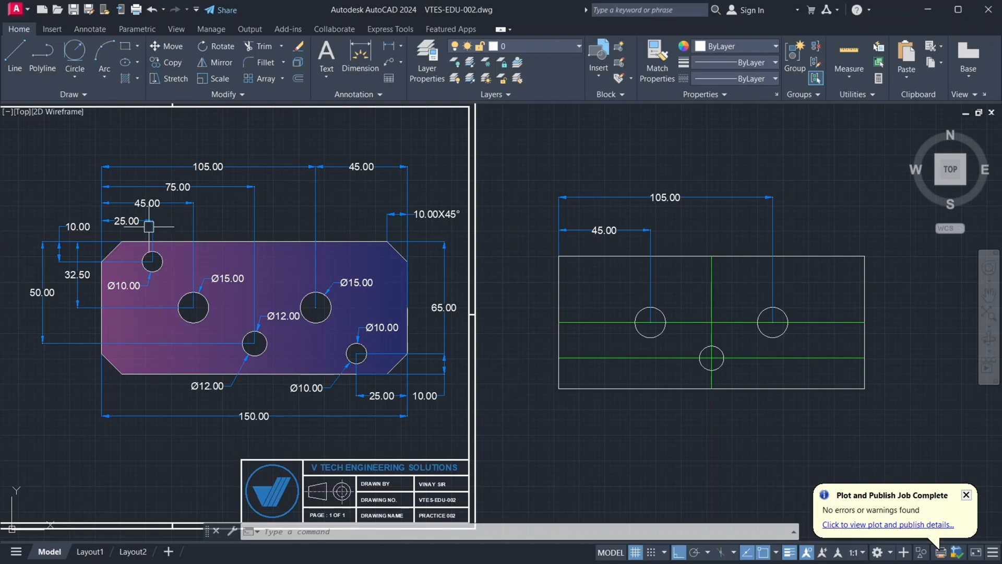
# Offset the rectangle's left edge 25 mm to the right.
pyautogui.click(559, 280)
pyautogui.press('Return')
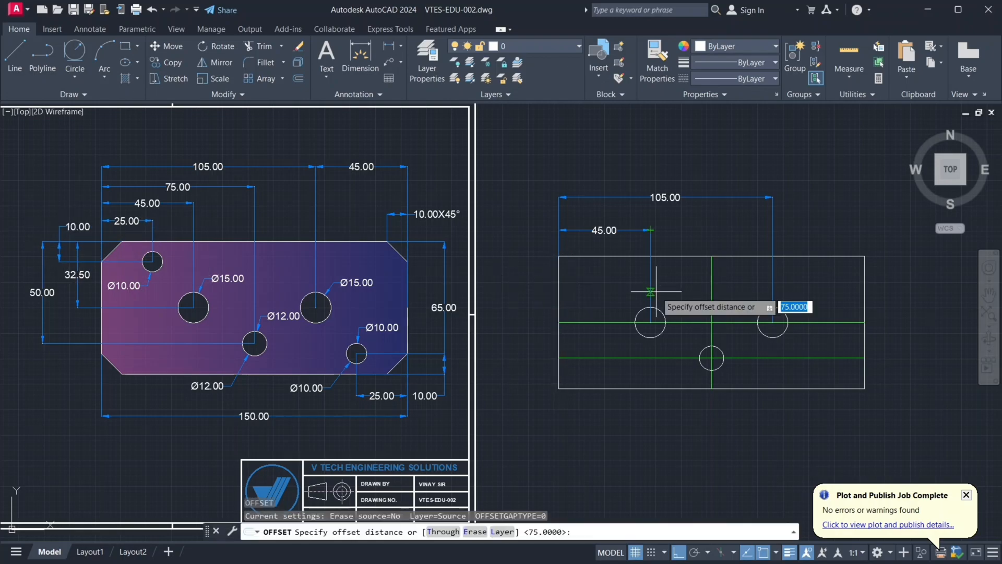
pyautogui.press('Return')
pyautogui.click(664, 291)
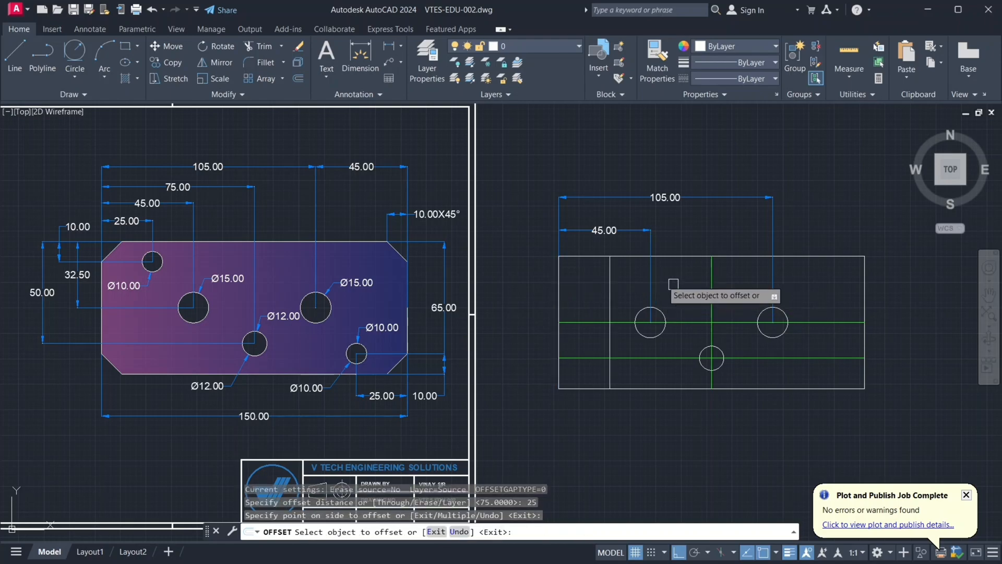
pyautogui.press('Escape')
# Offset the rectangle's top edge 10 mm downward.
pyautogui.click(633, 257)
pyautogui.write('o')
pyautogui.press('Return')
pyautogui.write('1')
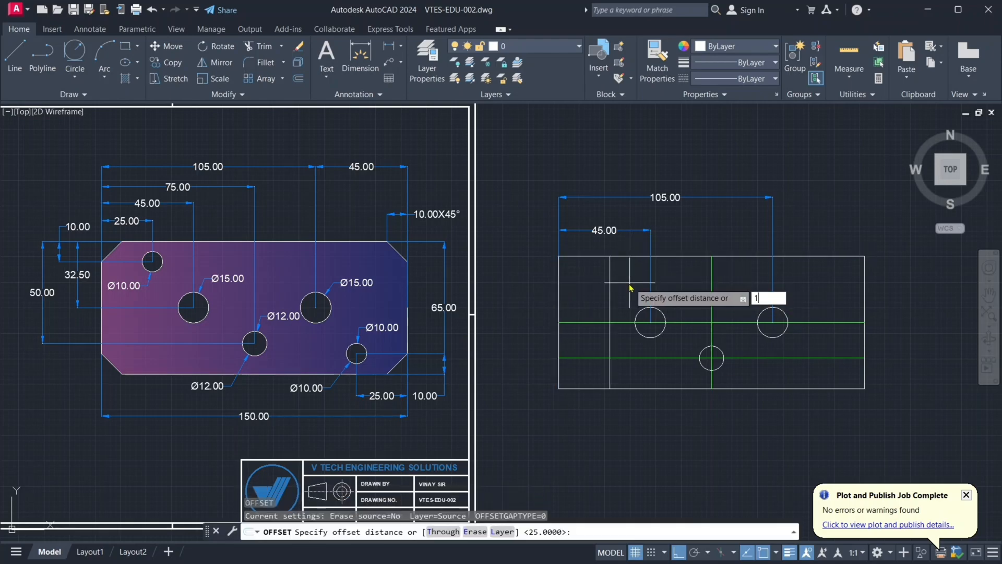
pyautogui.write('0')
pyautogui.press('Return')
pyautogui.click(629, 257)
pyautogui.click(630, 300)
pyautogui.press('Escape')
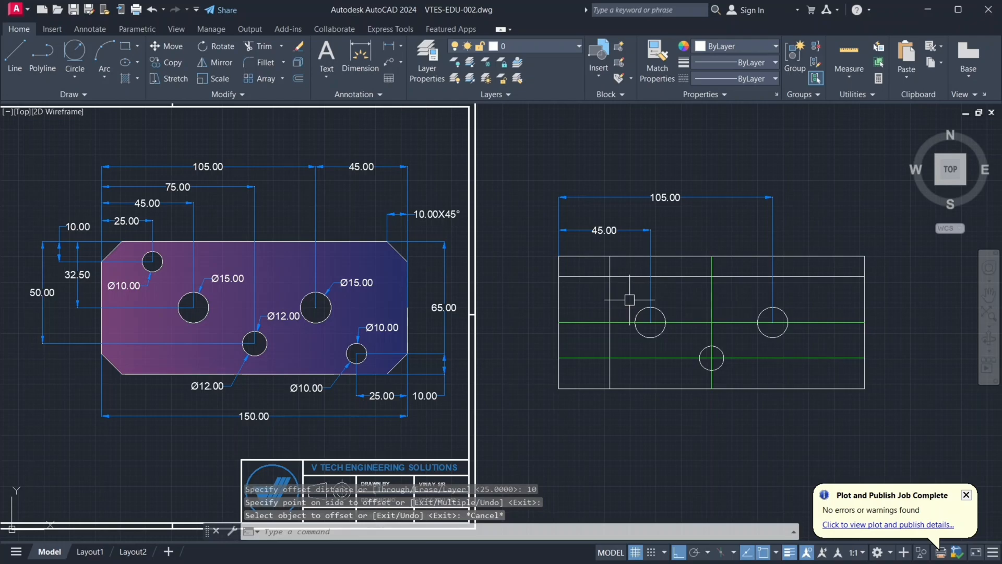
# Match the green horizontal centerline's properties onto the 25 mm vertical and 10 mm horizontal offset lines.
pyautogui.write('ma')
pyautogui.press('Return')
pyautogui.click(632, 323)
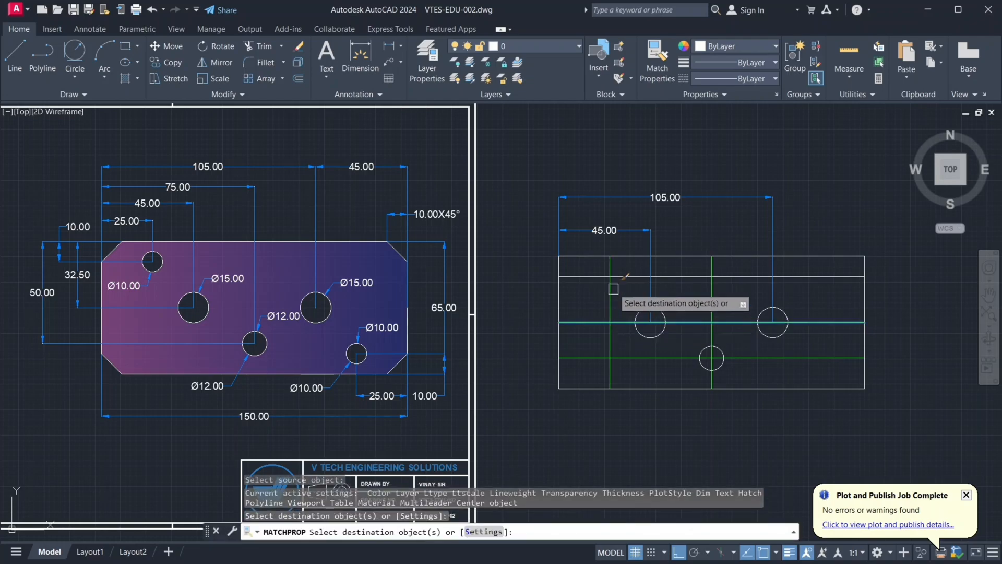
pyautogui.click(631, 276)
pyautogui.press('Escape')
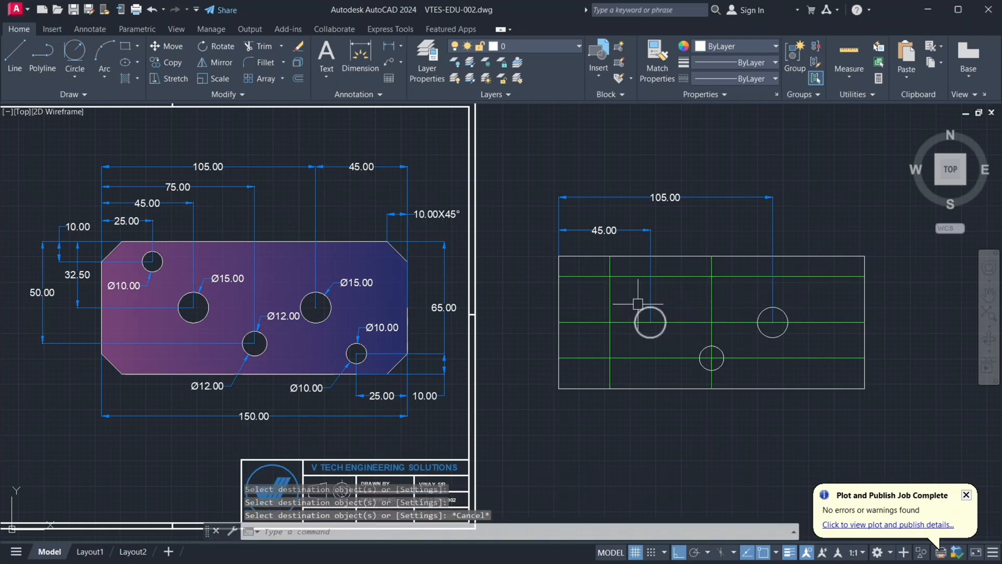
# Draw a 10 mm diameter circle centered where the 25 mm vertical and 10 mm horizontal construction lines cross.
pyautogui.write('c')
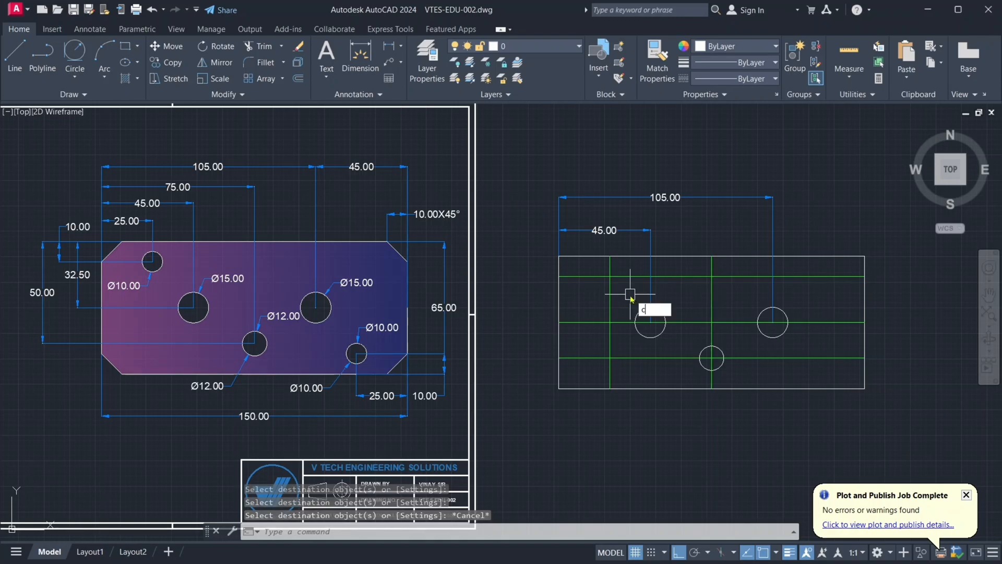
pyautogui.press('Return')
pyautogui.click(610, 276)
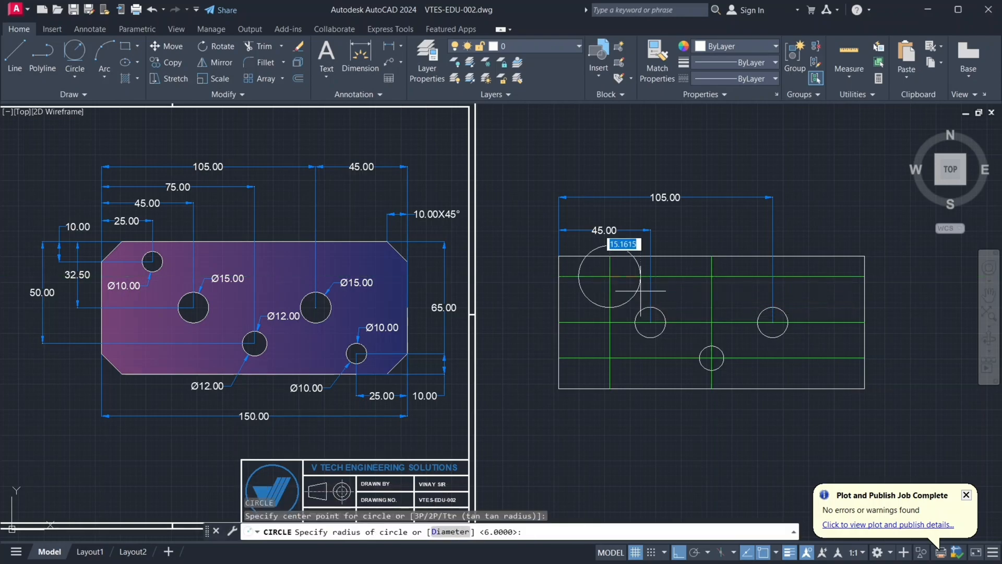
pyautogui.write('d')
pyautogui.press('Return')
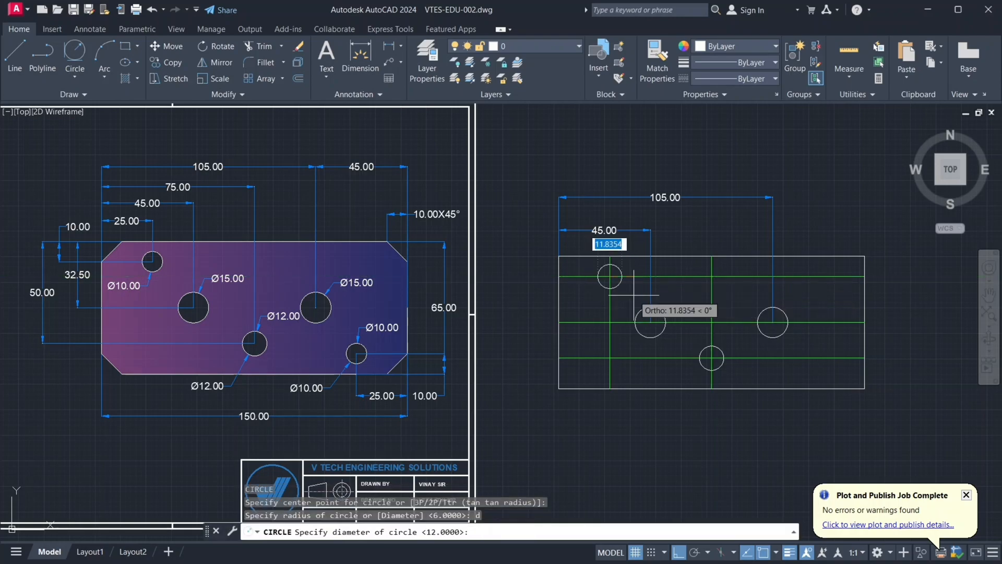
pyautogui.write('10')
pyautogui.press('Return')
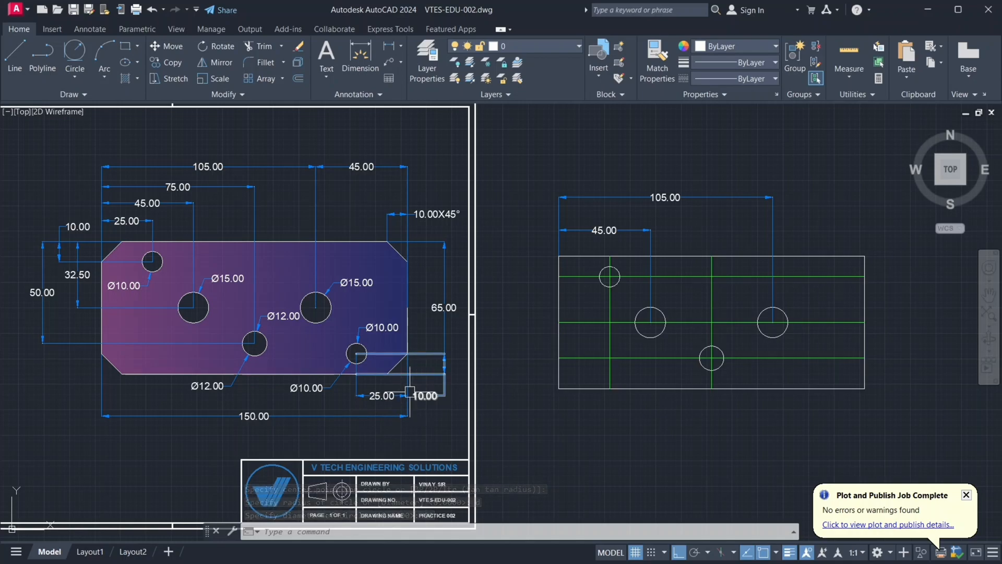
# Offset the rectangle's right edge 25 mm to the left.
pyautogui.click(866, 370)
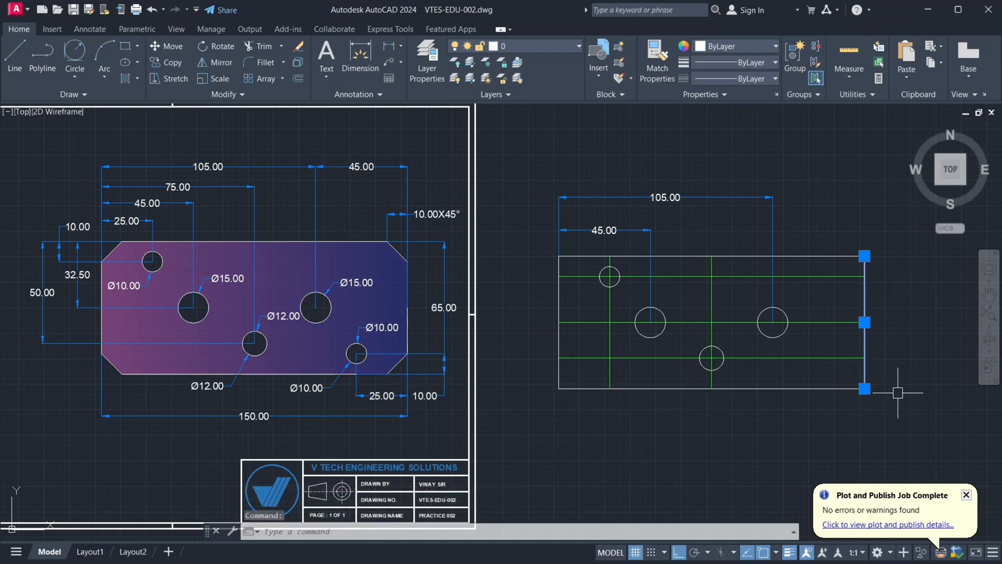
pyautogui.write('o')
pyautogui.press('Return')
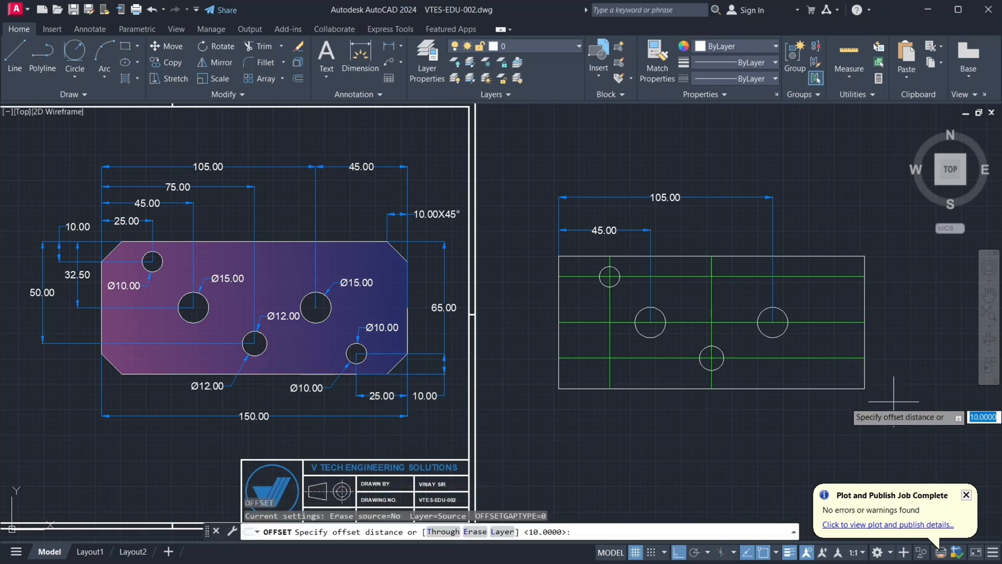
pyautogui.write('25')
pyautogui.press('Return')
pyautogui.click(841, 411)
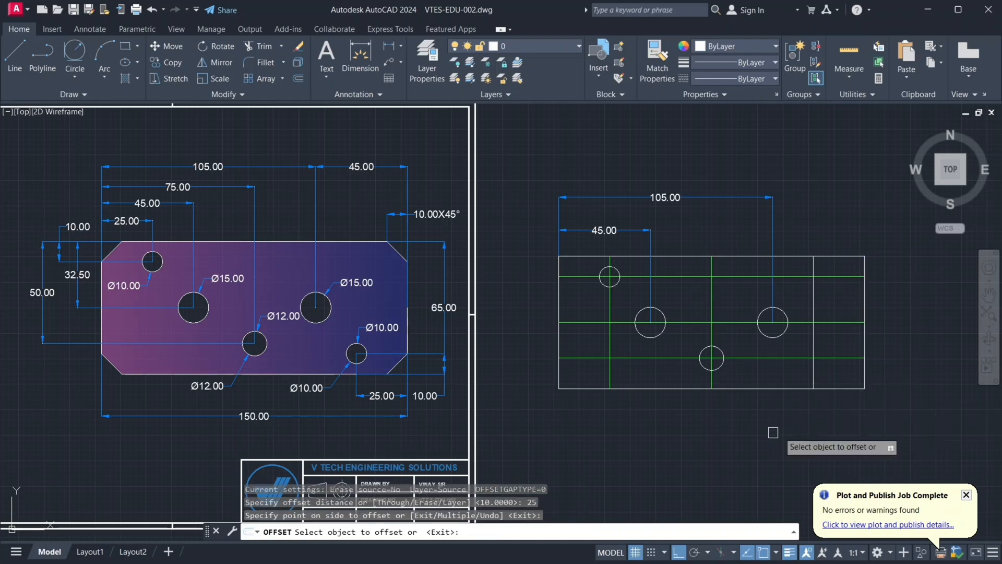
pyautogui.press('Escape')
# Offset the rectangle's bottom edge 10 mm upward.
pyautogui.press('Return')
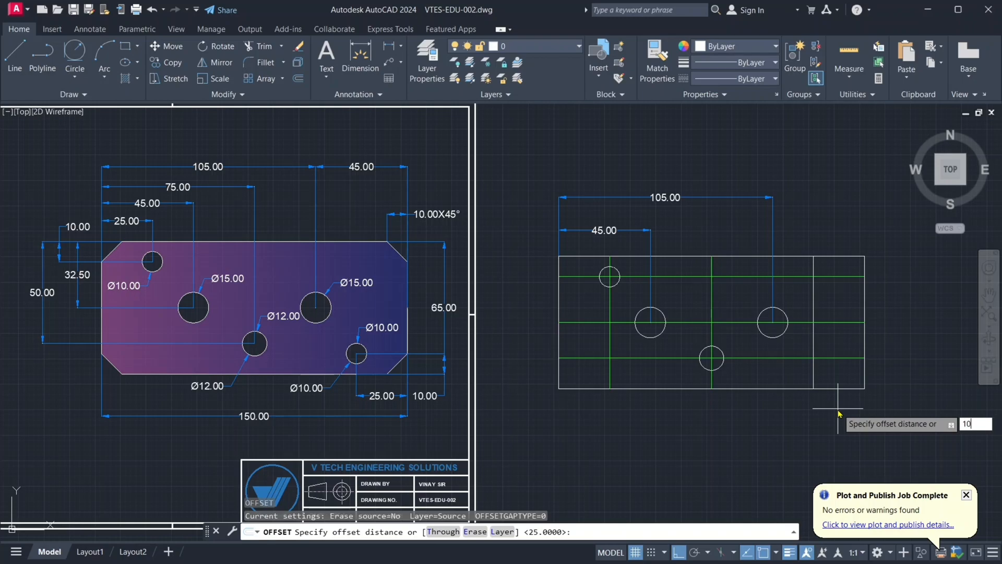
pyautogui.press('Return')
pyautogui.click(837, 388)
pyautogui.click(834, 367)
pyautogui.press('Escape')
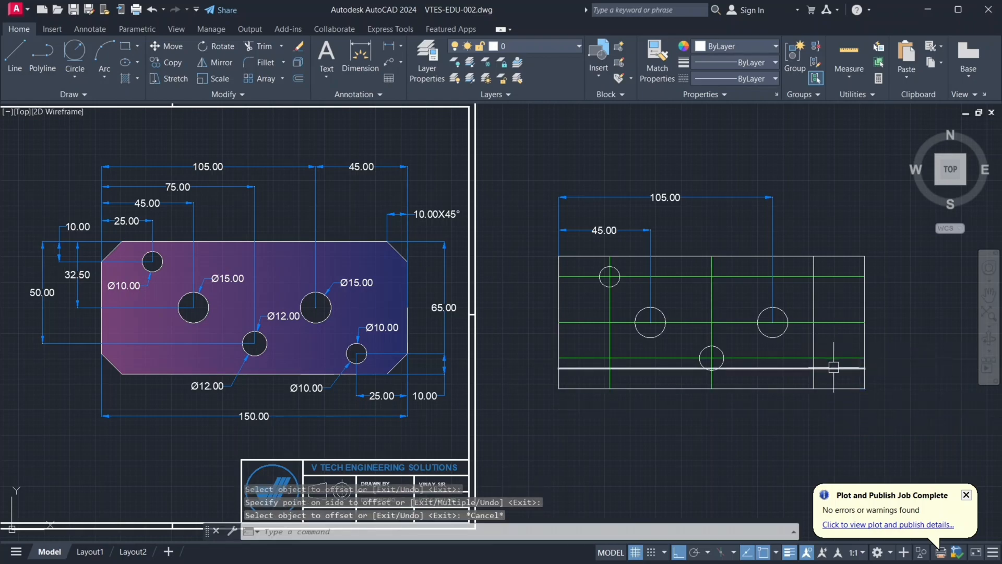
# Match the green horizontal construction line's properties onto the offset lines of the right and bottom edges.
pyautogui.write('ma')
pyautogui.press('Return')
pyautogui.click(828, 358)
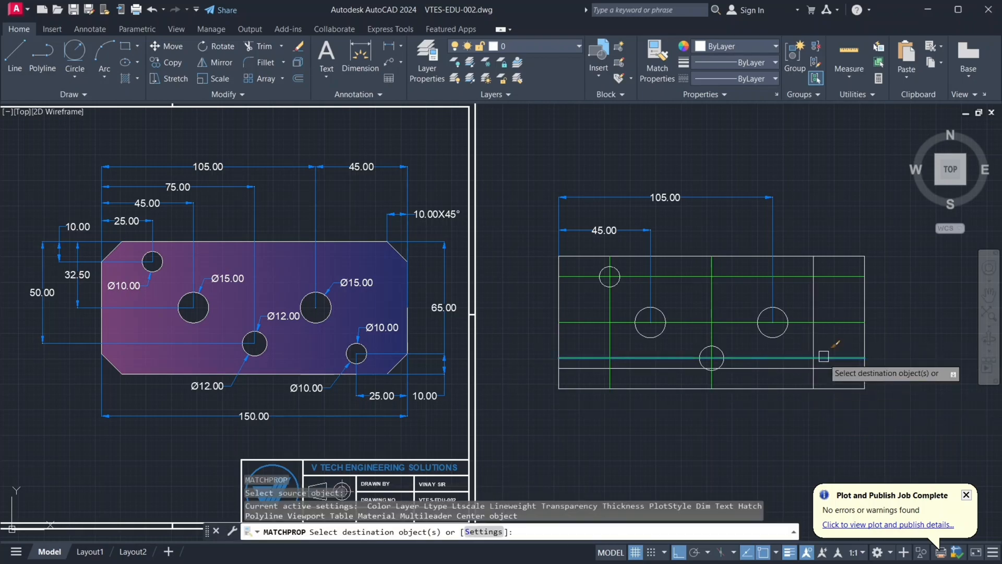
pyautogui.click(813, 368)
pyautogui.press('Escape')
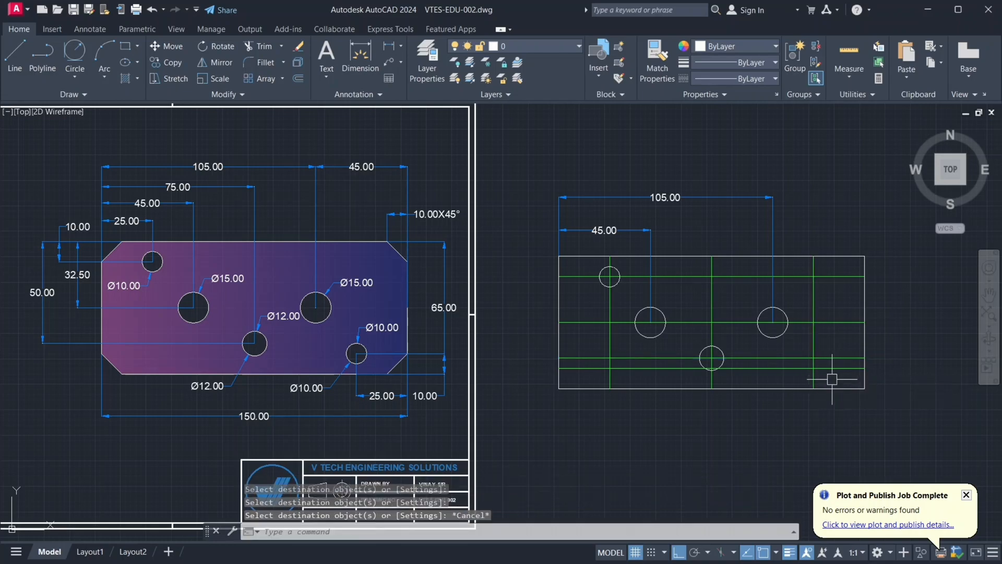
# Draw a 10 mm diameter circle where the offset lines of the right and bottom edges cross.
pyautogui.press('Return')
pyautogui.click(813, 368)
pyautogui.press('Return')
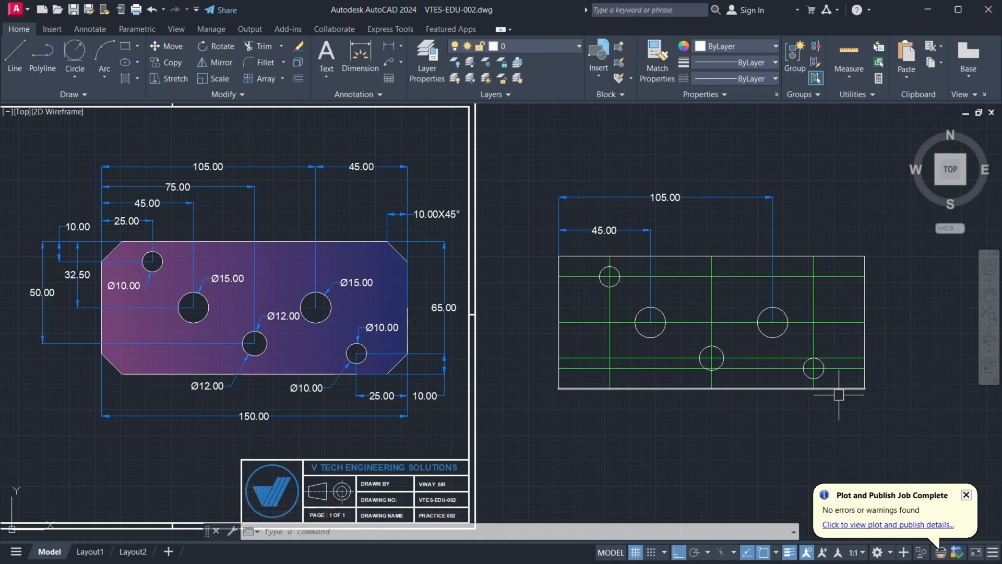
# Delete the lower-right 10 mm circle and the two construction lines crossing at its center.
pyautogui.click(823, 377)
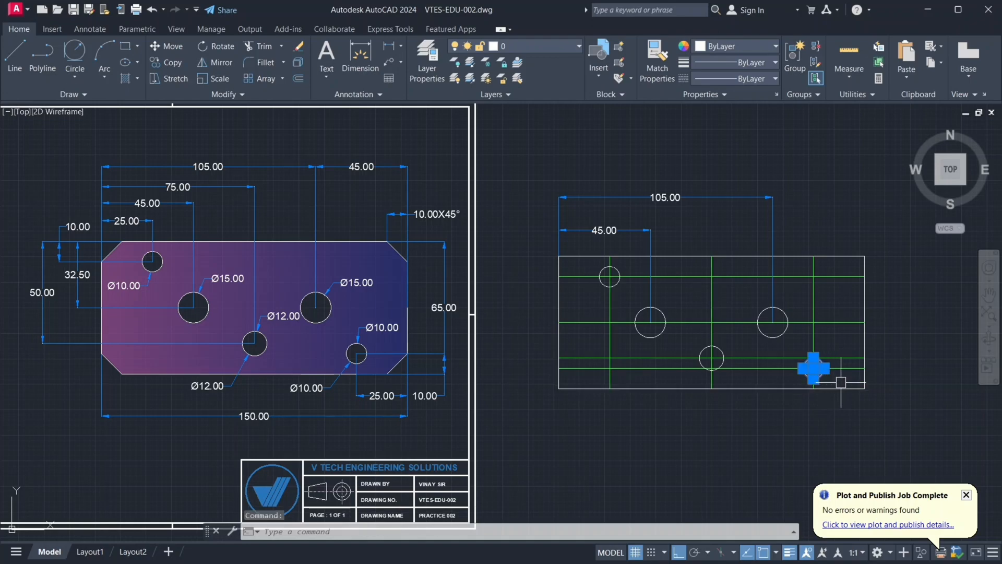
pyautogui.press('Delete')
pyautogui.click(817, 368)
pyautogui.press('Delete')
pyautogui.click(815, 371)
pyautogui.press('Delete')
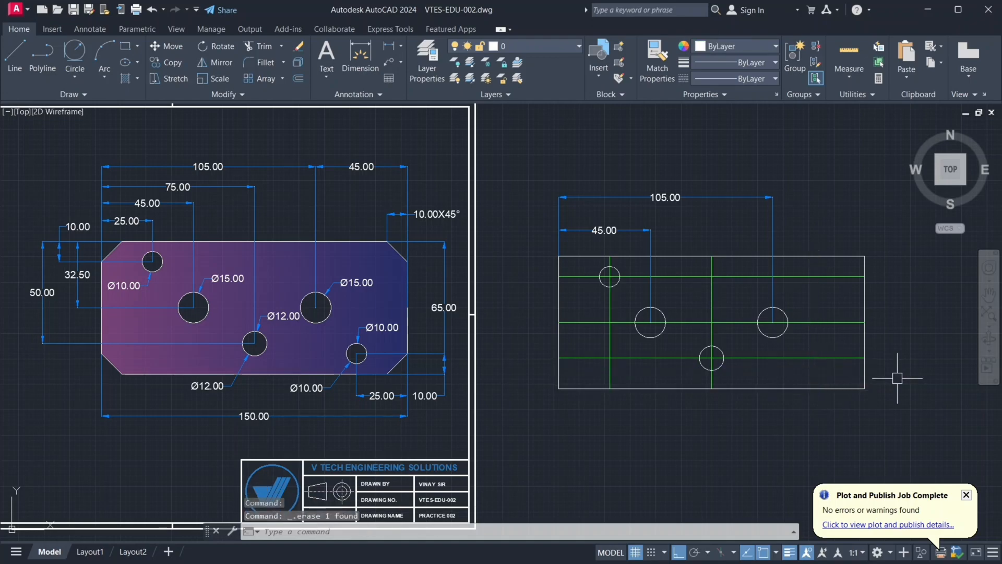
pyautogui.click(558, 267)
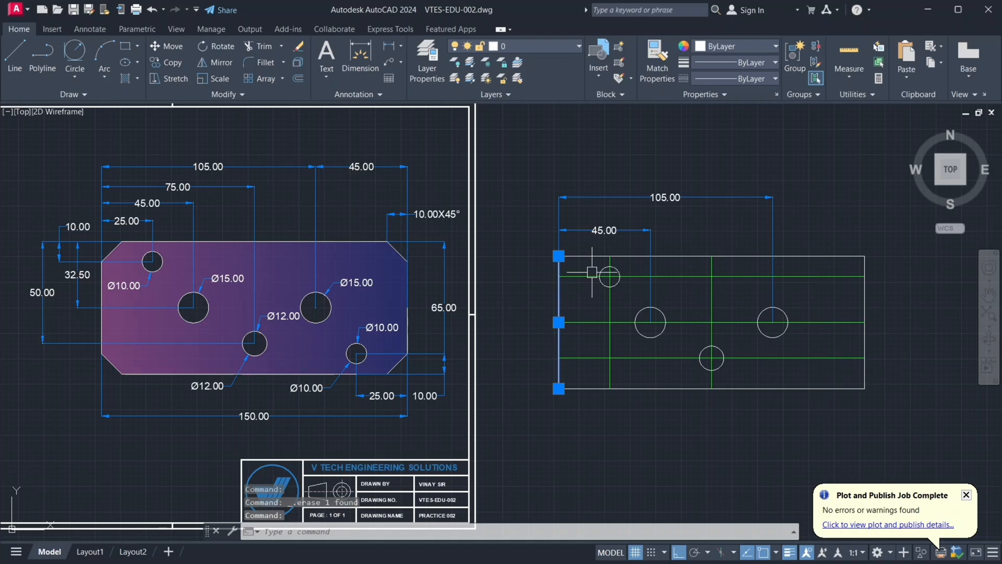
pyautogui.click(618, 271)
pyautogui.press('Escape')
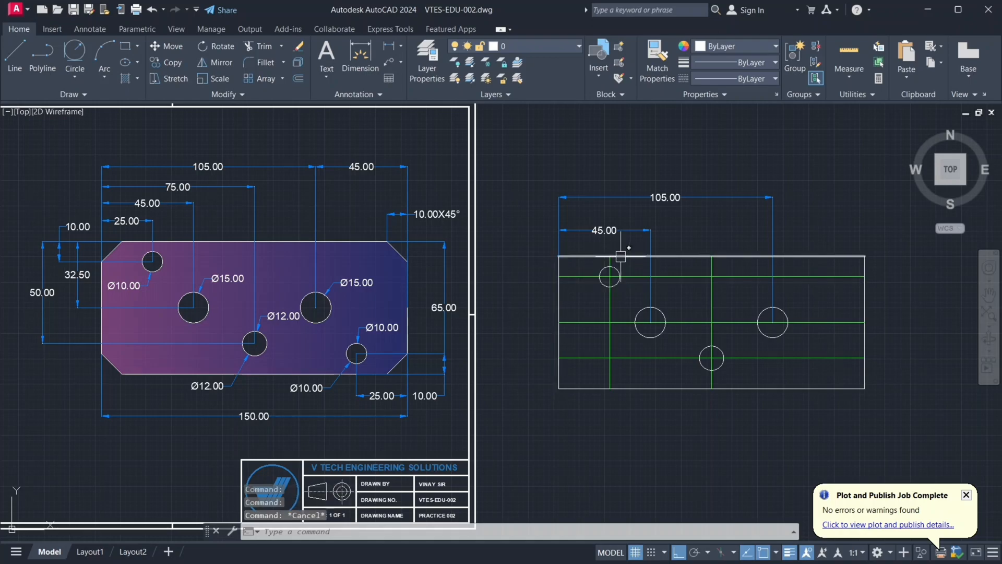
pyautogui.click(866, 376)
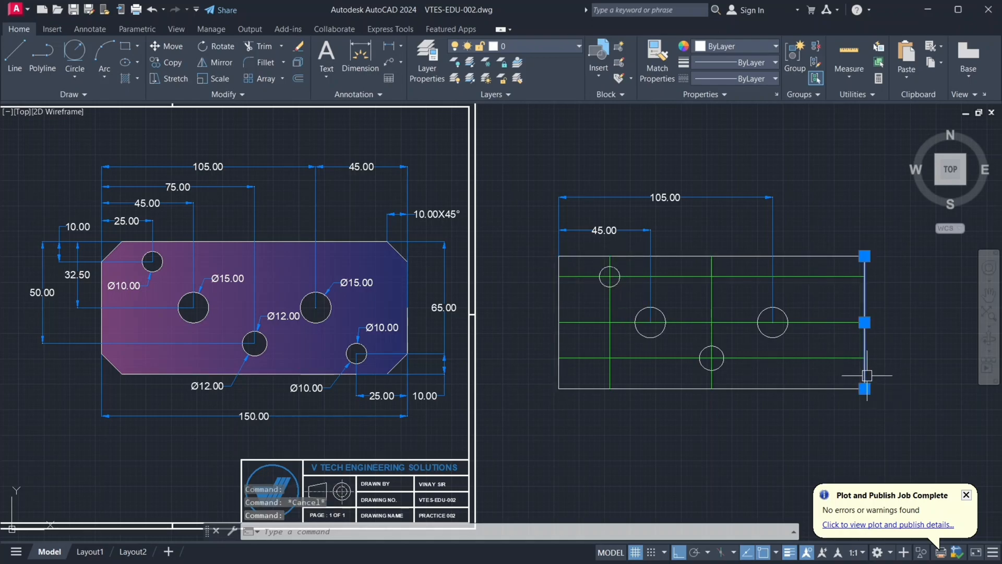
pyautogui.press('Escape')
pyautogui.click(835, 386)
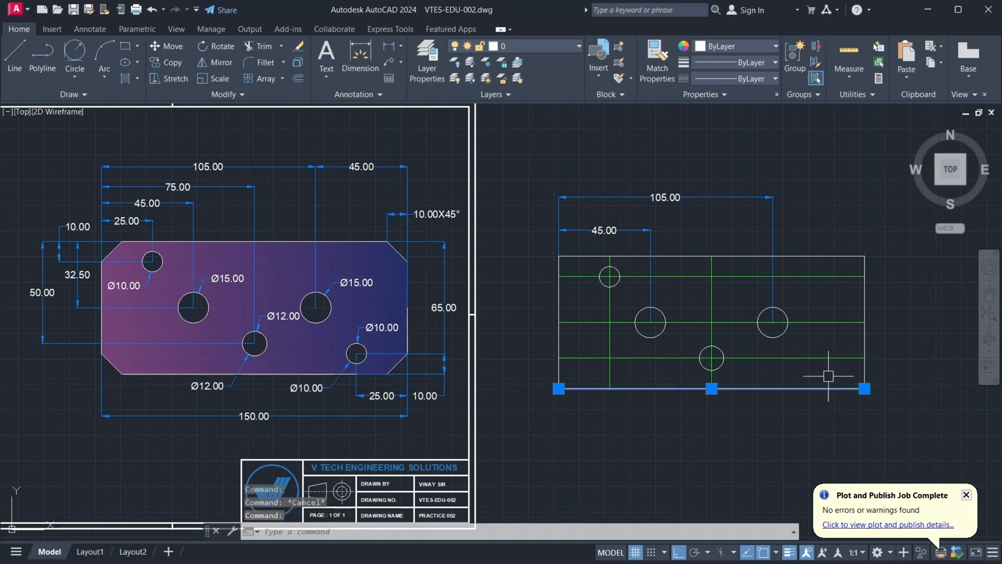
pyautogui.press('Escape')
pyautogui.click(618, 270)
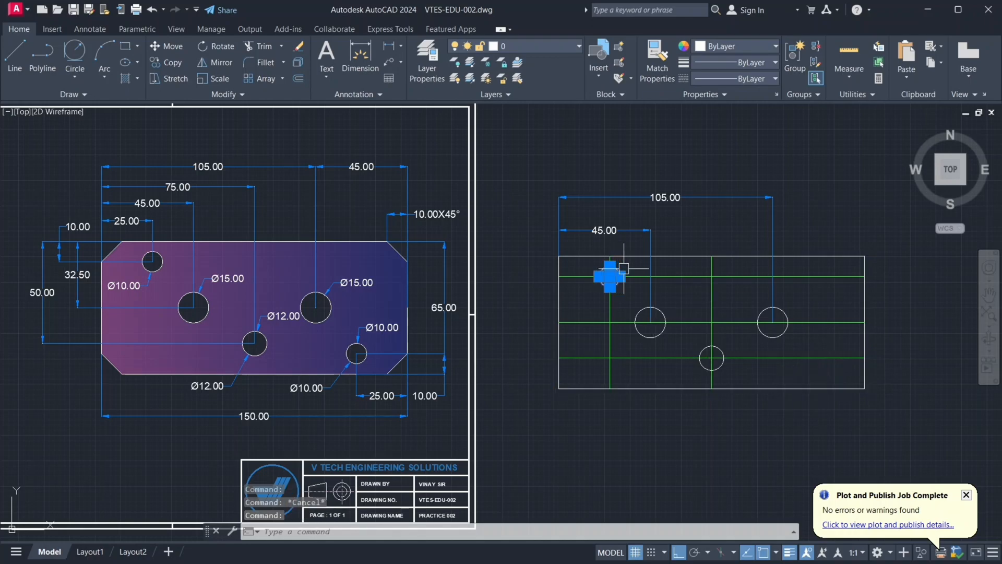
pyautogui.click(835, 263)
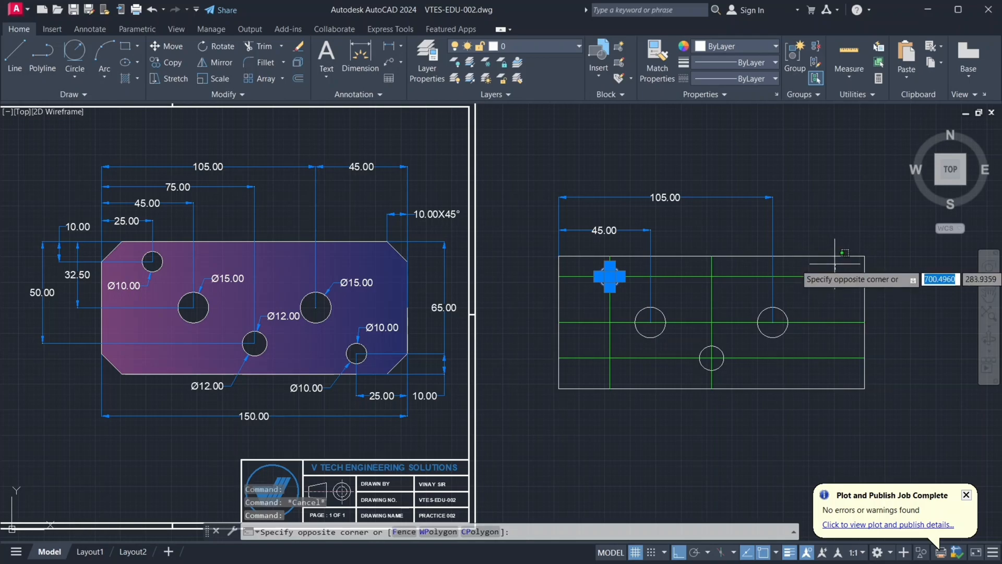
pyautogui.click(842, 369)
pyautogui.press('Escape')
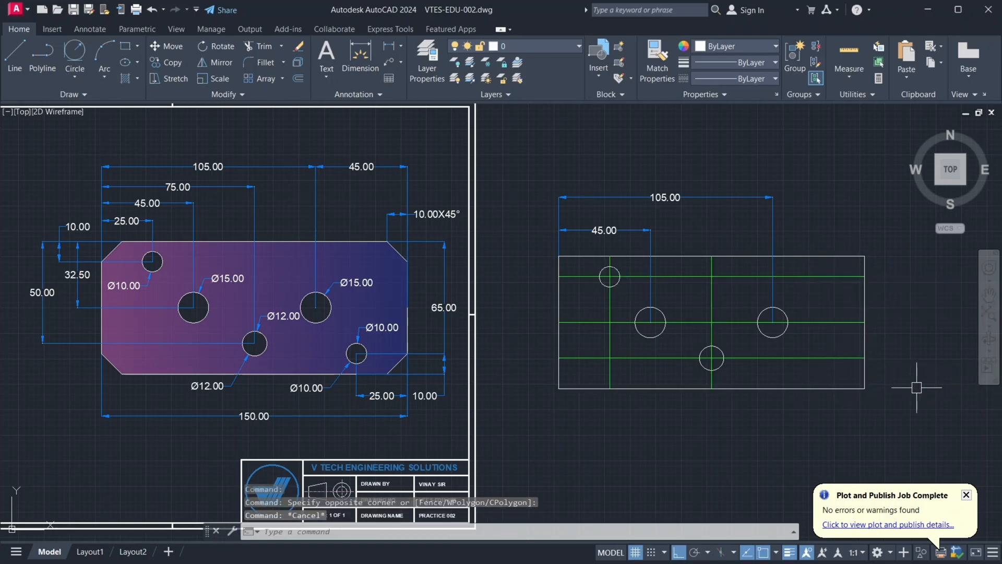
# Mirror the upper-left 10 mm circle across the plate's vertical centerline, keeping the source circle.
pyautogui.write('mi')
pyautogui.press('Return')
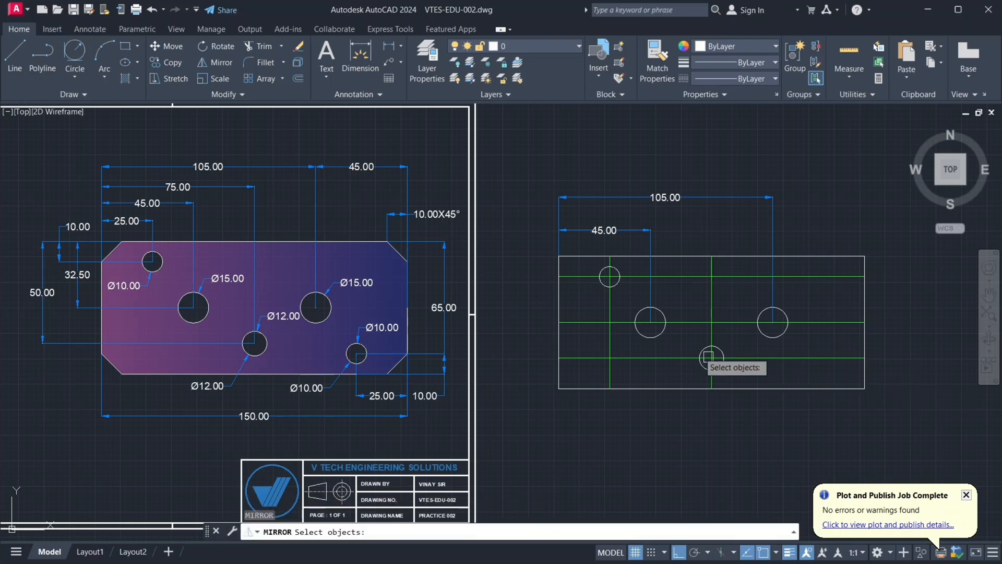
pyautogui.click(617, 283)
pyautogui.press('Return')
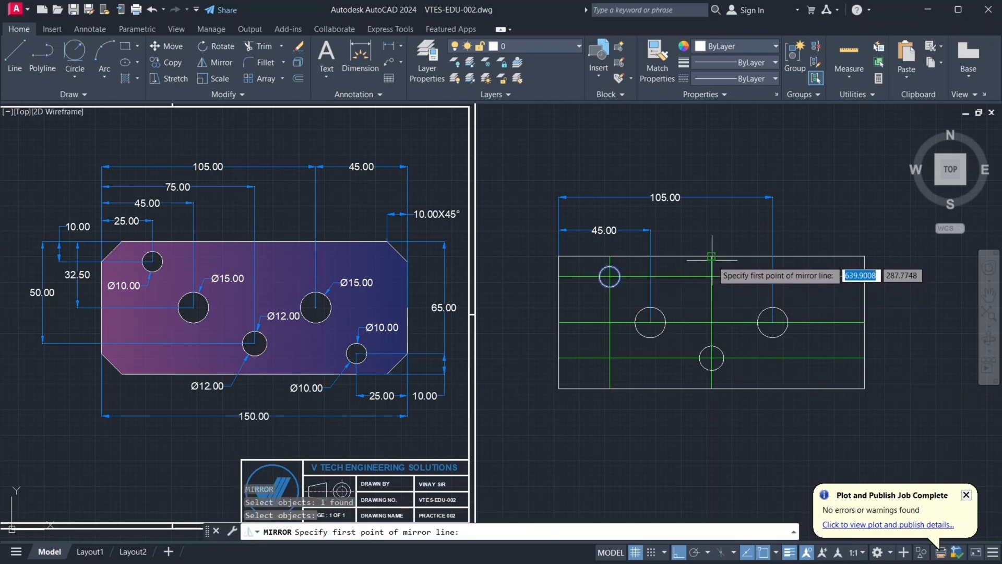
pyautogui.click(712, 257)
pyautogui.click(712, 405)
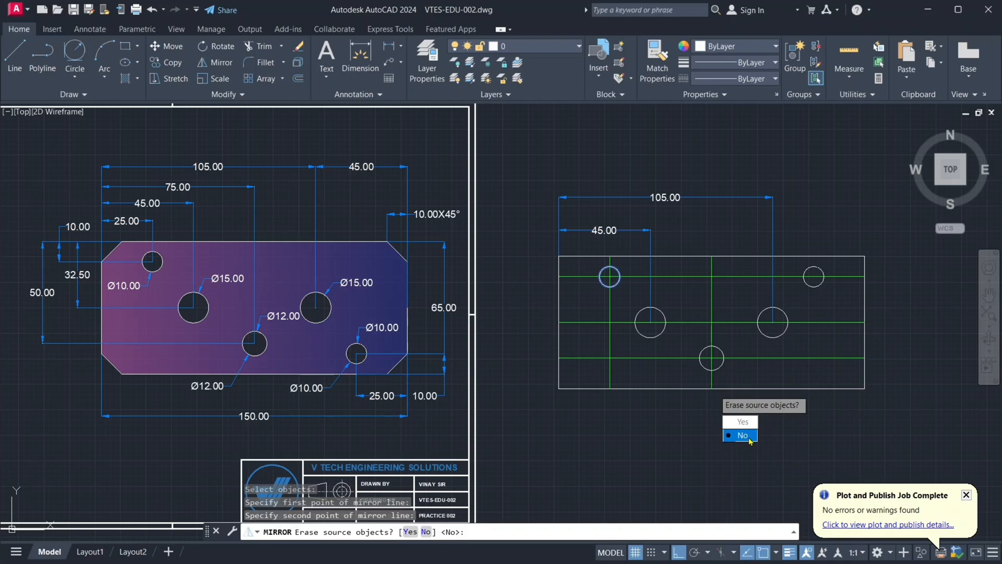
pyautogui.click(747, 436)
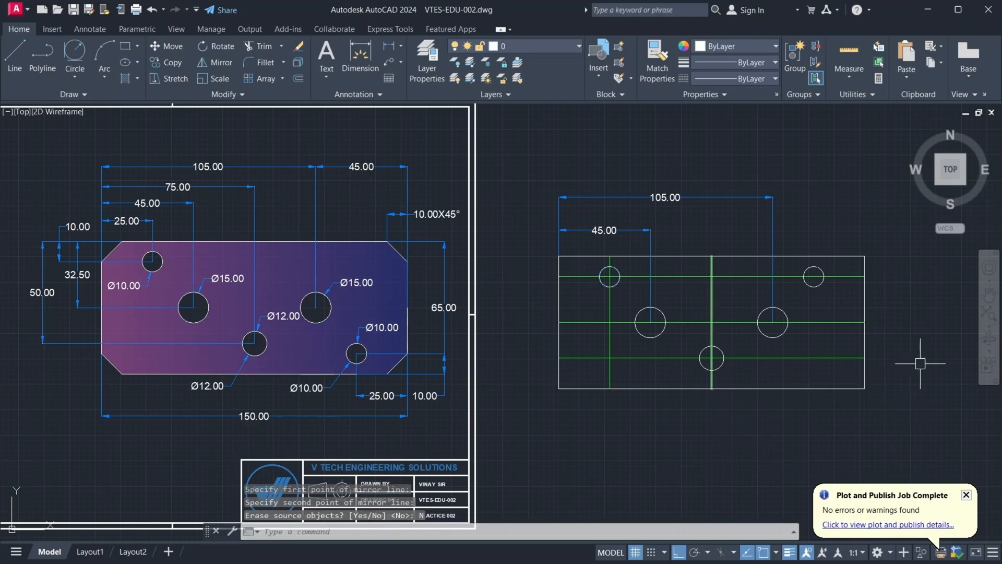
# Mirror the upper-right circle across the plate's horizontal centerline, erasing the source circle.
pyautogui.write('mi')
pyautogui.press('Return')
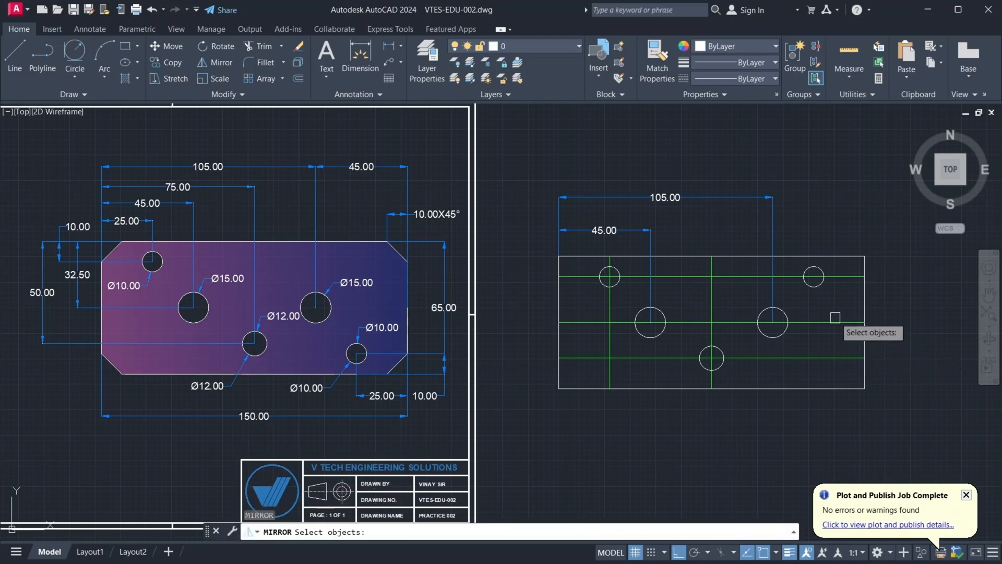
pyautogui.click(823, 283)
pyautogui.press('Return')
pyautogui.click(864, 322)
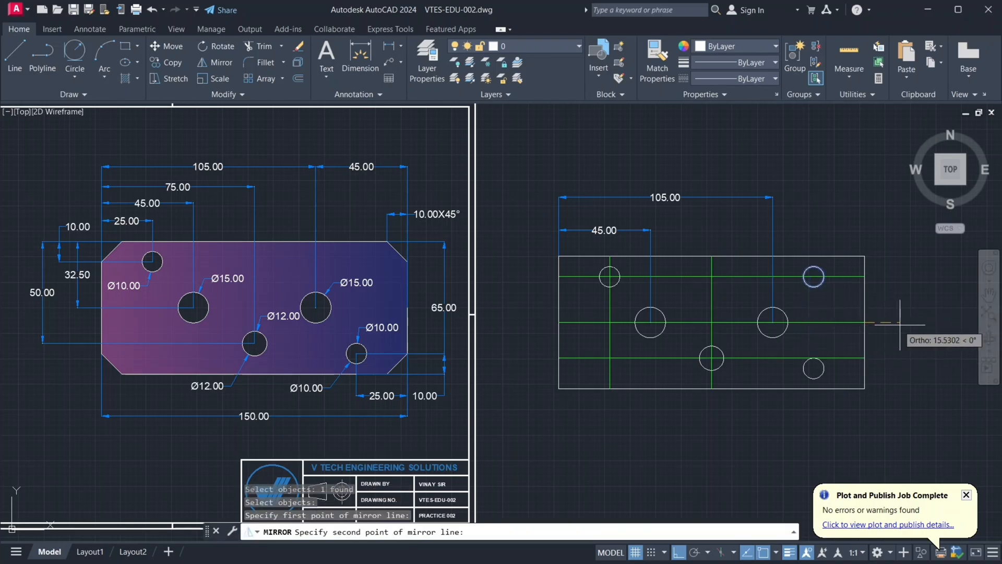
pyautogui.click(919, 337)
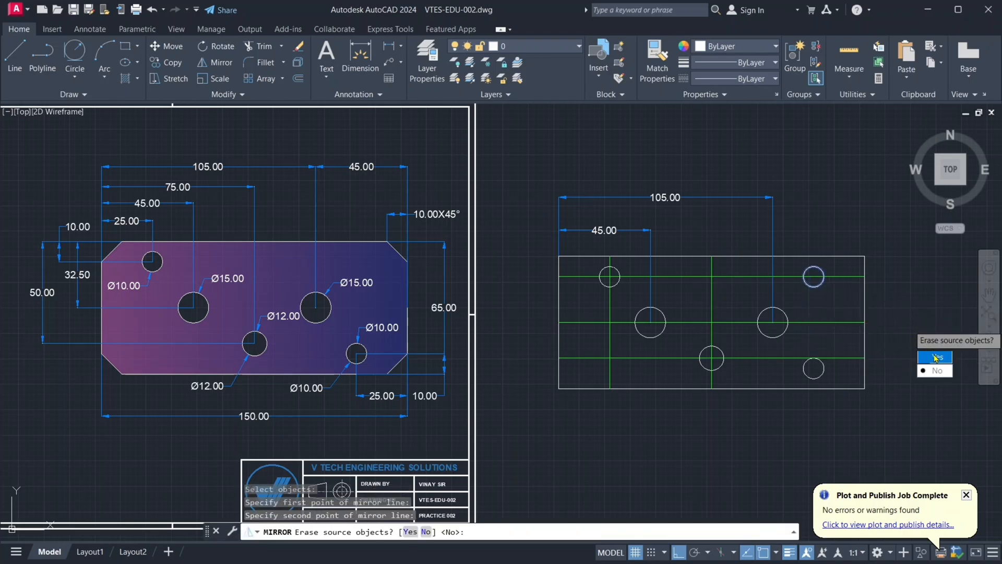
pyautogui.click(936, 357)
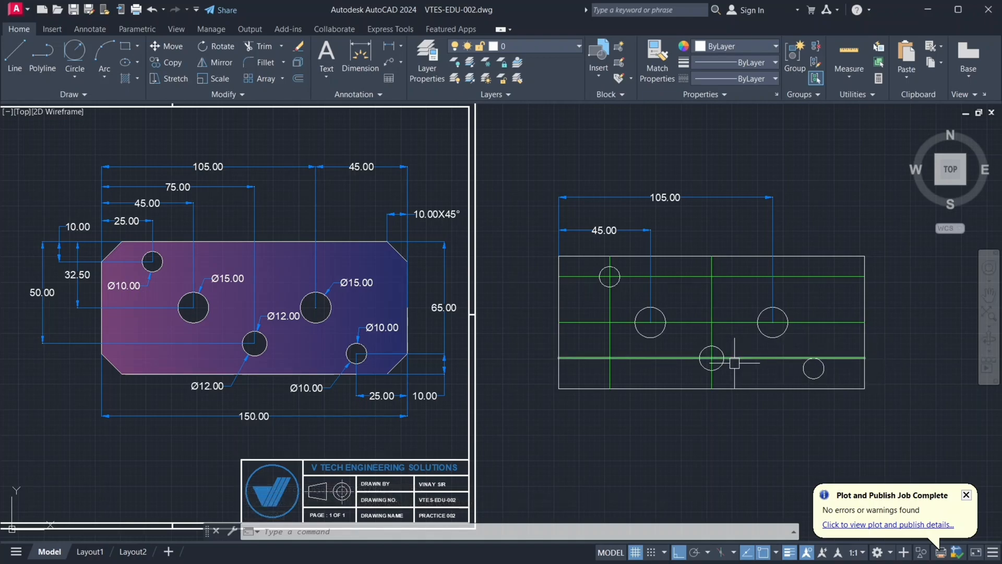
# Delete the three horizontal and two vertical green construction lines from the plate.
pyautogui.click(752, 358)
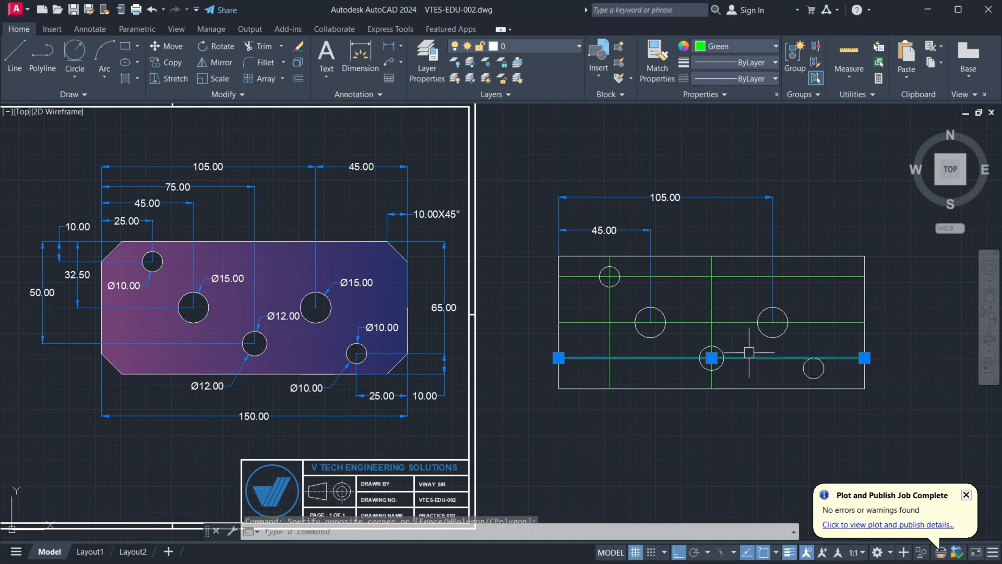
pyautogui.press('Delete')
pyautogui.click(720, 322)
pyautogui.press('Delete')
pyautogui.click(711, 297)
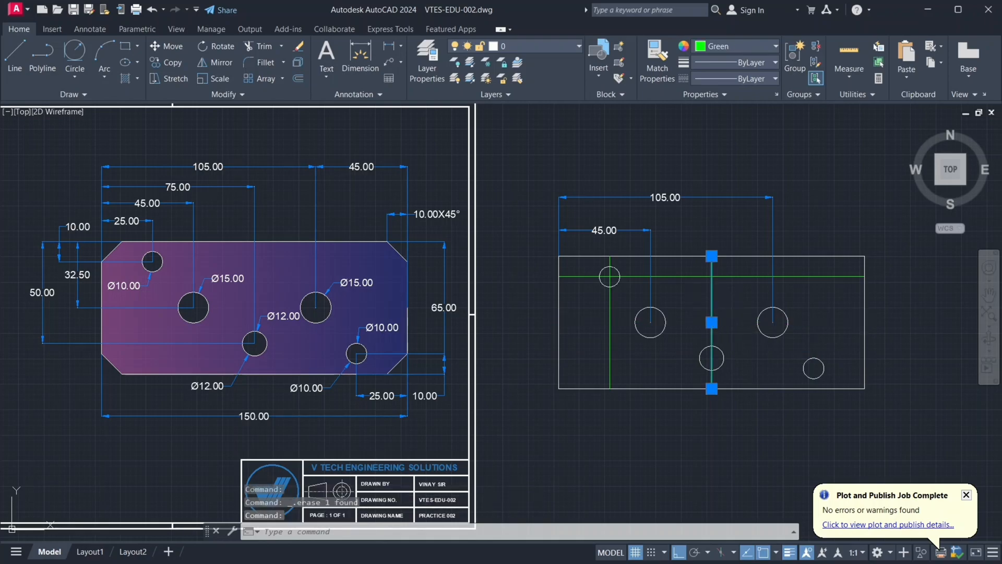
pyautogui.press('Delete')
pyautogui.click(668, 276)
pyautogui.press('Delete')
pyautogui.click(609, 319)
pyautogui.press('Delete')
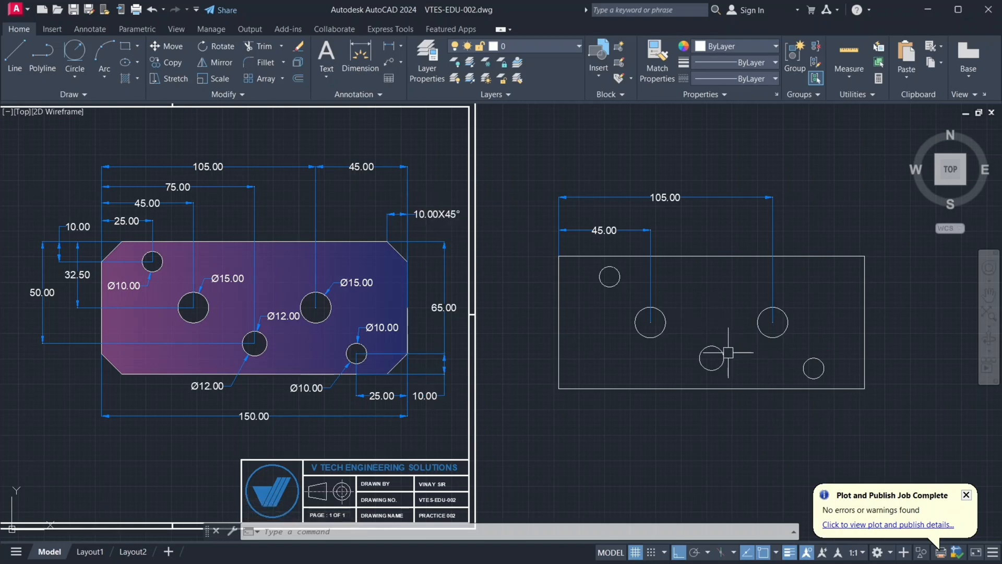
# Chamfer the redrawn plate's upper-right corner using the Angle option, with a length of 10 and an angle of 45°.
pyautogui.moveTo(718, 354)
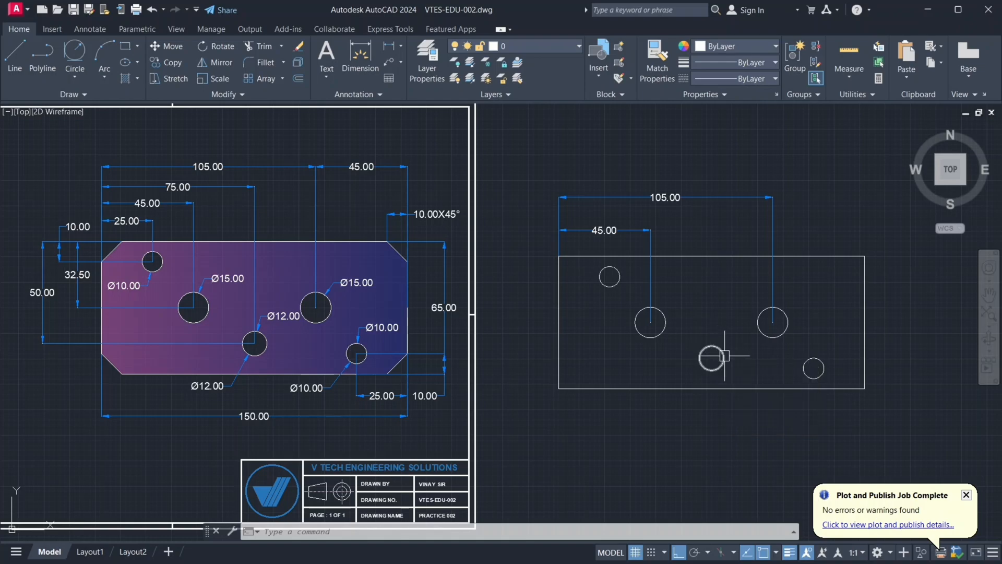
pyautogui.moveTo(847, 393); pyautogui.dragTo(853, 390, button='middle')
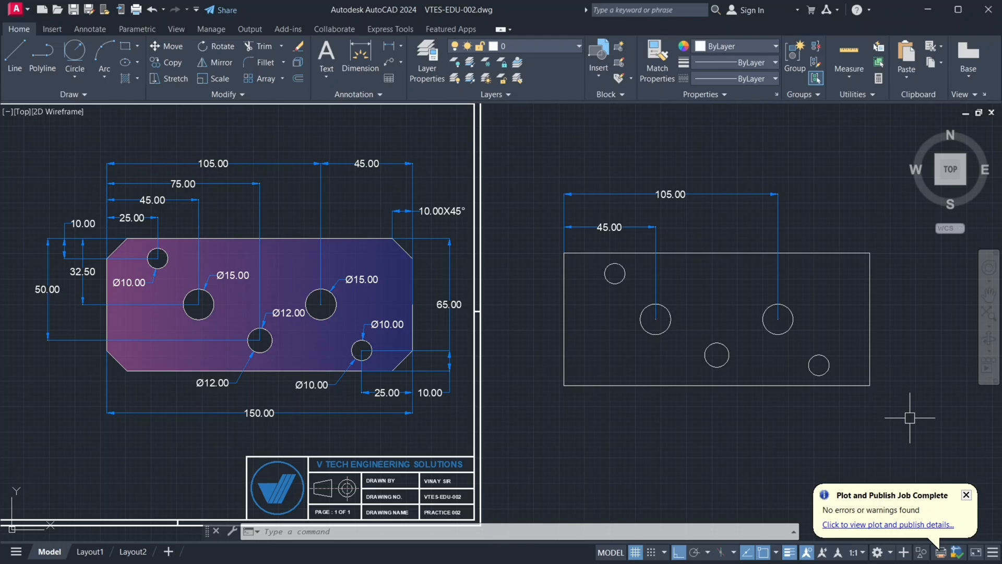
pyautogui.write('cha')
pyautogui.press('Return')
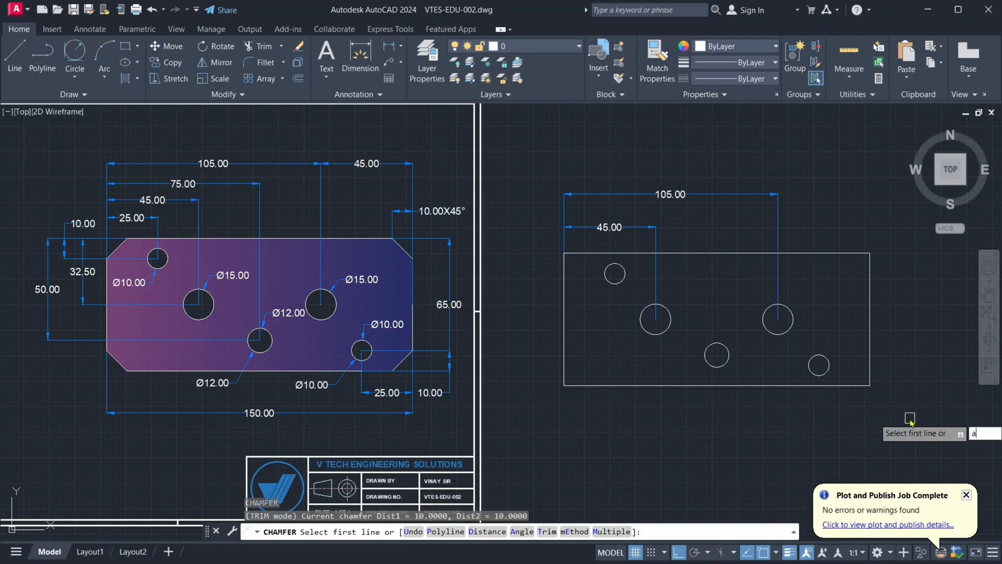
pyautogui.press('Return')
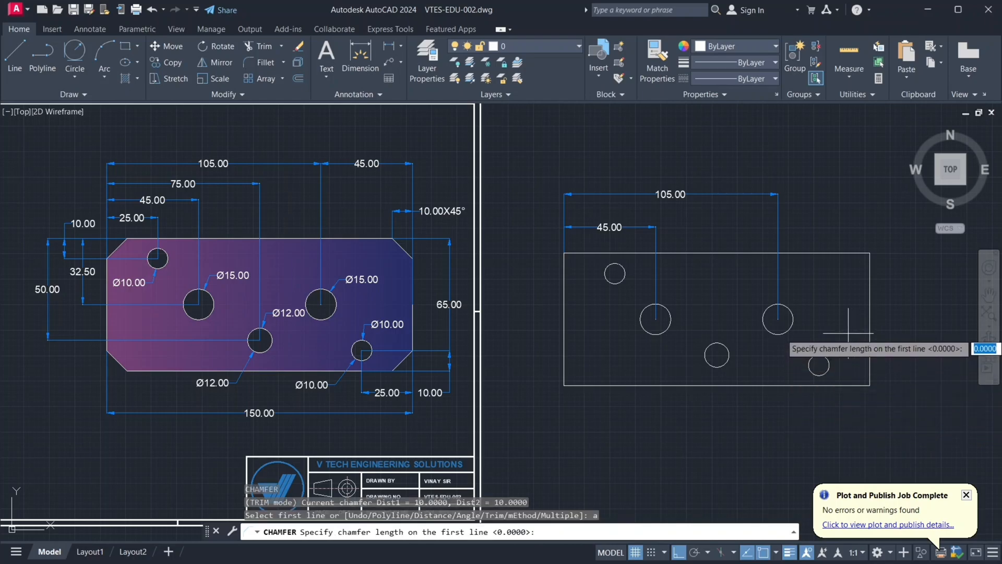
pyautogui.press('Return')
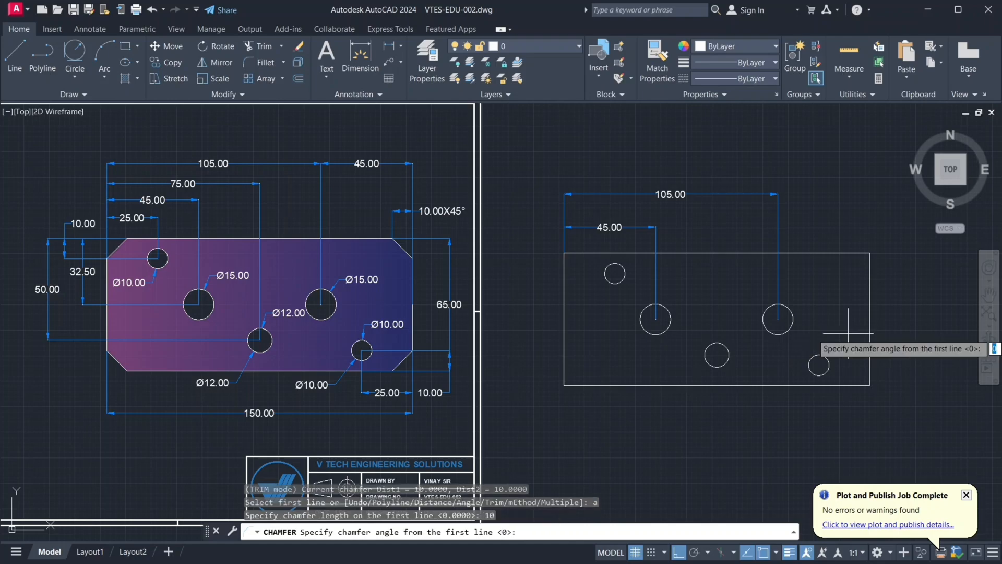
pyautogui.write('4')
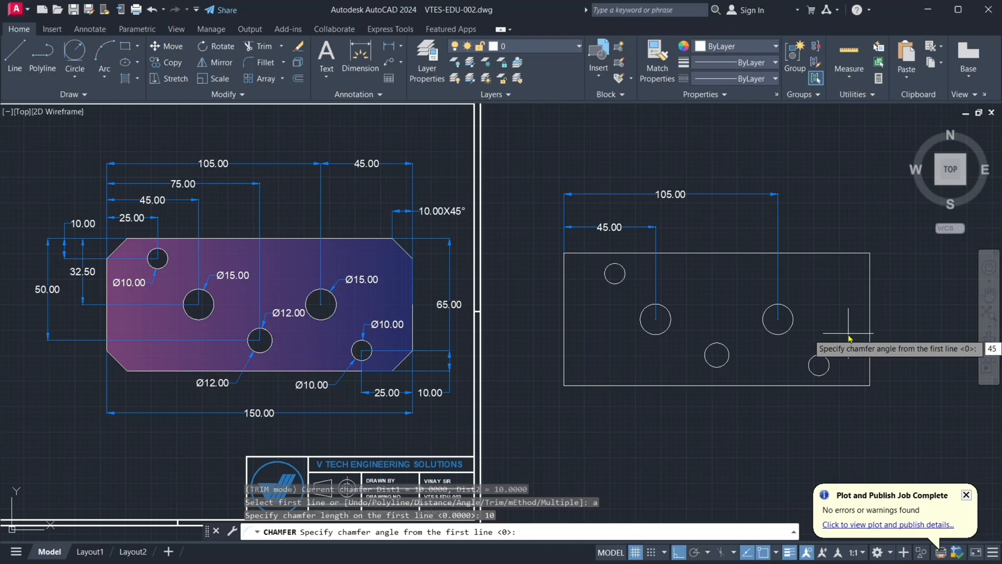
pyautogui.write('5')
pyautogui.press('Return')
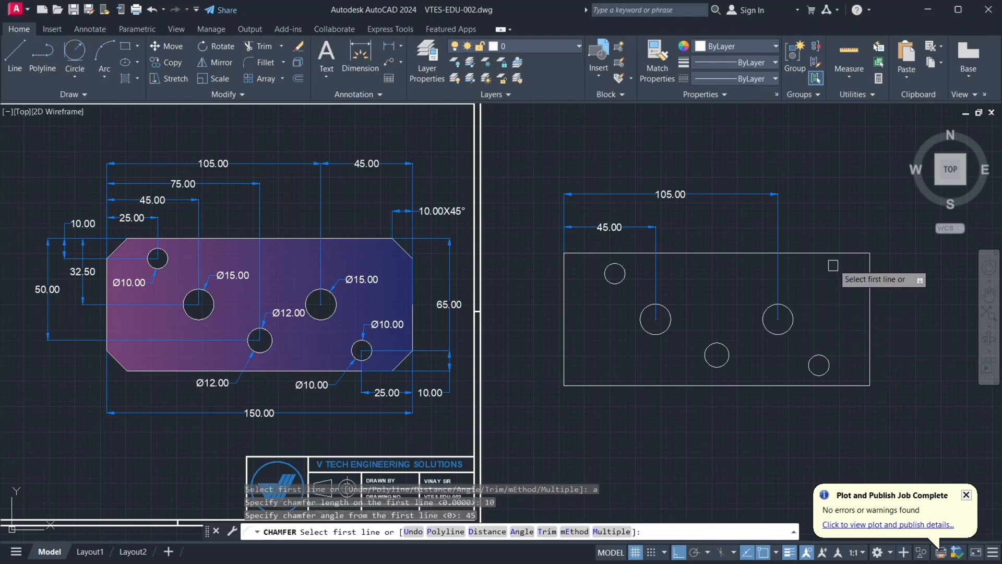
pyautogui.click(842, 254)
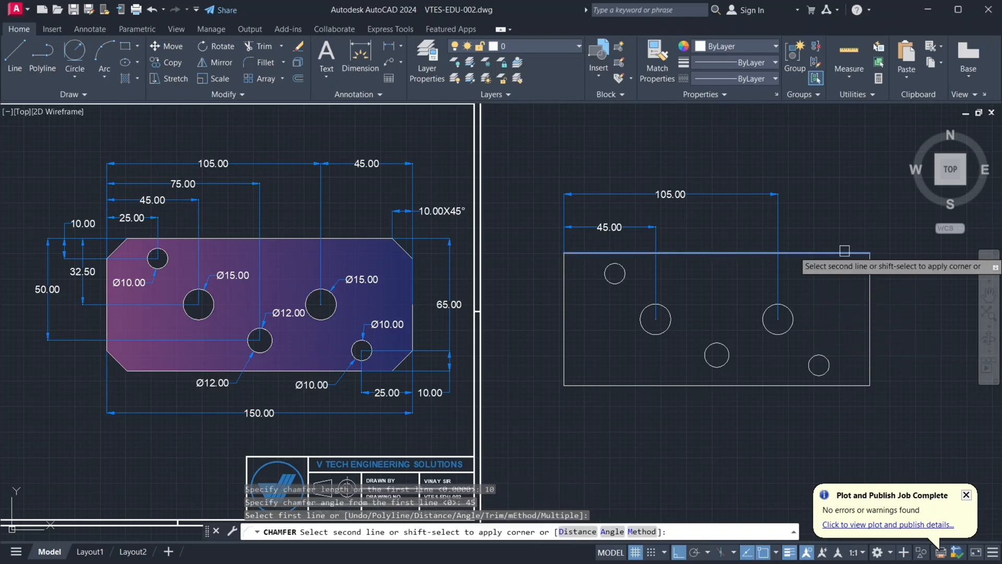
pyautogui.click(872, 292)
# Chamfer the redrawn plate's lower-right, lower-left and upper-left corners with the same length and angle.
pyautogui.press('Return')
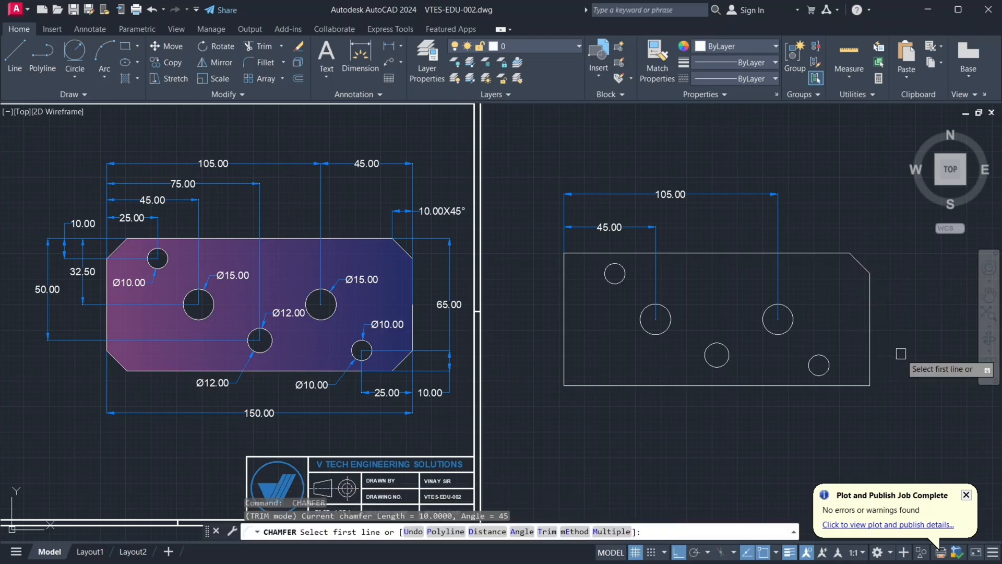
pyautogui.click(870, 362)
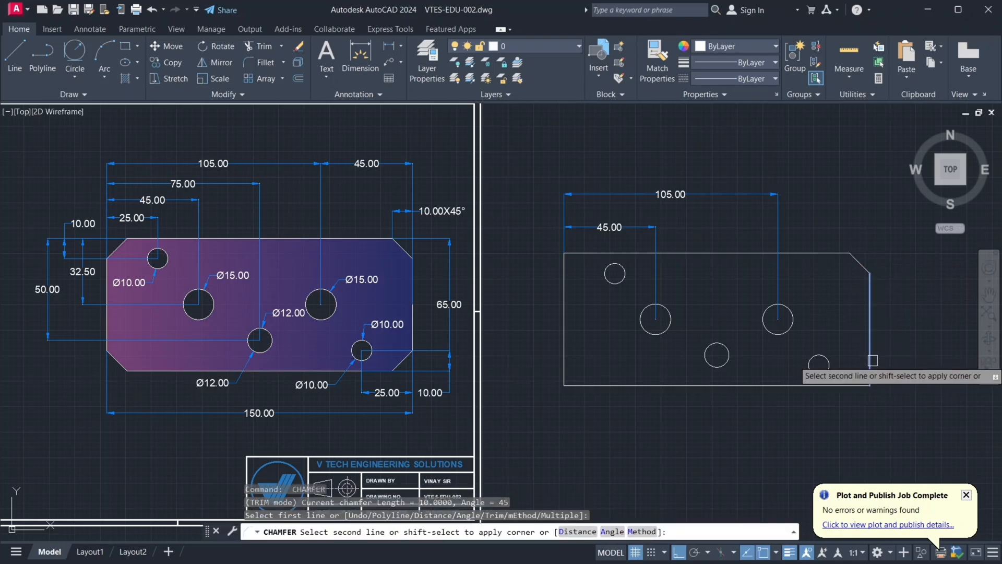
pyautogui.click(853, 385)
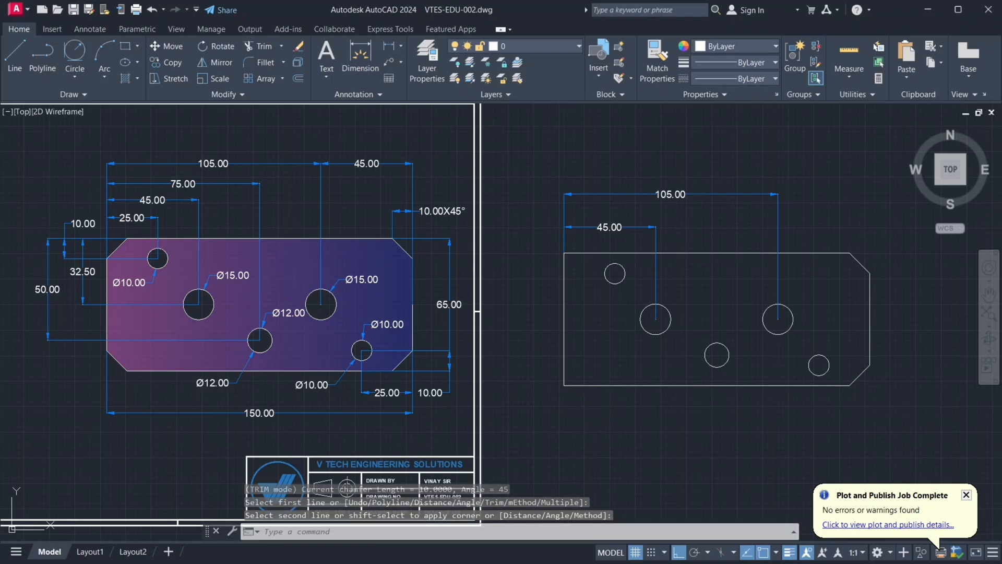
pyautogui.press('Return')
pyautogui.click(574, 386)
pyautogui.click(564, 354)
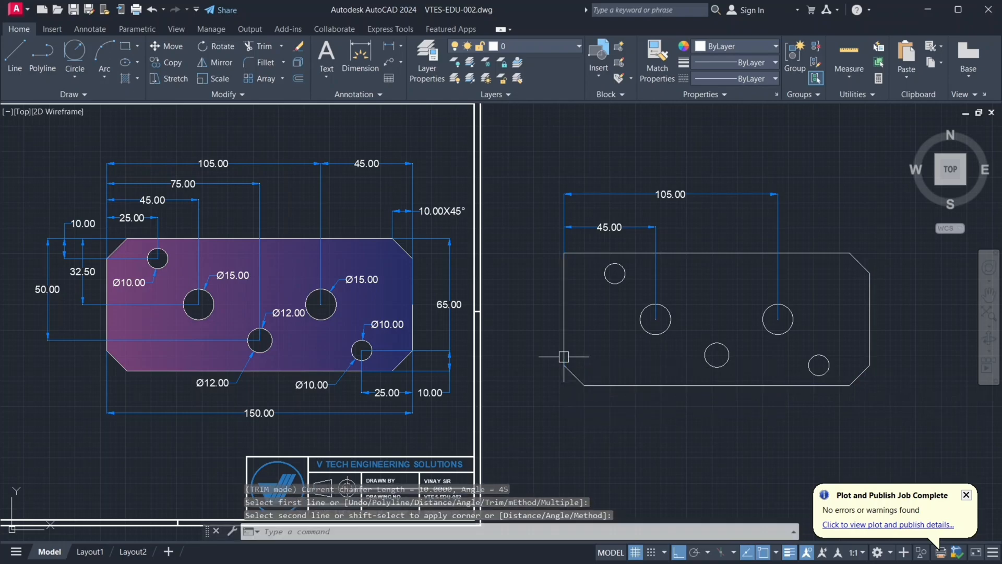
pyautogui.press('Return')
pyautogui.click(562, 285)
pyautogui.click(585, 254)
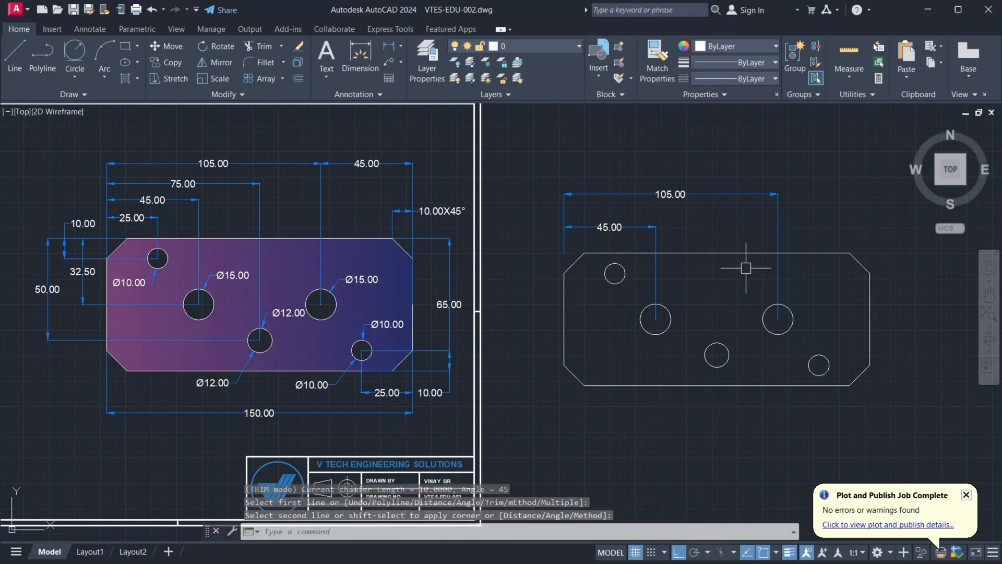
# Move the shared left origin of the 45 and 105 dimensions down to the lower end of the upper-left chamfer.
pyautogui.scroll(4, 579, 245)
pyautogui.click(610, 219)
pyautogui.click(561, 246)
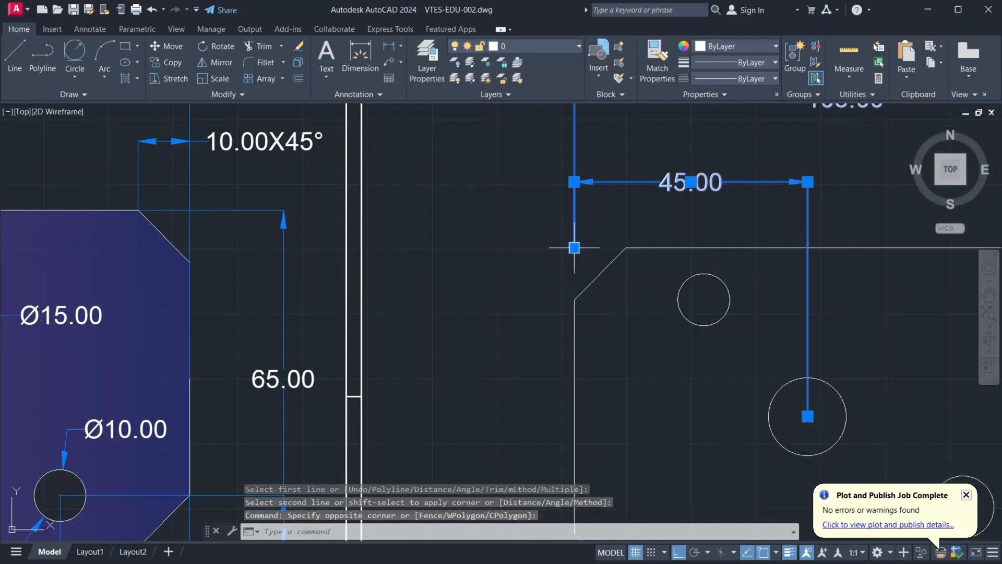
pyautogui.click(575, 247)
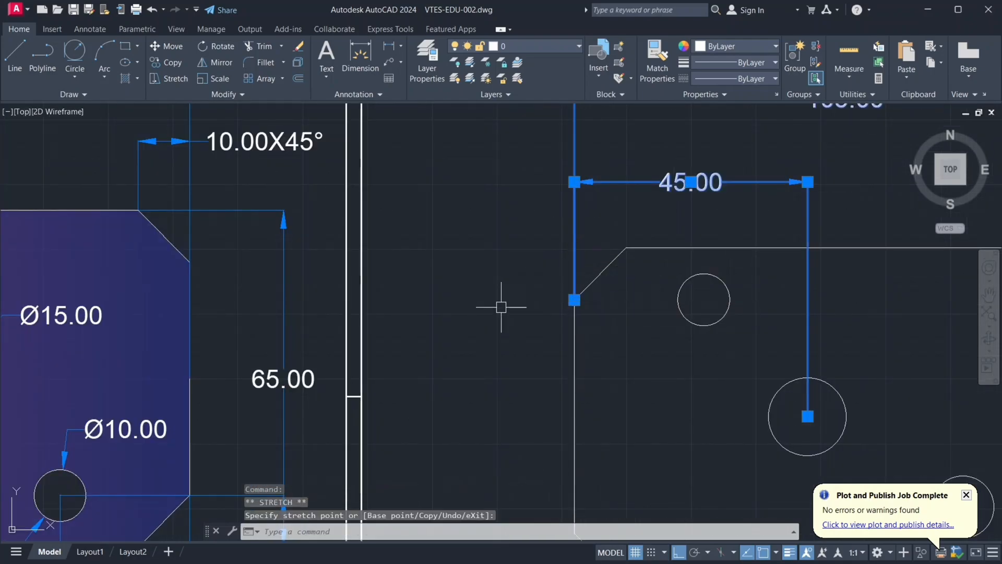
pyautogui.press('Escape')
# Add a vertical linear dimension from the plate's top edge to the left 15 mm circle's center, placed left of the plate.
pyautogui.scroll(-4, 537, 296)
pyautogui.moveTo(709, 366); pyautogui.dragTo(708, 358, button='middle')
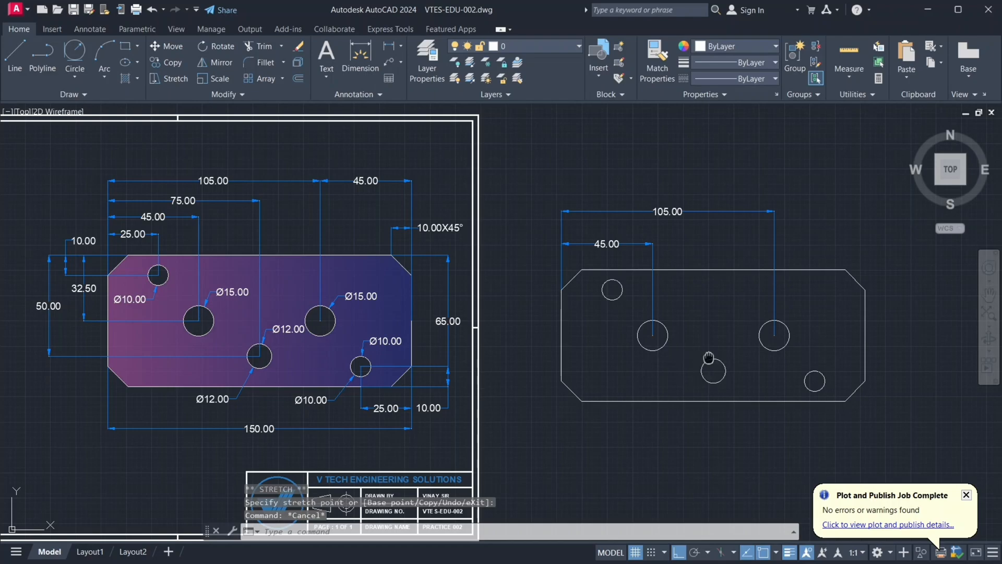
pyautogui.moveTo(723, 398)
pyautogui.mouseDown(button='middle')
pyautogui.moveTo(732, 391)
pyautogui.moveTo(707, 402)
pyautogui.mouseUp(button='middle')
pyautogui.scroll(-3, 732, 392)
pyautogui.scroll(3, 706, 397)
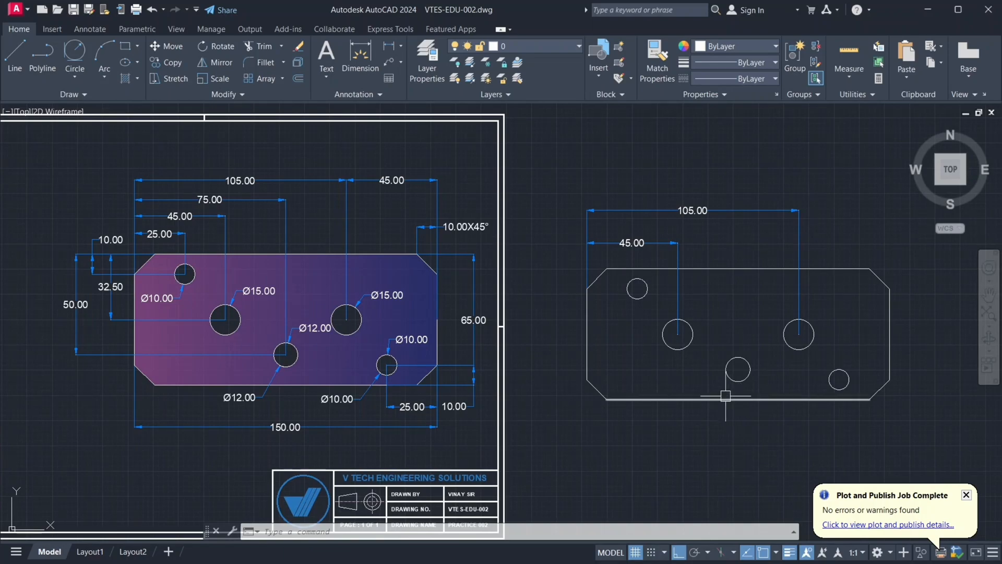
pyautogui.click(396, 46)
pyautogui.click(606, 268)
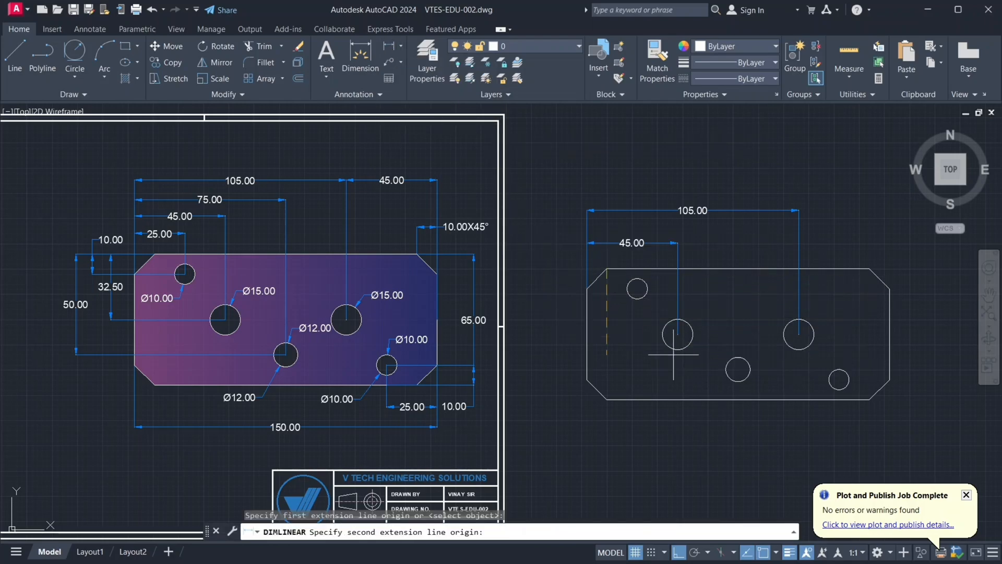
pyautogui.click(678, 334)
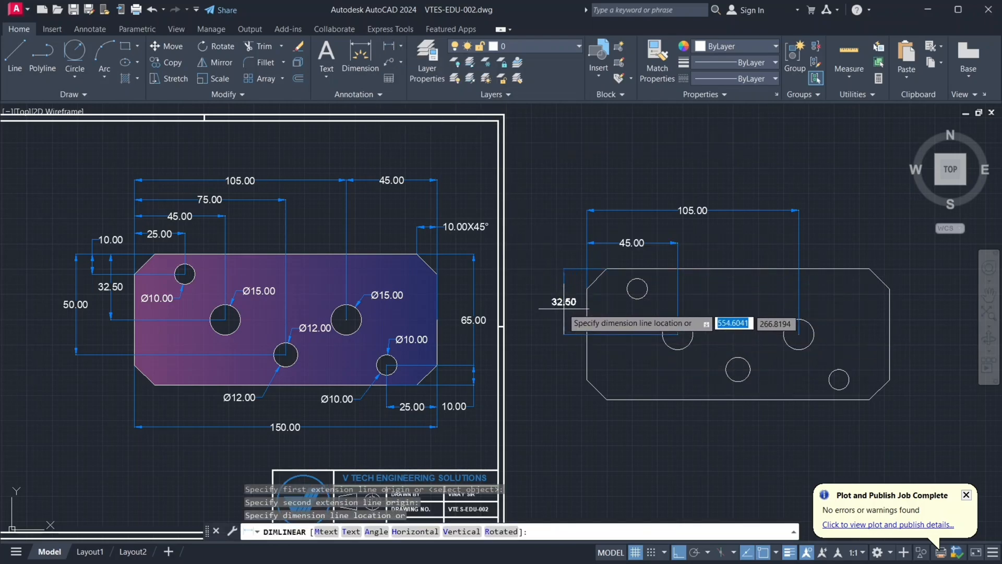
pyautogui.click(555, 318)
# Add a vertical linear dimension from the plate's top edge to the 12 mm circle's center, outside the previous vertical dimension.
pyautogui.rightClick(610, 302)
pyautogui.click(660, 308)
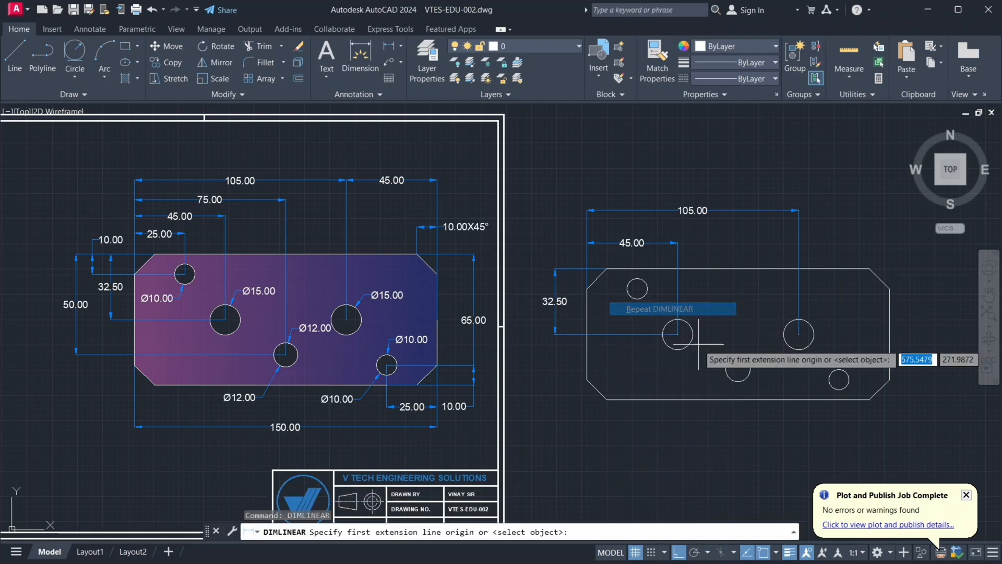
pyautogui.click(737, 370)
pyautogui.click(606, 268)
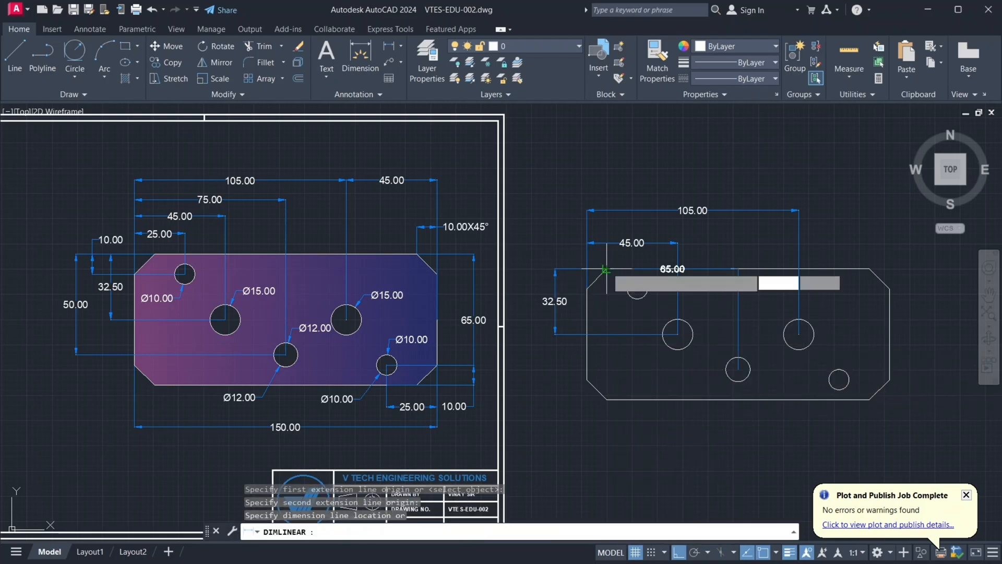
pyautogui.click(531, 324)
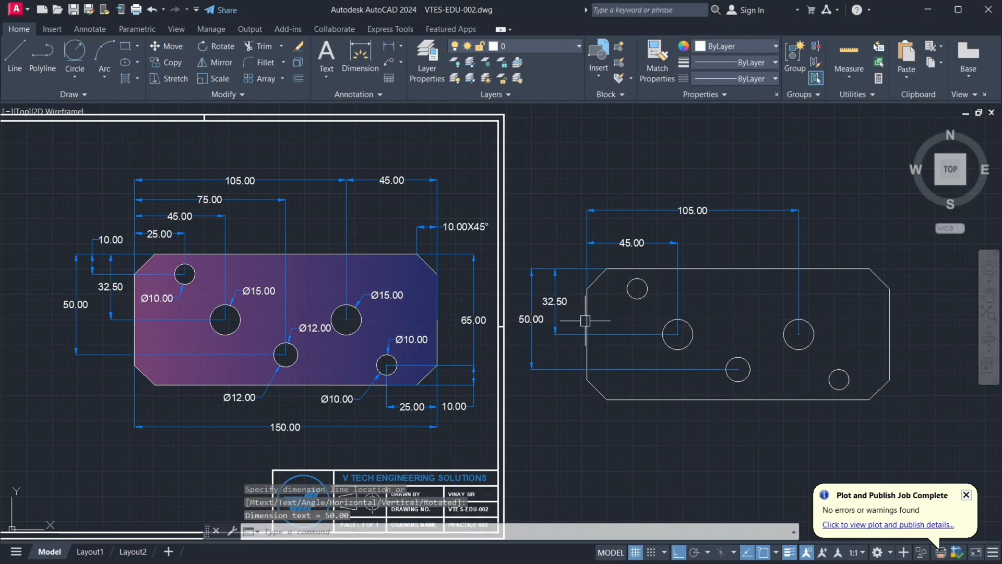
# Add a horizontal linear dimension from the lower-right 10 mm circle's center to the plate's right edge, placed below the plate.
pyautogui.rightClick(624, 79)
pyautogui.click(669, 86)
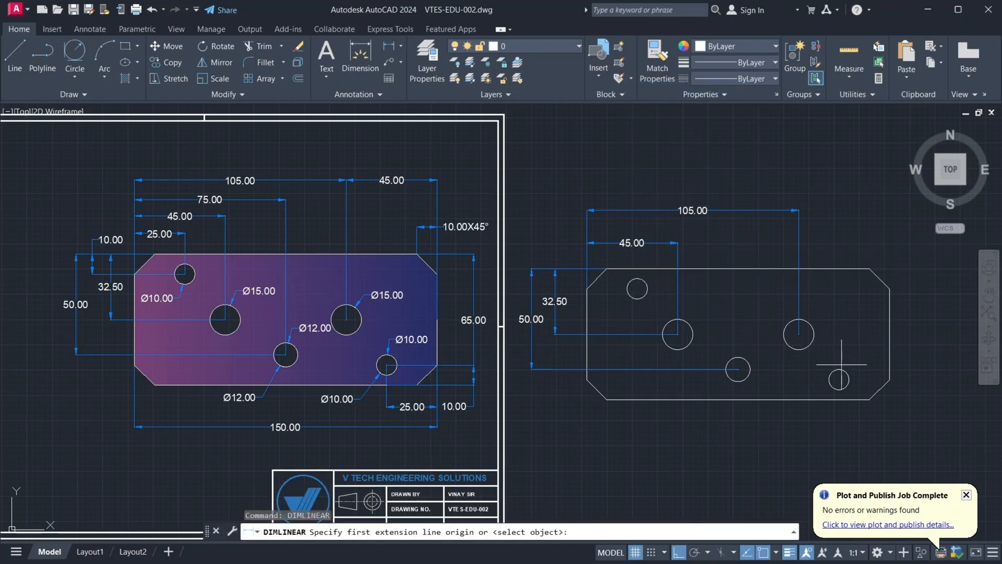
pyautogui.click(839, 380)
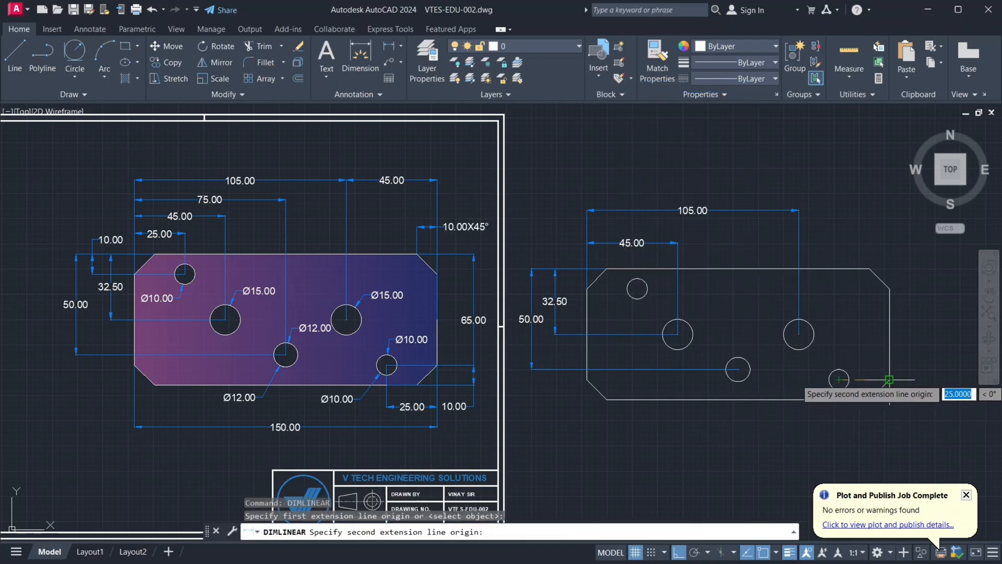
pyautogui.click(888, 380)
pyautogui.click(918, 437)
# Add a vertical linear dimension from the lower-right 10 mm circle's center to the plate's bottom edge, placed right of the plate.
pyautogui.rightClick(874, 114)
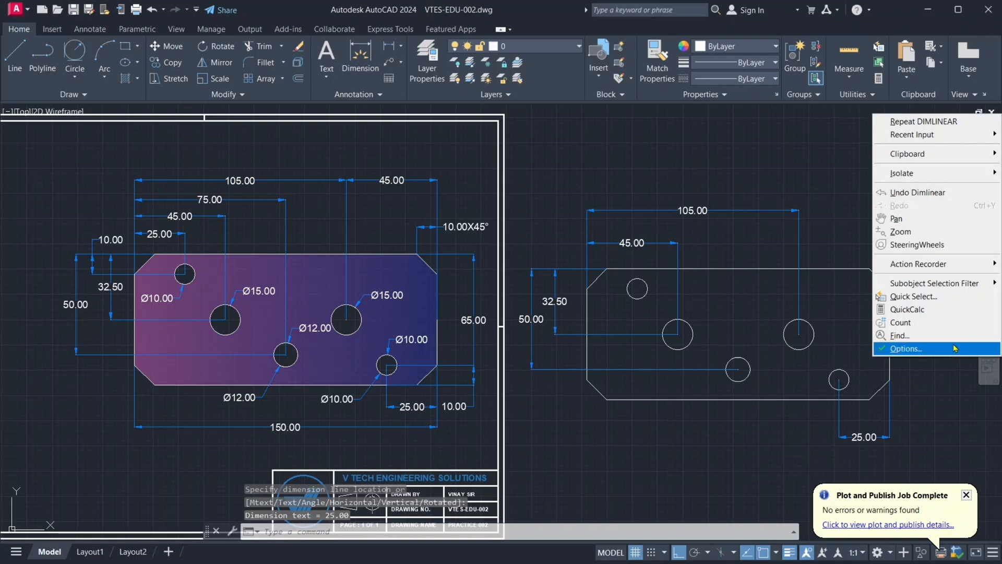
pyautogui.click(924, 121)
pyautogui.click(838, 380)
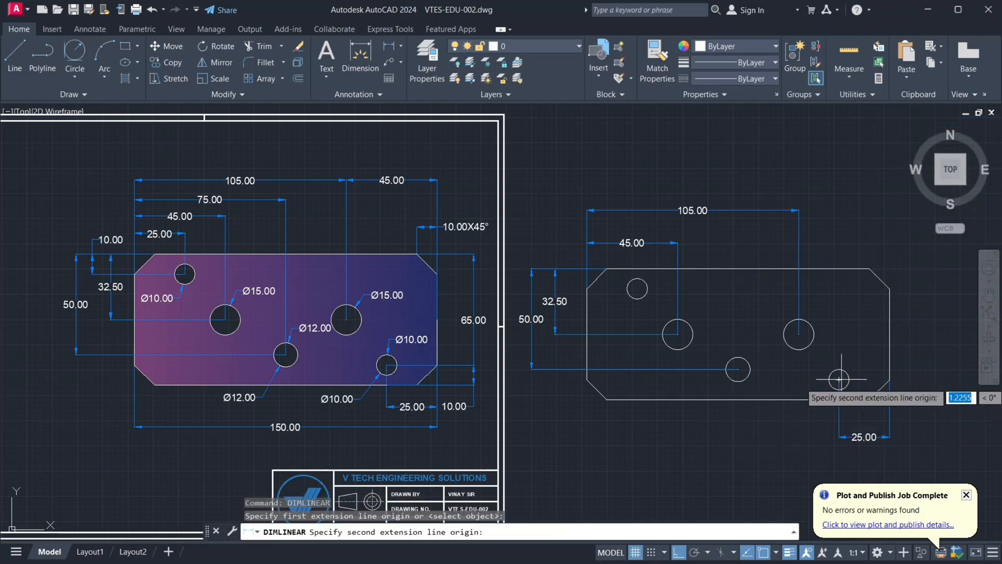
pyautogui.click(868, 399)
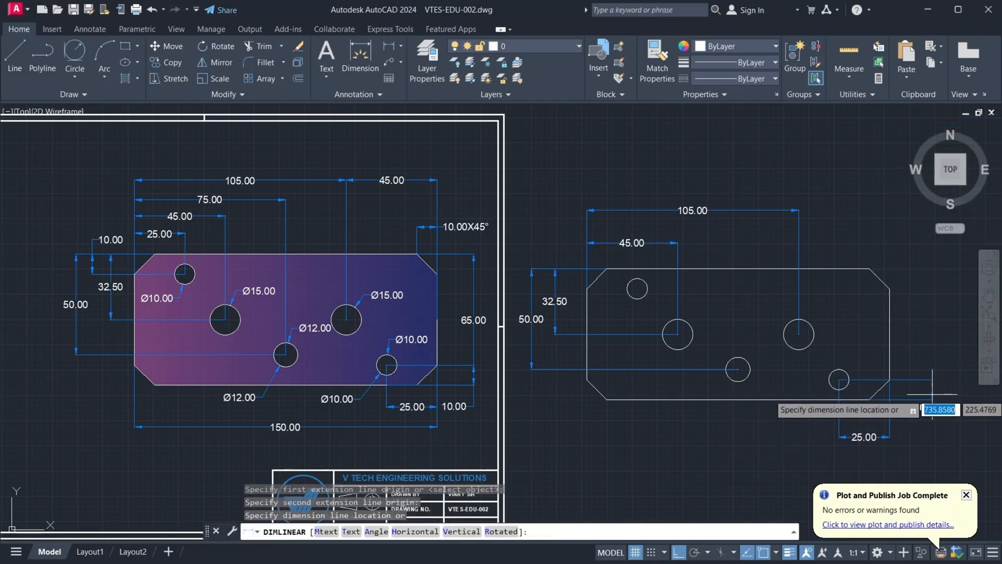
pyautogui.click(933, 402)
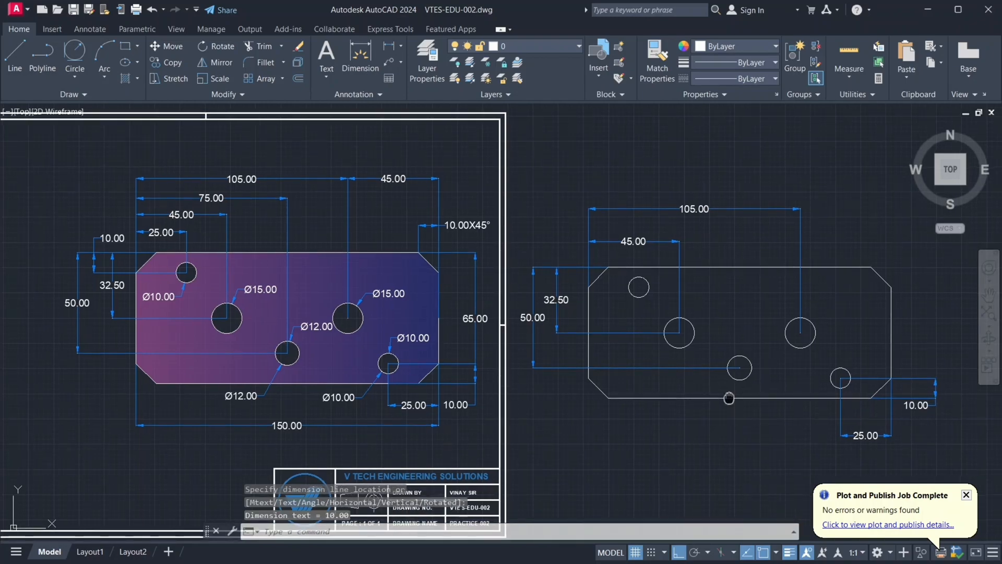
pyautogui.moveTo(727, 398); pyautogui.dragTo(735, 388, button='middle')
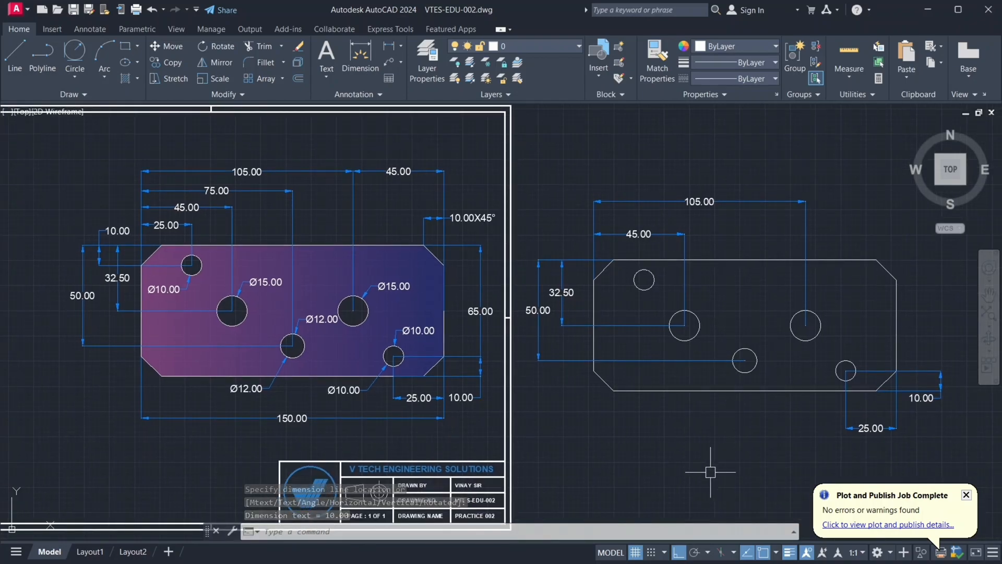